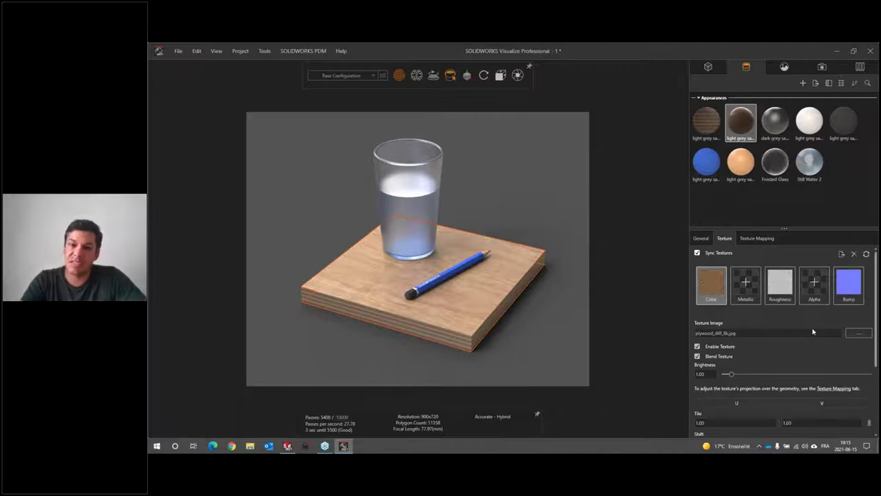
- Set the type of the plywood appearance's bump texture (plywood_nor_8k.jpg) to Displacement
{"action": "scroll", "coordinate": [877, 311], "scroll_direction": "down", "scroll_amount": 1}
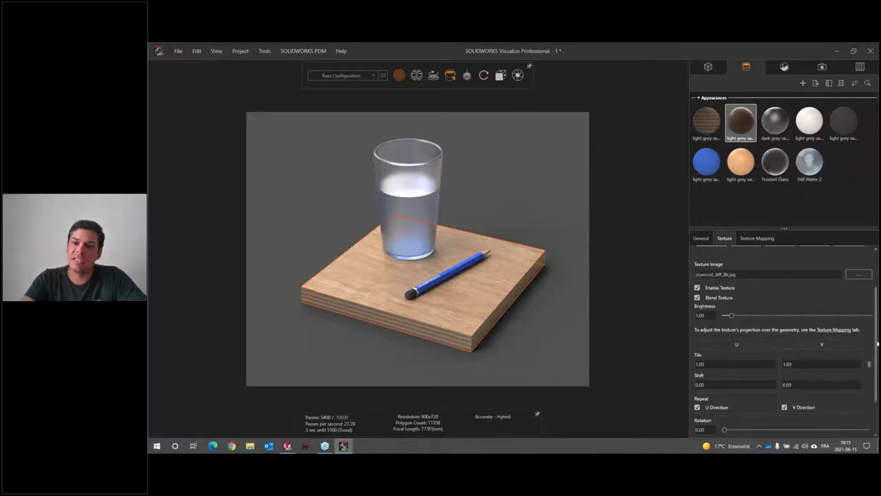
{"action": "left_click", "coordinate": [842, 265]}
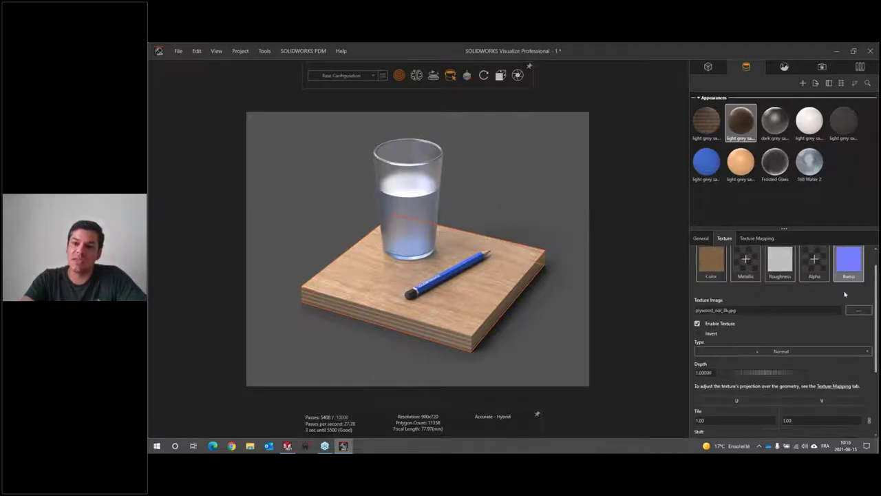
{"action": "left_click", "coordinate": [790, 352]}
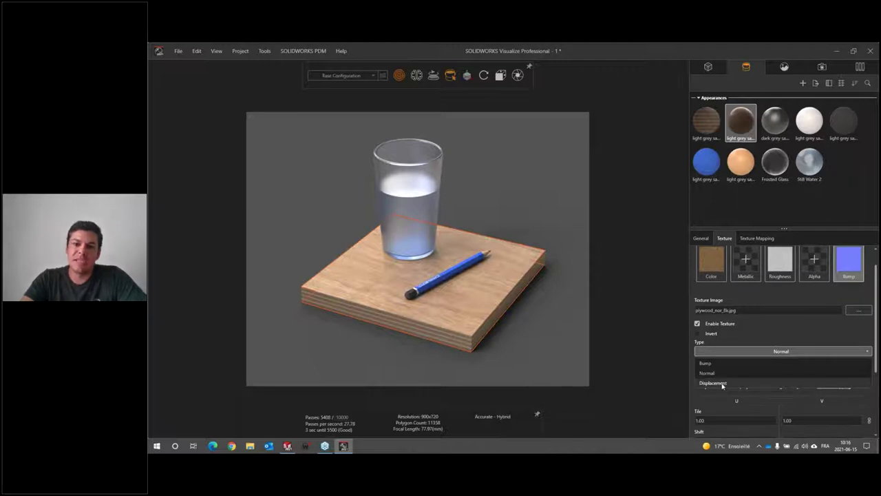
{"action": "left_click", "coordinate": [713, 384]}
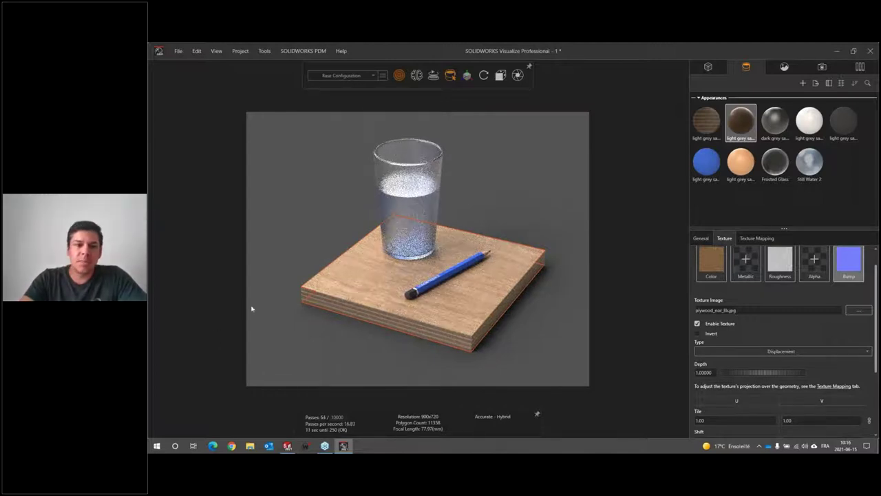
- Switch to File Explorer and open the Textures web shortcut from the desktop's Visualize folder
{"action": "key", "text": "alt+Tab"}
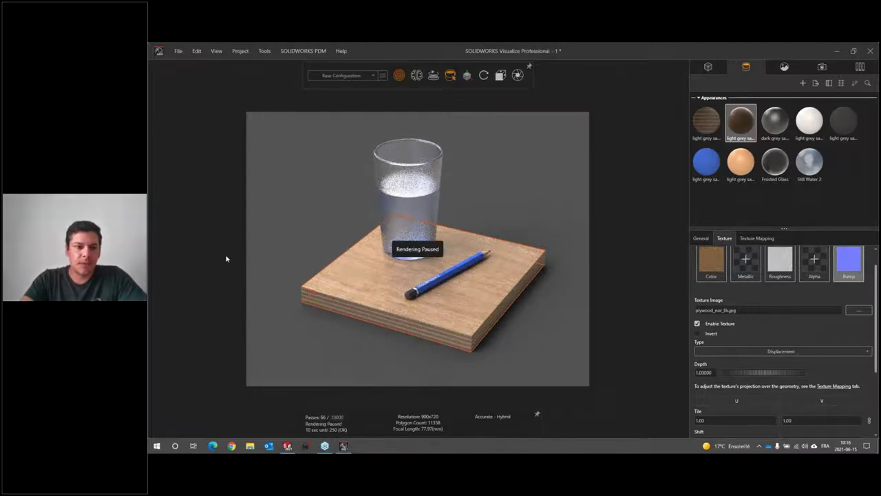
{"action": "left_click", "coordinate": [250, 446]}
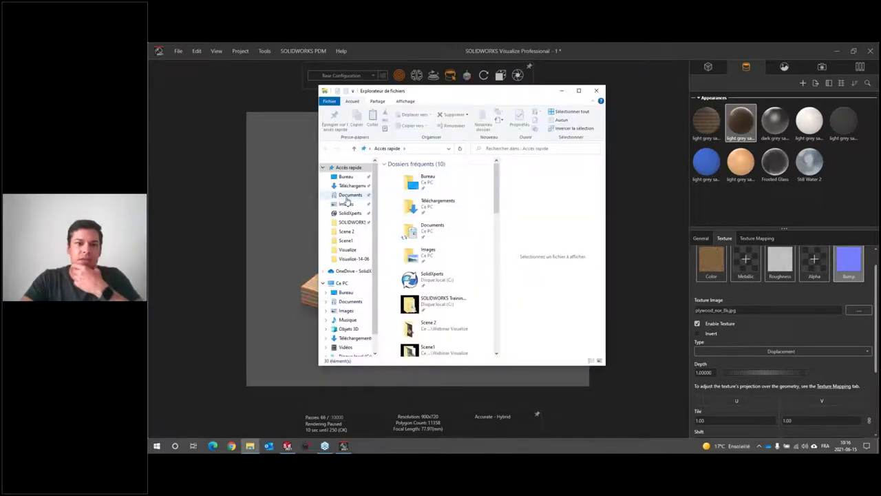
{"action": "left_click", "coordinate": [346, 177]}
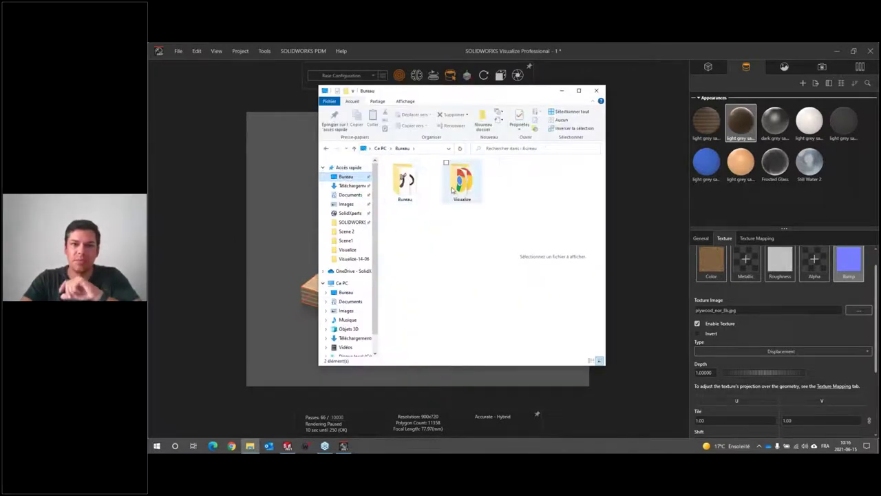
{"action": "double_click", "coordinate": [460, 183]}
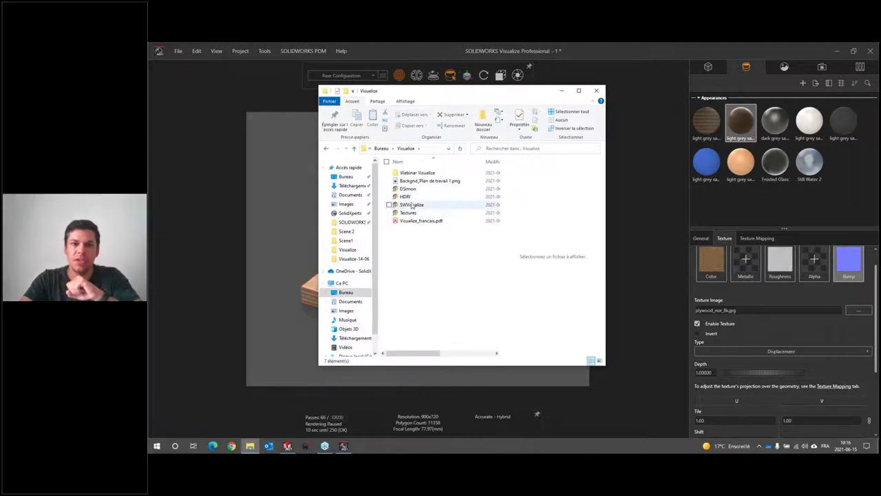
{"action": "double_click", "coordinate": [412, 215]}
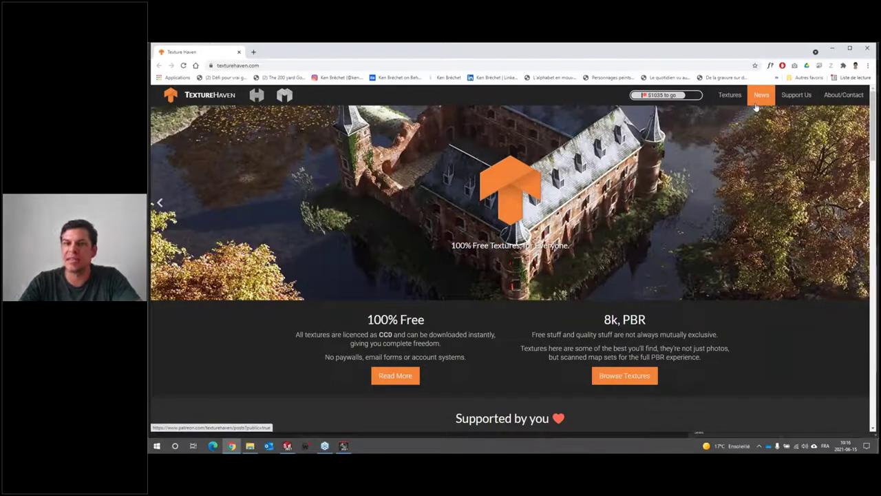
- Browse the Wood category of Texture Haven's textures and open the plywood texture's page
{"action": "left_click", "coordinate": [730, 97]}
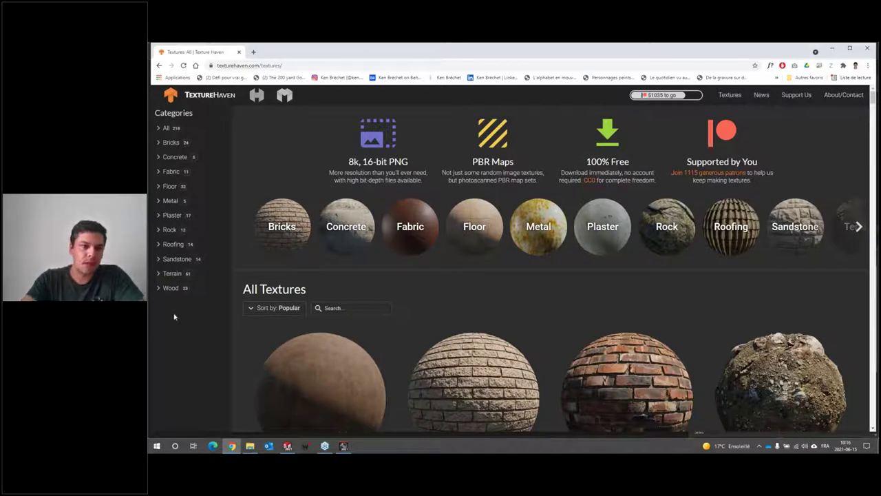
{"action": "left_click", "coordinate": [171, 288]}
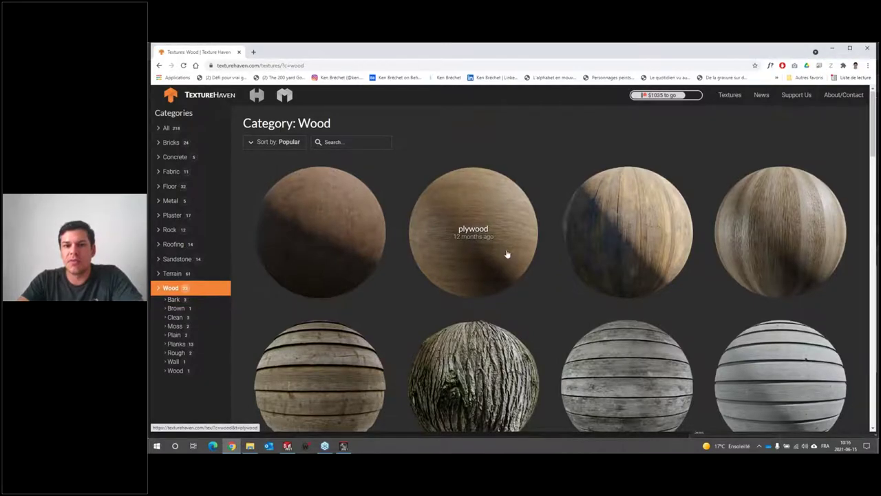
{"action": "scroll", "coordinate": [503, 249], "scroll_direction": "down", "scroll_amount": 3}
{"action": "scroll", "coordinate": [510, 258], "scroll_direction": "down", "scroll_amount": 8}
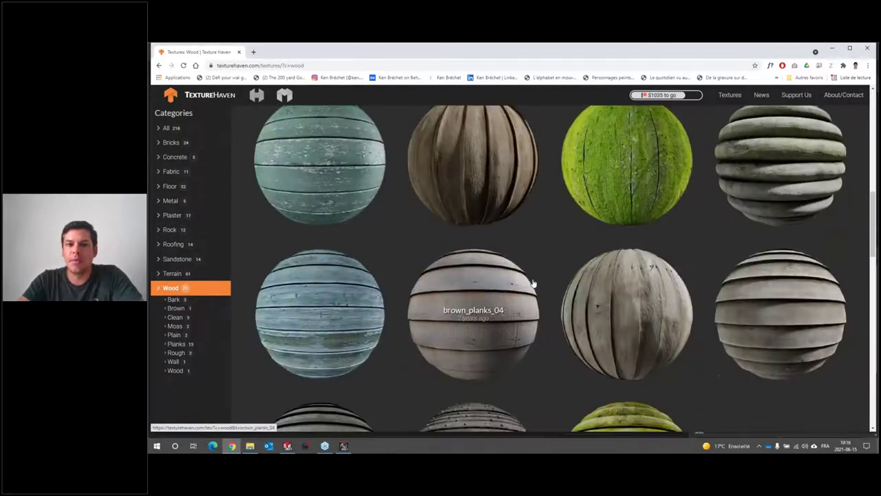
{"action": "scroll", "coordinate": [544, 292], "scroll_direction": "up", "scroll_amount": 3}
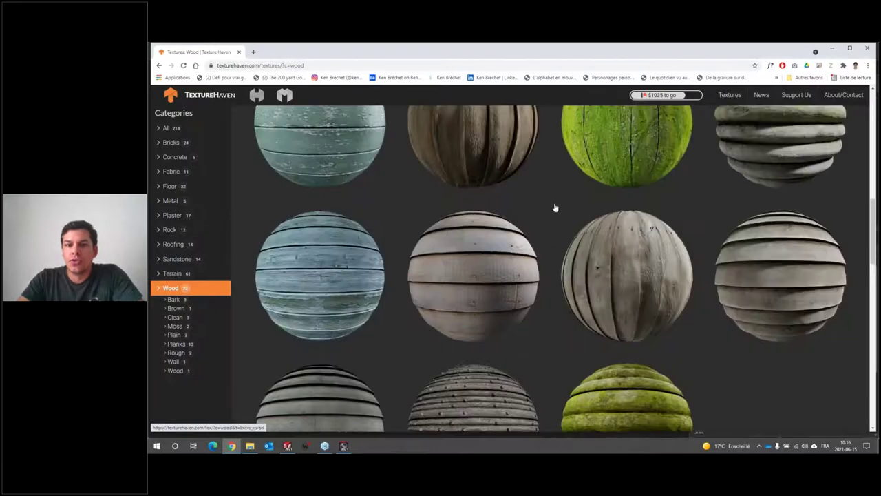
{"action": "scroll", "coordinate": [611, 214], "scroll_direction": "up", "scroll_amount": 3}
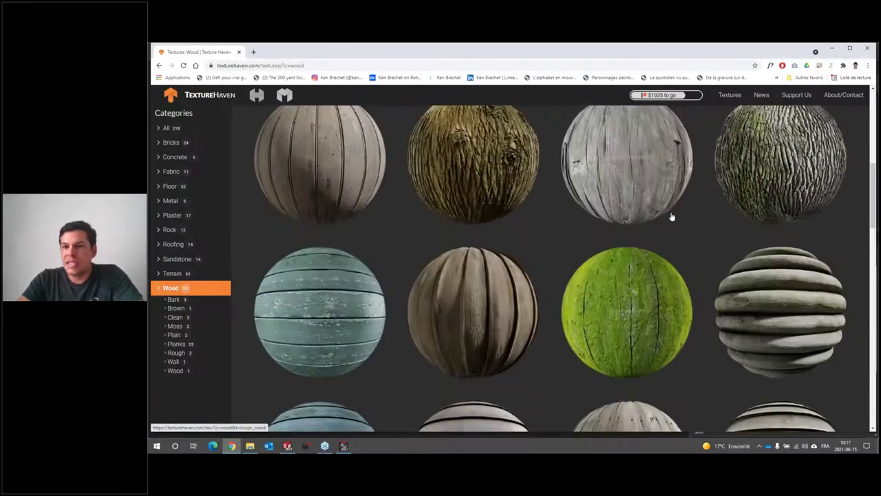
{"action": "scroll", "coordinate": [689, 261], "scroll_direction": "down", "scroll_amount": 1}
{"action": "scroll", "coordinate": [710, 274], "scroll_direction": "up", "scroll_amount": 2}
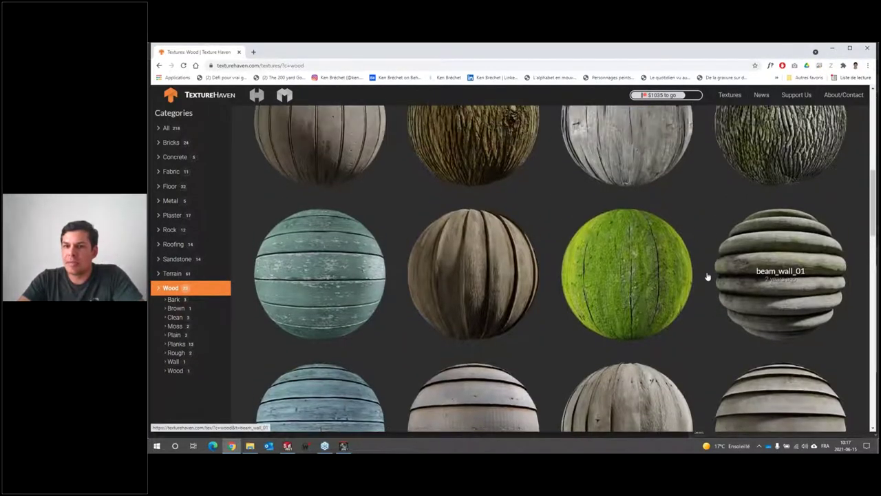
{"action": "scroll", "coordinate": [689, 282], "scroll_direction": "up", "scroll_amount": 2}
{"action": "scroll", "coordinate": [629, 296], "scroll_direction": "down", "scroll_amount": 3}
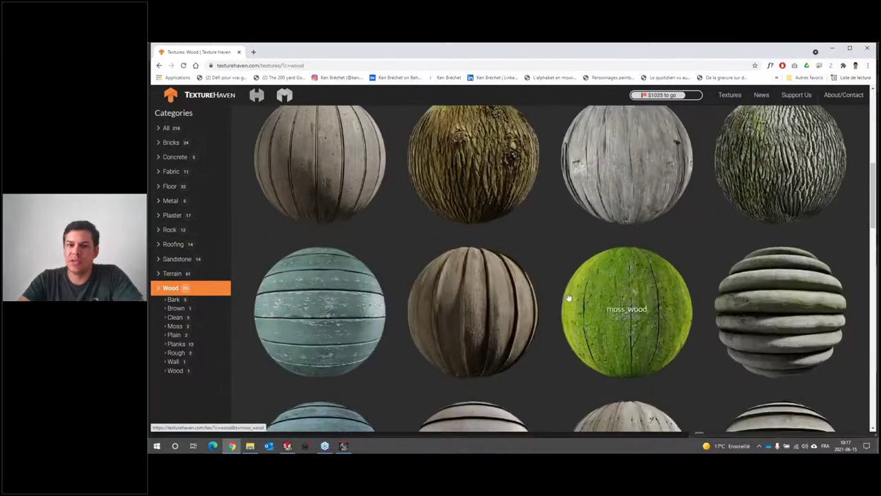
{"action": "scroll", "coordinate": [606, 269], "scroll_direction": "down", "scroll_amount": 1}
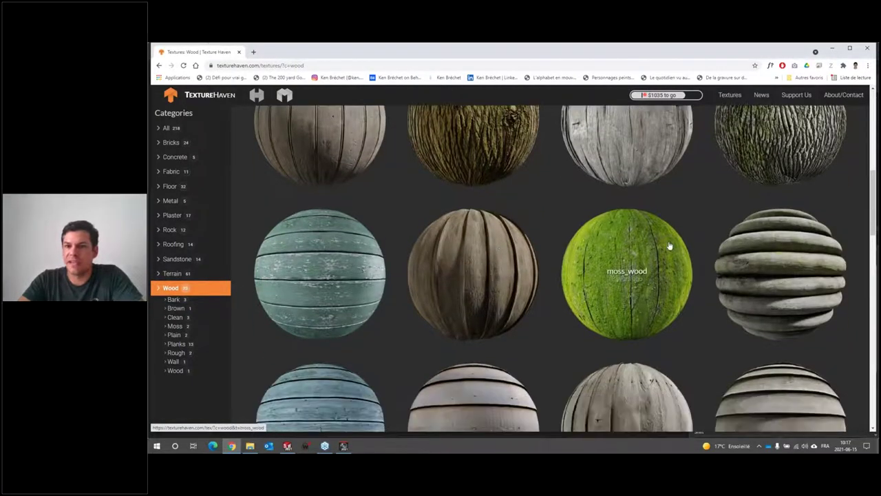
{"action": "scroll", "coordinate": [691, 243], "scroll_direction": "down", "scroll_amount": 1}
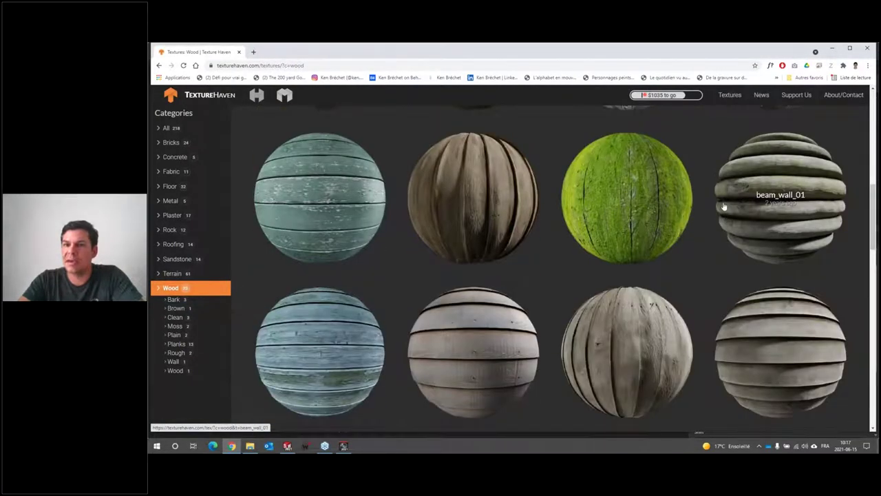
{"action": "scroll", "coordinate": [723, 220], "scroll_direction": "up", "scroll_amount": 5}
{"action": "scroll", "coordinate": [535, 272], "scroll_direction": "up", "scroll_amount": 2}
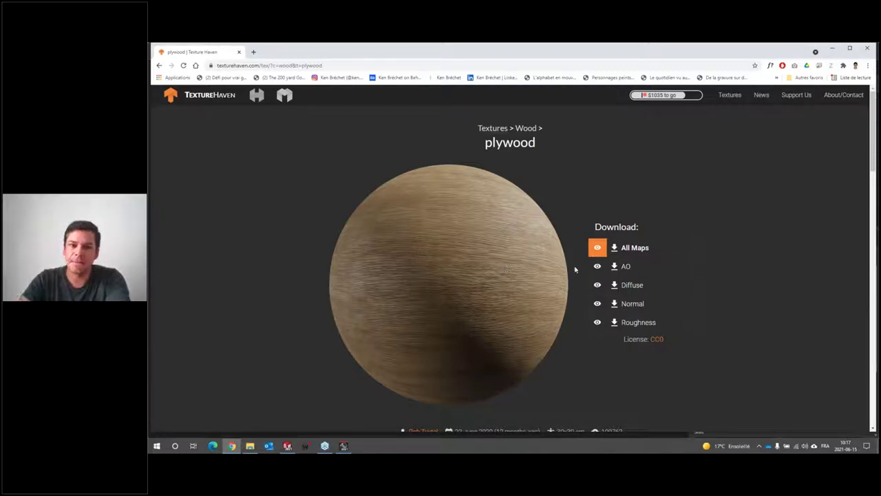
- Examine the plywood texture's Normal map and its download options, then return the preview to All Maps
{"action": "scroll", "coordinate": [471, 291], "scroll_direction": "down", "scroll_amount": 1}
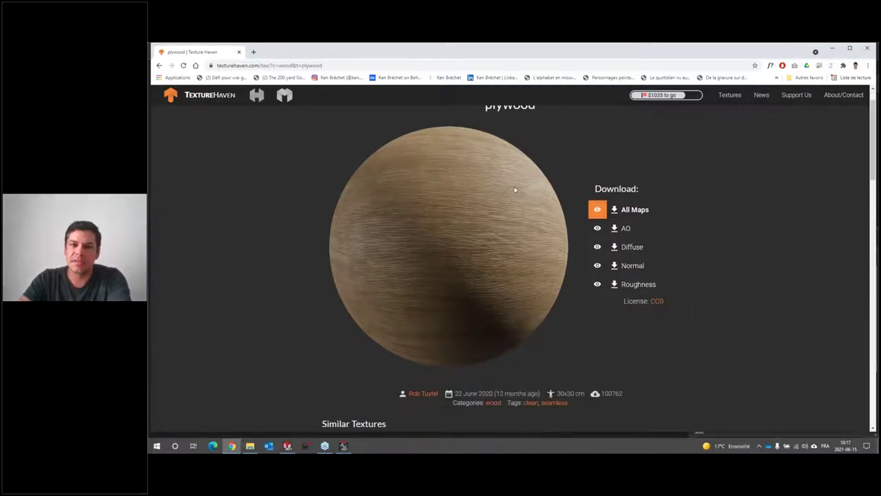
{"action": "scroll", "coordinate": [595, 227], "scroll_direction": "up", "scroll_amount": 1}
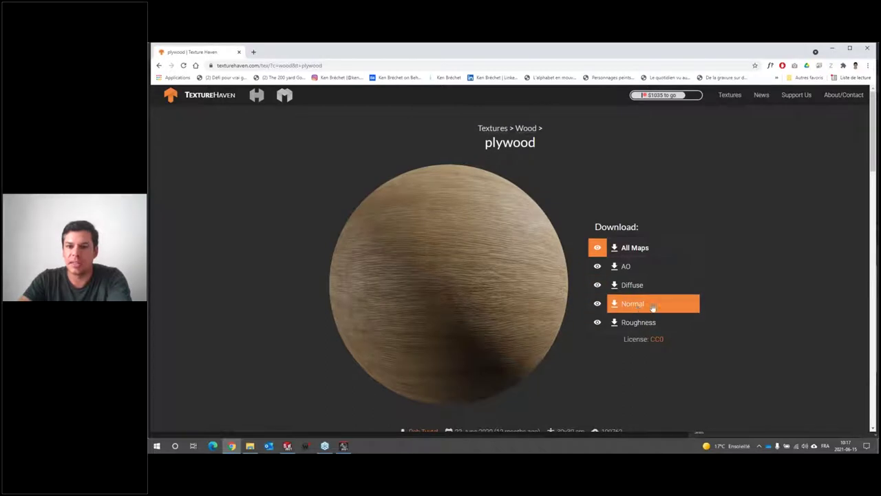
{"action": "left_click", "coordinate": [653, 308]}
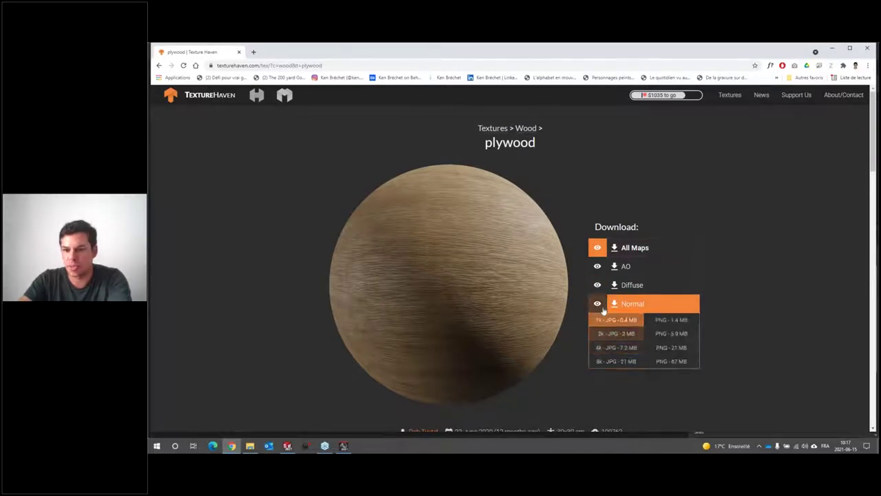
{"action": "left_click", "coordinate": [598, 306]}
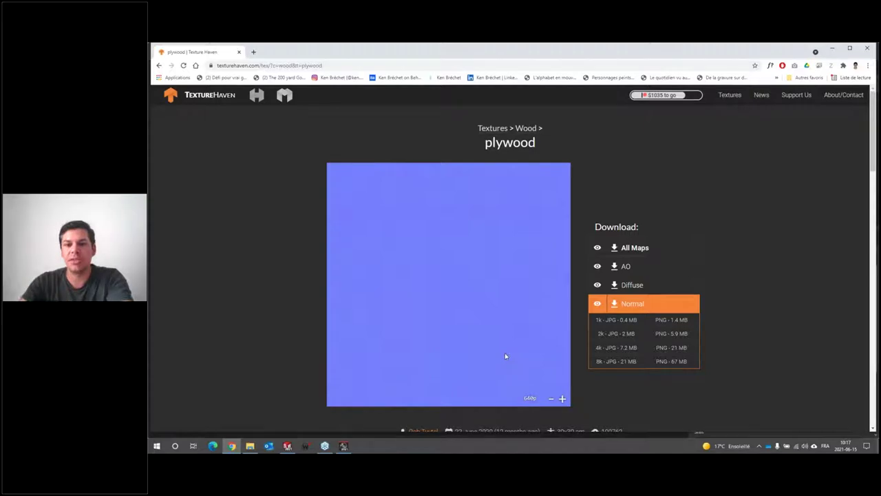
{"action": "scroll", "coordinate": [504, 212], "scroll_direction": "down", "scroll_amount": 2}
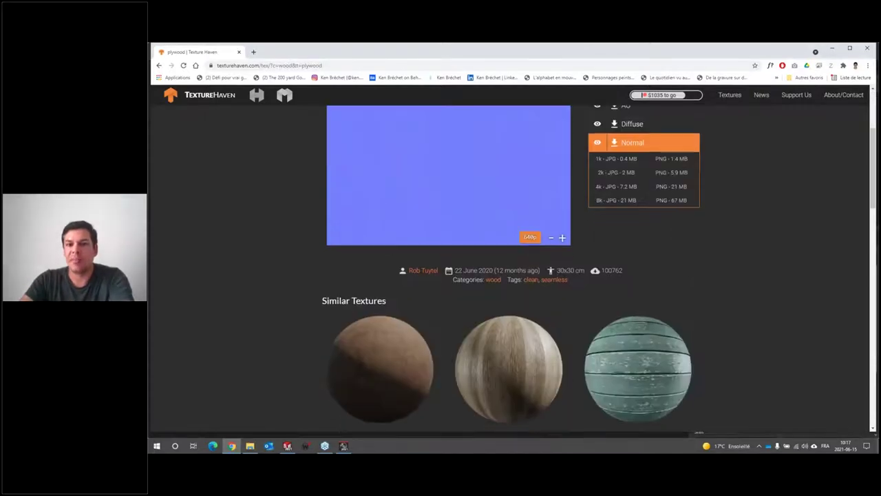
{"action": "scroll", "coordinate": [505, 212], "scroll_direction": "down", "scroll_amount": 3}
{"action": "scroll", "coordinate": [472, 262], "scroll_direction": "up", "scroll_amount": 1}
{"action": "scroll", "coordinate": [472, 262], "scroll_direction": "up", "scroll_amount": 4}
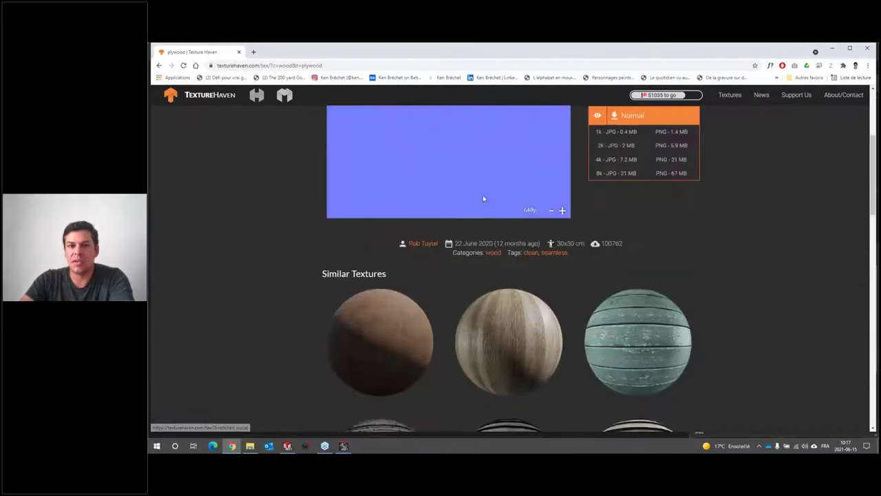
{"action": "left_click", "coordinate": [597, 247]}
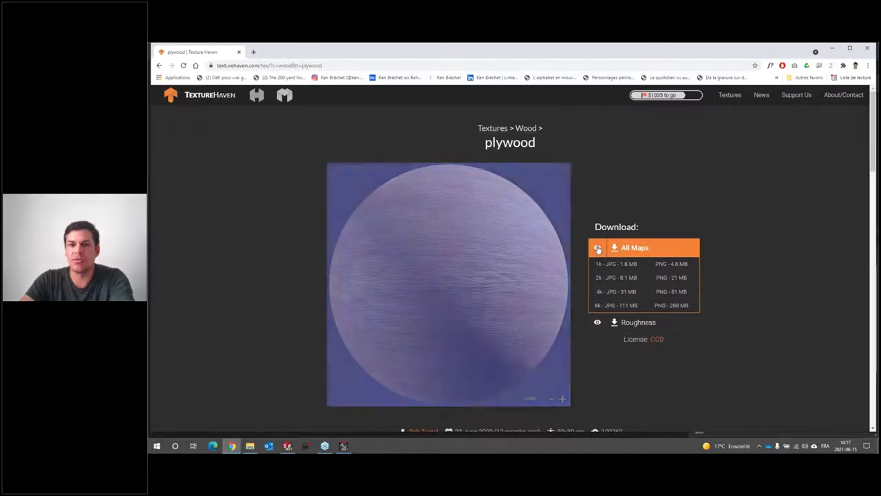
- Switch back to SOLIDWORKS Visualize, review the plywood appearance's texture maps and clear the appearance selection
{"action": "left_click", "coordinate": [343, 446]}
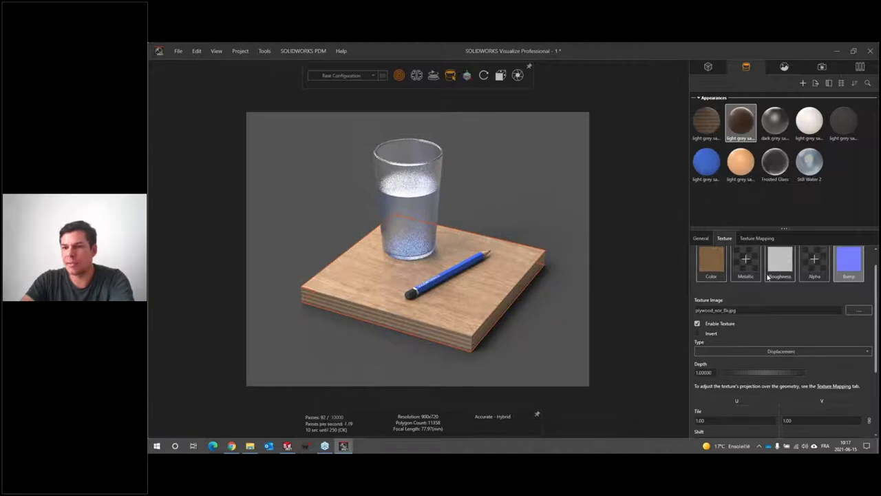
{"action": "scroll", "coordinate": [782, 270], "scroll_direction": "up", "scroll_amount": 1}
{"action": "scroll", "coordinate": [782, 270], "scroll_direction": "up", "scroll_amount": 1}
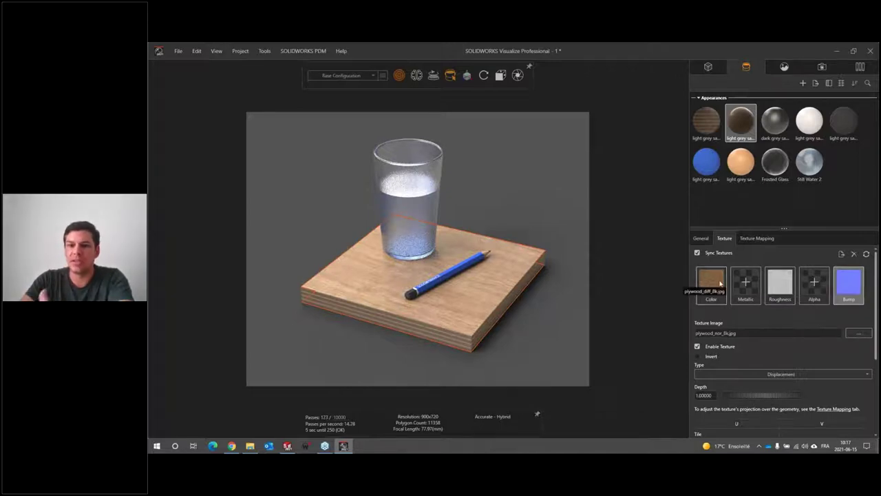
{"action": "left_click", "coordinate": [394, 320]}
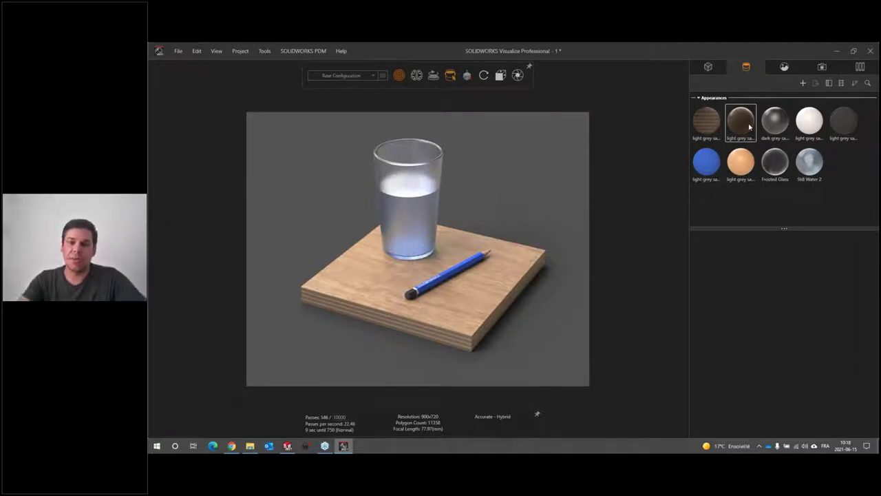
- Compare the texture maps of the plywood edge, plywood face and dark grey appearances
{"action": "left_click", "coordinate": [706, 121]}
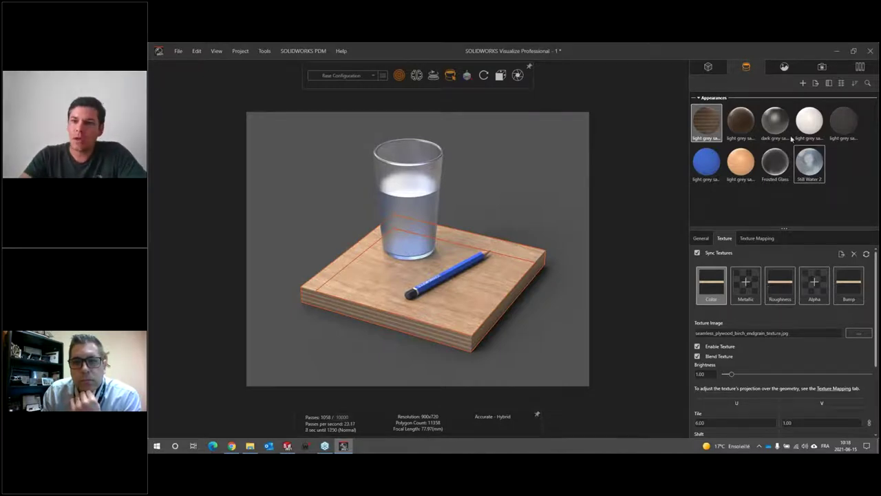
{"action": "left_click", "coordinate": [762, 126]}
{"action": "left_click", "coordinate": [743, 126]}
{"action": "left_click", "coordinate": [707, 124]}
{"action": "left_click", "coordinate": [743, 127]}
{"action": "left_click", "coordinate": [775, 127]}
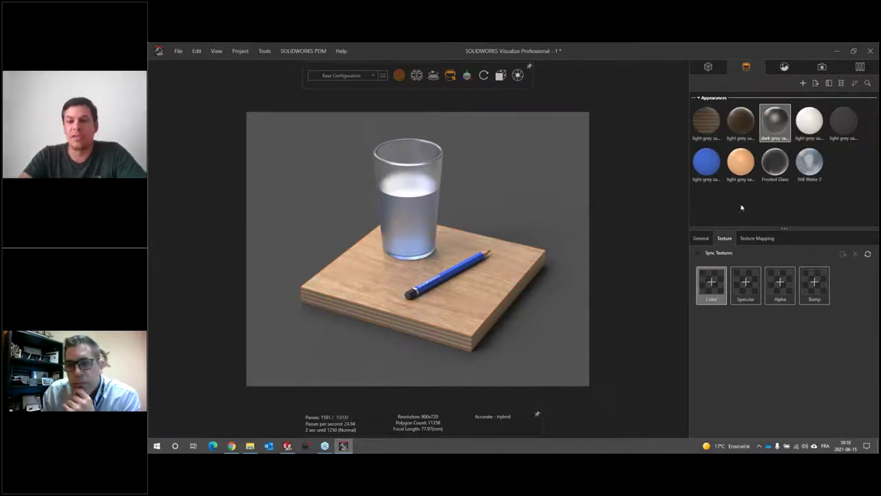
- View the local library's Metal appearances, then return to the scene's appearances and select the blue one
{"action": "left_click", "coordinate": [860, 67]}
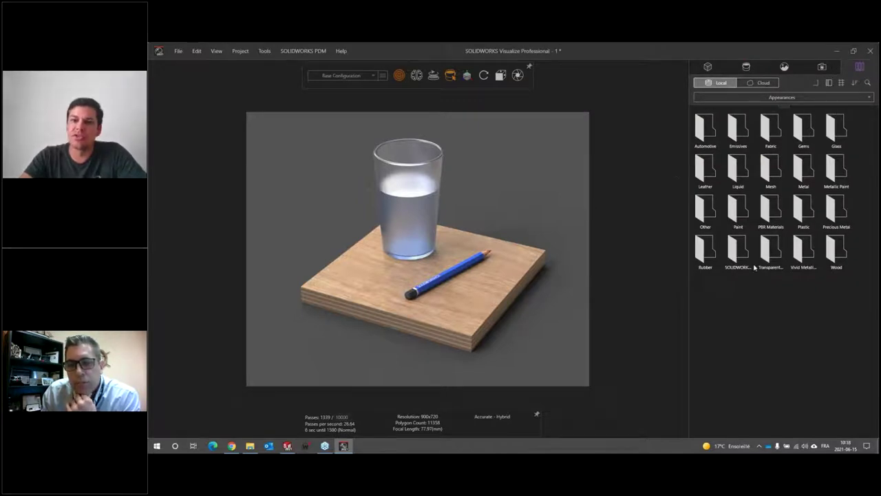
{"action": "double_click", "coordinate": [796, 175]}
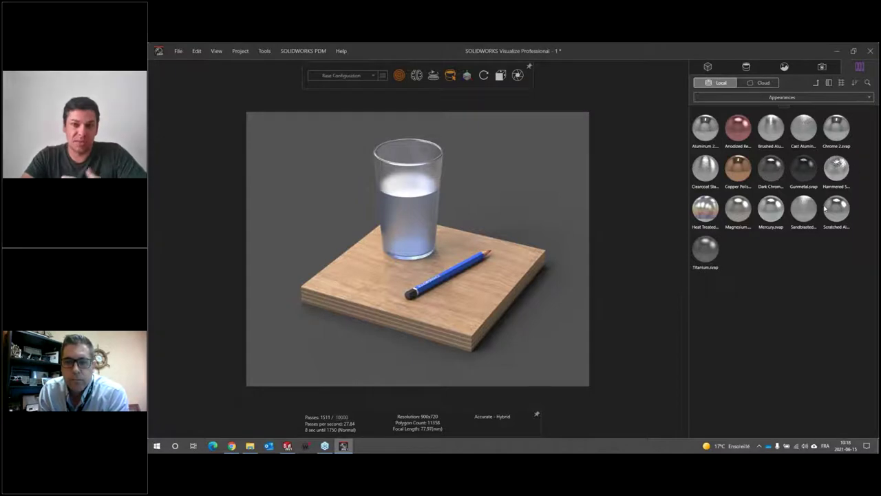
{"action": "left_click", "coordinate": [746, 67]}
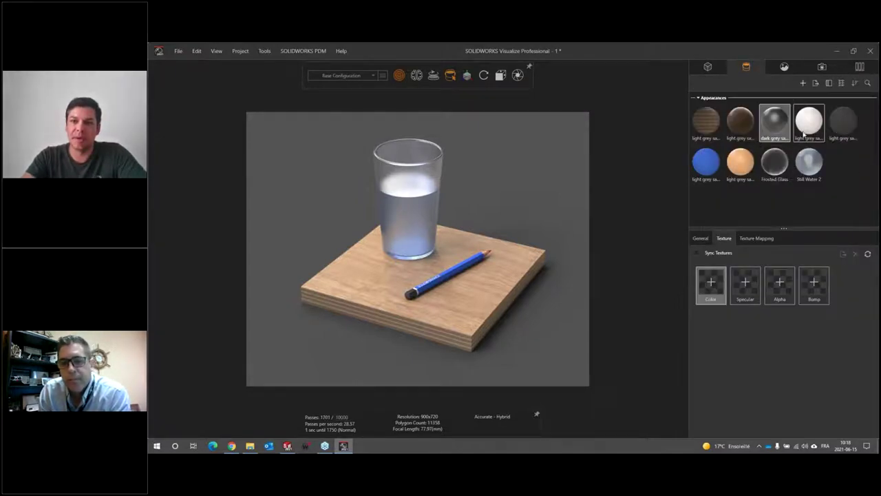
{"action": "left_click", "coordinate": [710, 171]}
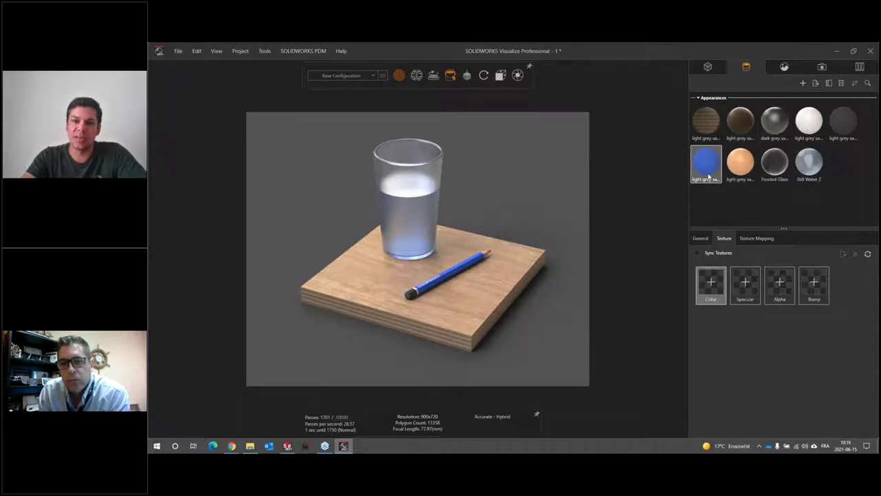
- Change the blue pencil appearance's color to green with a hue of 100
{"action": "left_click", "coordinate": [699, 238]}
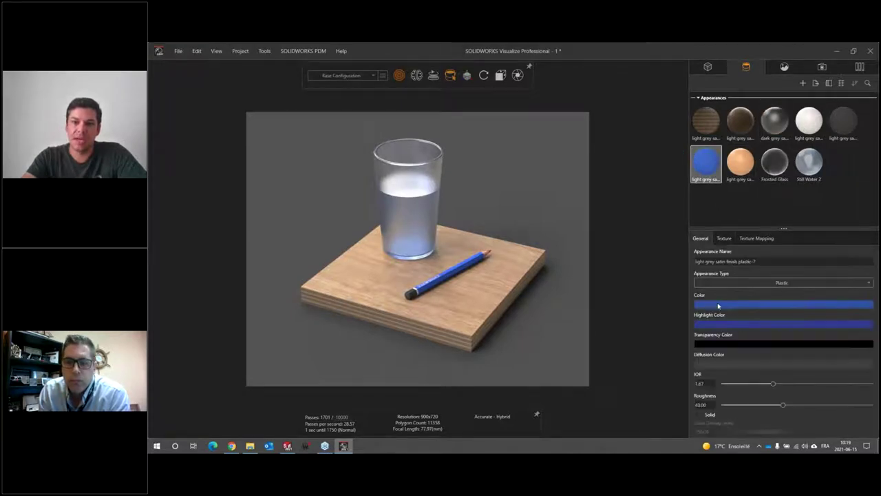
{"action": "left_click", "coordinate": [722, 305]}
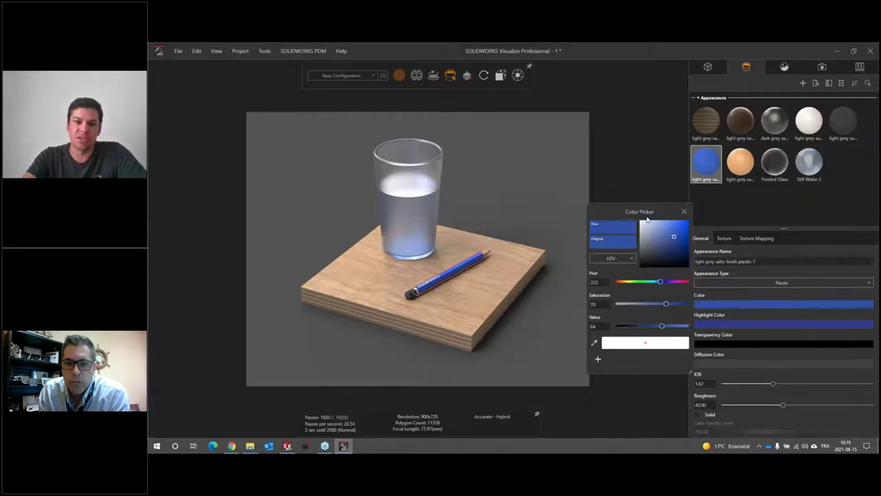
{"action": "left_click", "coordinate": [640, 283]}
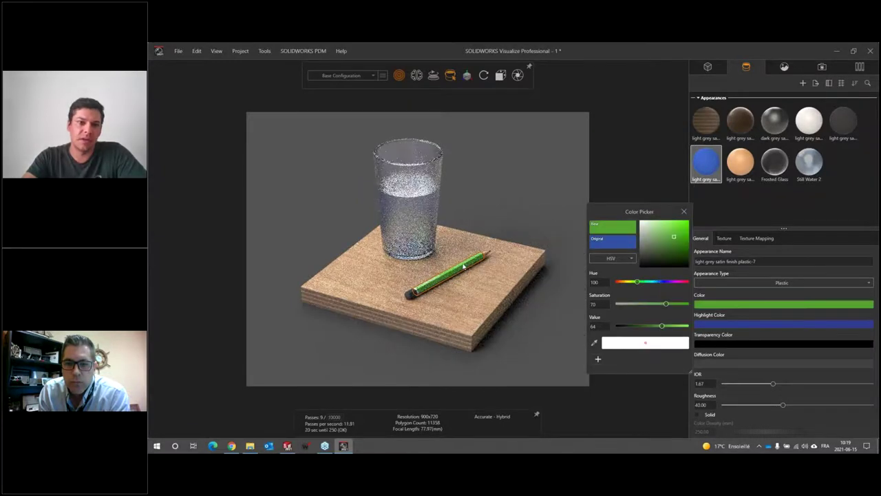
{"action": "left_click", "coordinate": [684, 211]}
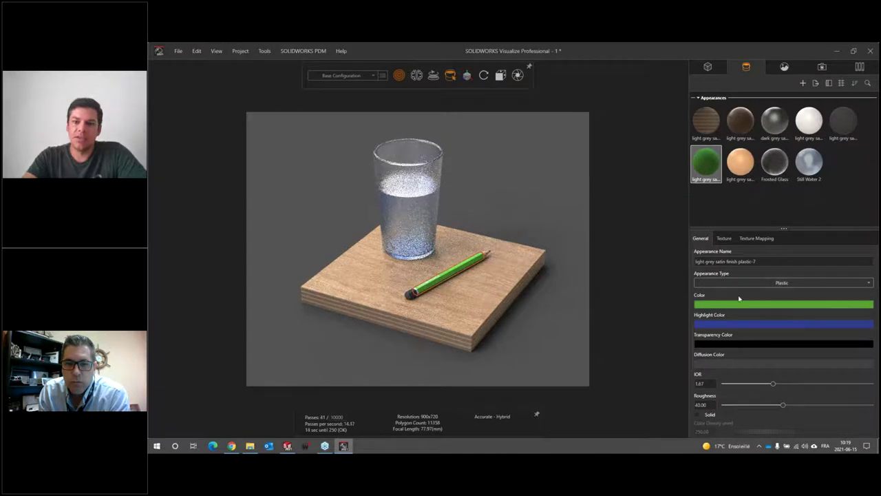
{"action": "left_click", "coordinate": [724, 239]}
{"action": "left_click", "coordinate": [701, 238]}
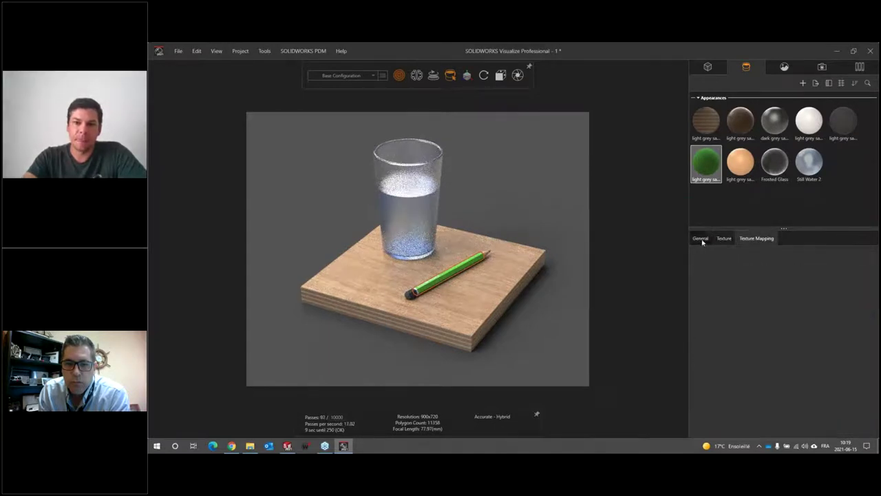
- Try the 3 Point Faded environment on the scene, then reactivate the 2717 environment
{"action": "left_click", "coordinate": [785, 66]}
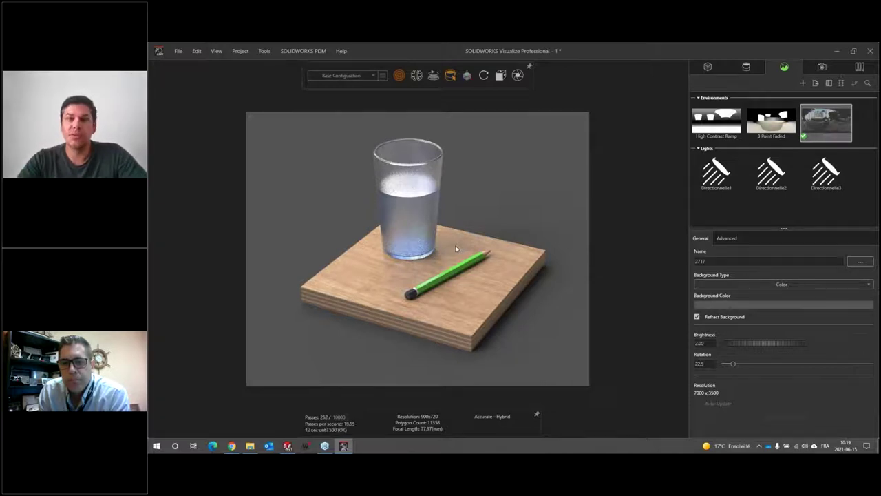
{"action": "double_click", "coordinate": [769, 128]}
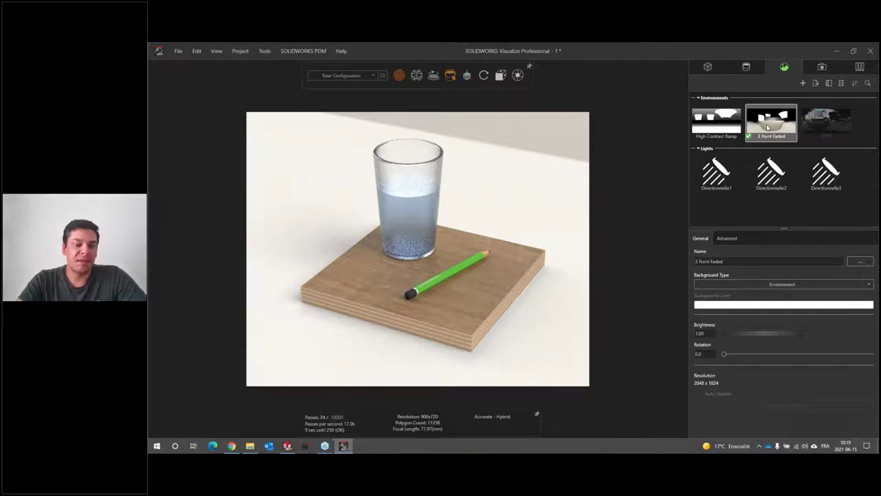
{"action": "double_click", "coordinate": [838, 132]}
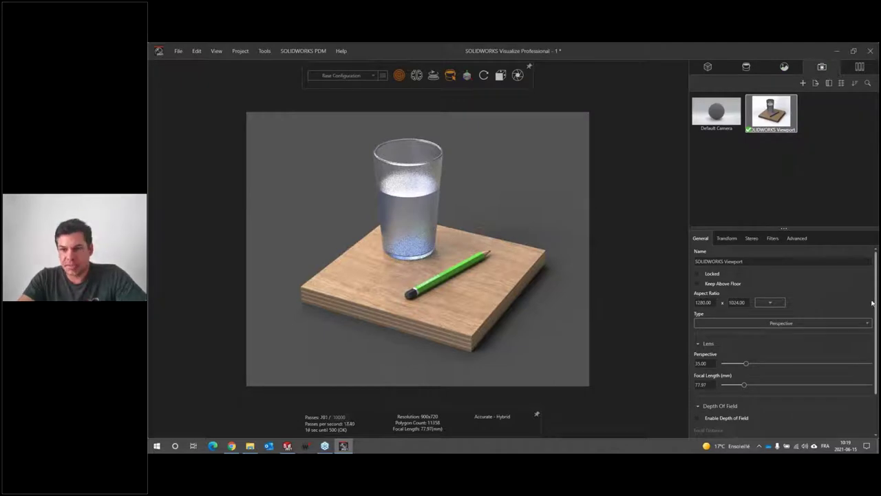
- Review the SOLIDWORKS Viewport camera's general settings and frame a low close-up of the pencil's dark end
{"action": "left_click_drag", "start_coordinate": [876, 306], "coordinate": [878, 360]}
{"action": "left_click_drag", "start_coordinate": [876, 302], "coordinate": [875, 262]}
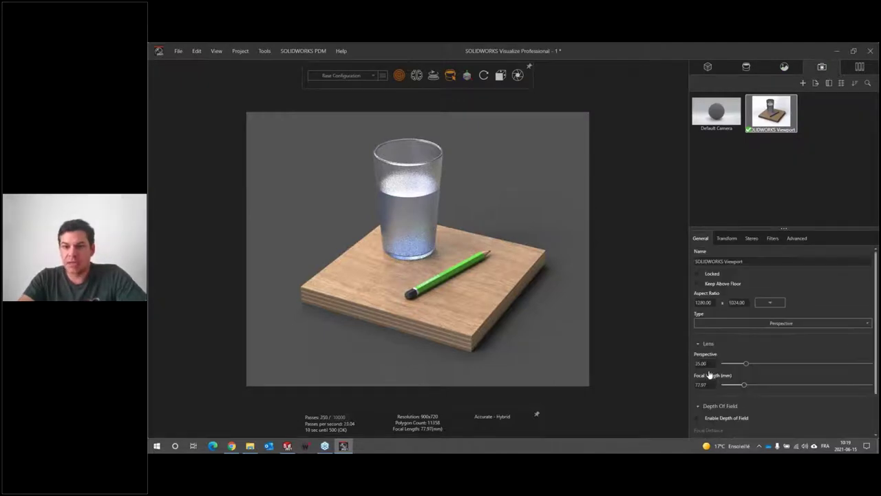
{"action": "left_click", "coordinate": [708, 380]}
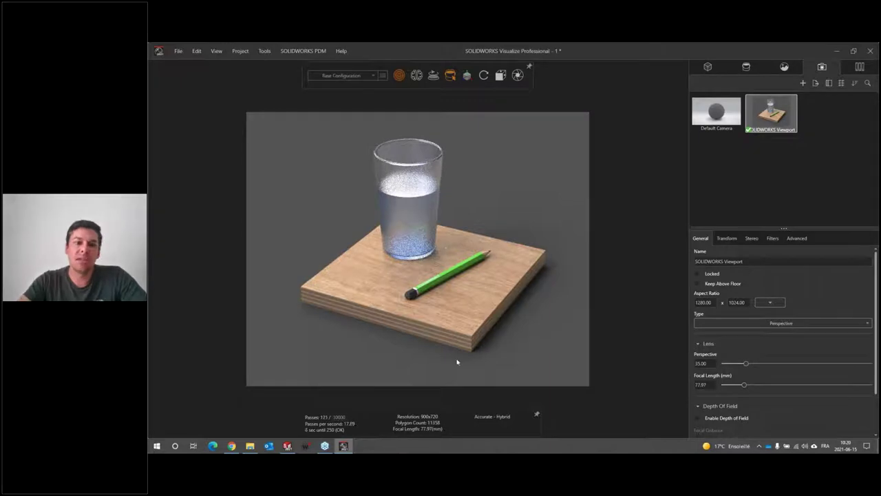
{"action": "left_click_drag", "start_coordinate": [449, 358], "coordinate": [483, 318]}
{"action": "middle_click_drag", "start_coordinate": [486, 315], "coordinate": [540, 288]}
{"action": "scroll", "coordinate": [434, 298], "scroll_direction": "up", "scroll_amount": 3}
{"action": "scroll", "coordinate": [380, 198], "scroll_direction": "up", "scroll_amount": 3}
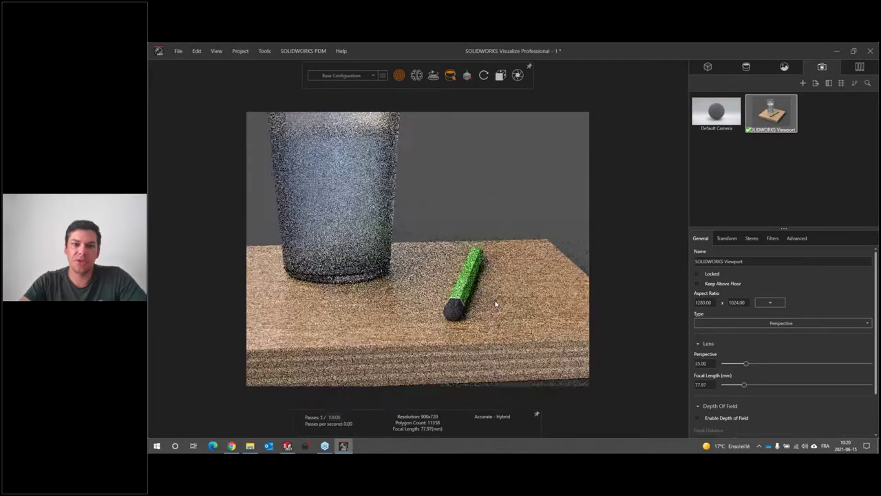
{"action": "scroll", "coordinate": [496, 303], "scroll_direction": "up", "scroll_amount": 4}
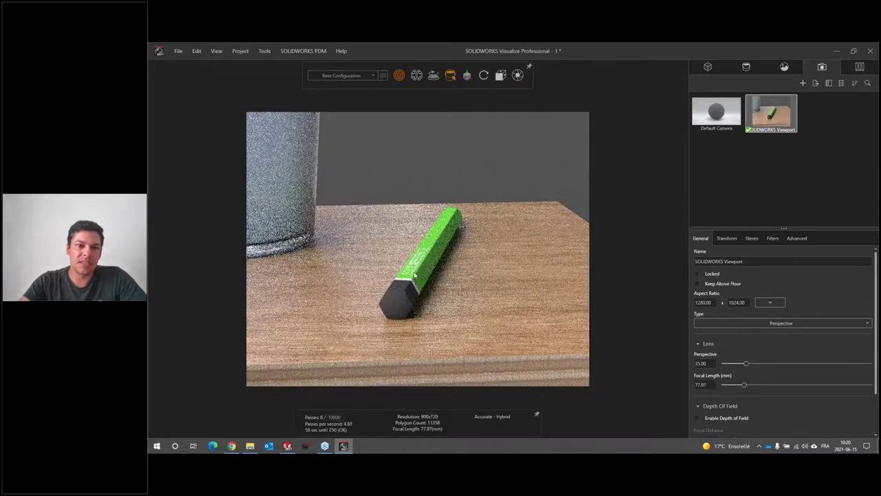
{"action": "middle_click_drag", "start_coordinate": [360, 239], "coordinate": [391, 255]}
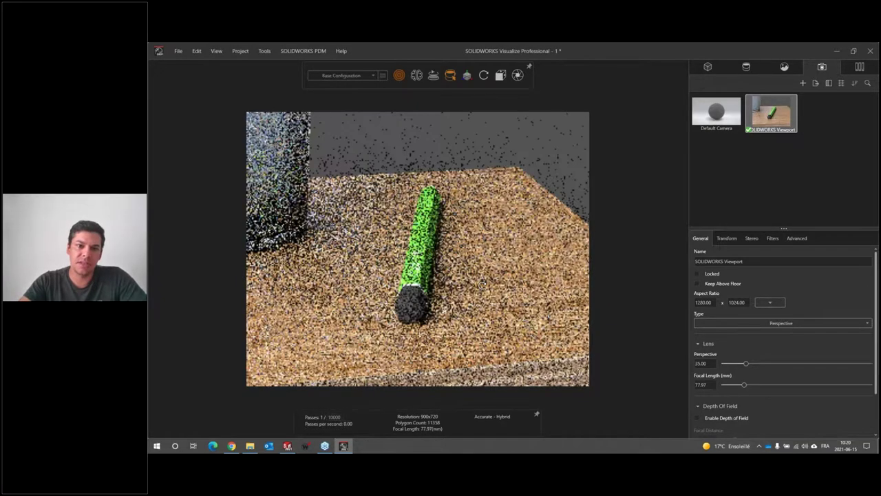
- Enable depth of field for the camera and pick the focal point on the pencil
{"action": "scroll", "coordinate": [878, 334], "scroll_direction": "down", "scroll_amount": 2}
{"action": "scroll", "coordinate": [879, 334], "scroll_direction": "up", "scroll_amount": 2}
{"action": "scroll", "coordinate": [722, 358], "scroll_direction": "down", "scroll_amount": 2}
{"action": "left_click", "coordinate": [697, 368]}
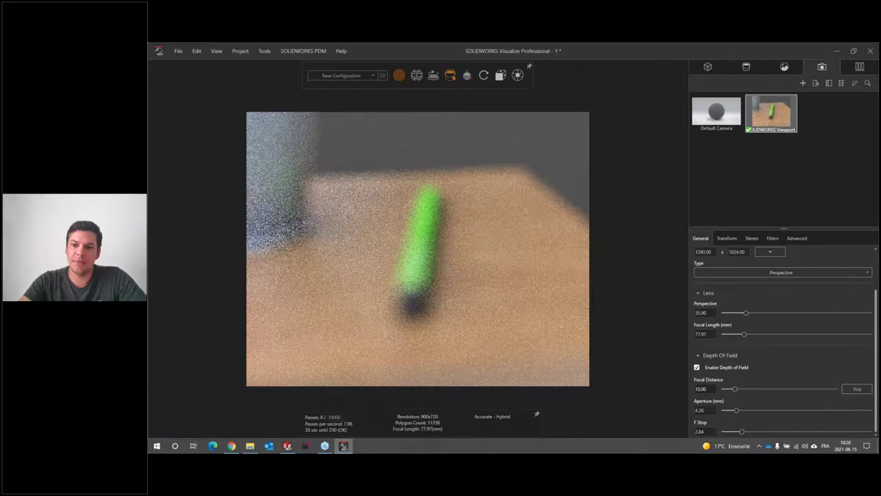
{"action": "left_click", "coordinate": [415, 258]}
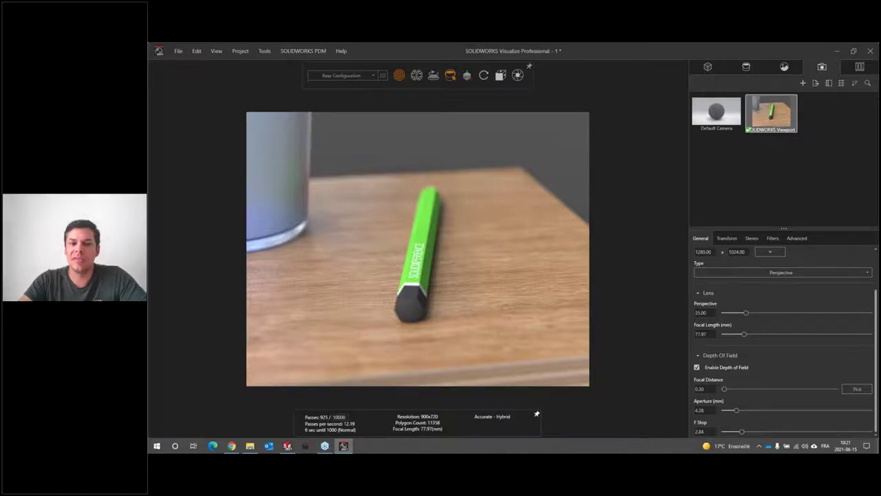
- Disable depth of field and reframe the camera to show the whole glass, pencil and plywood board
{"action": "scroll", "coordinate": [342, 417], "scroll_direction": "up", "scroll_amount": 1}
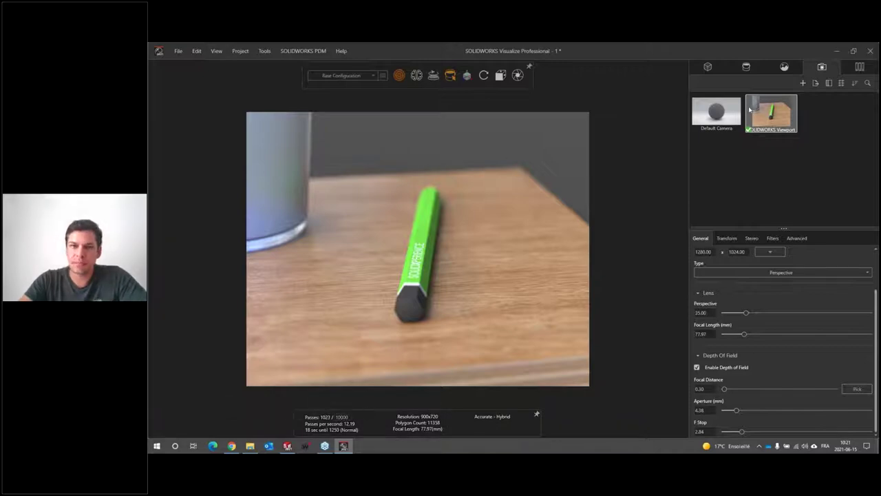
{"action": "scroll", "coordinate": [471, 265], "scroll_direction": "down", "scroll_amount": 3}
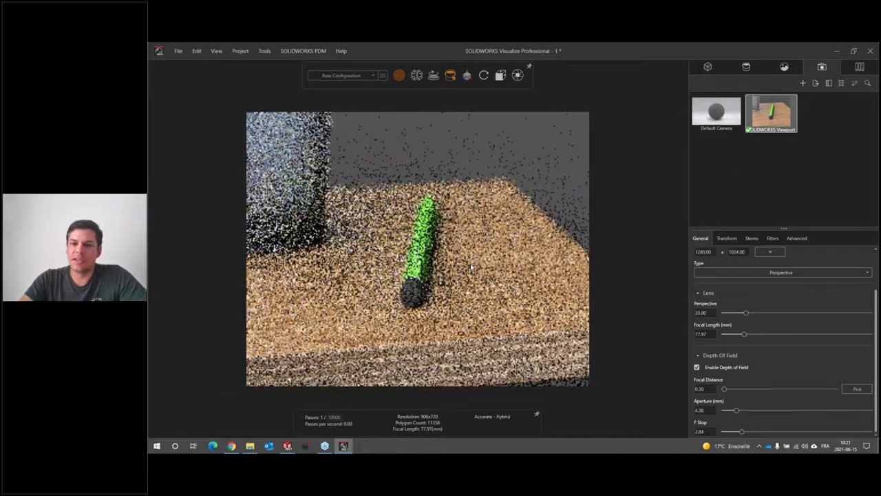
{"action": "left_click", "coordinate": [697, 367]}
{"action": "scroll", "coordinate": [452, 280], "scroll_direction": "down", "scroll_amount": 5}
{"action": "middle_click_drag", "start_coordinate": [451, 280], "coordinate": [423, 251]}
{"action": "scroll", "coordinate": [425, 248], "scroll_direction": "up", "scroll_amount": 1}
{"action": "middle_click_drag", "start_coordinate": [437, 179], "coordinate": [422, 208], "text": "ctrl"}
{"action": "scroll", "coordinate": [415, 185], "scroll_direction": "up", "scroll_amount": 1}
{"action": "scroll", "coordinate": [393, 274], "scroll_direction": "down", "scroll_amount": 1}
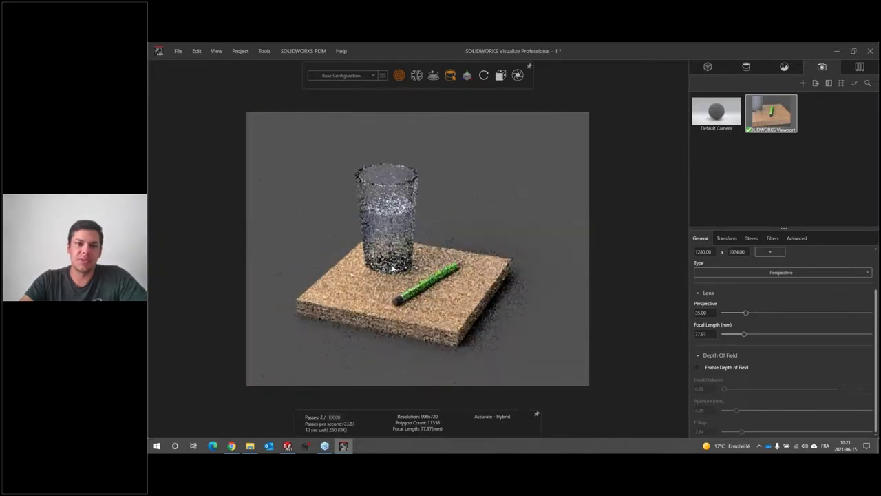
- Open the Output Tools and set the render's image format to Adobe Photoshop (*.psd)
{"action": "left_click", "coordinate": [519, 77]}
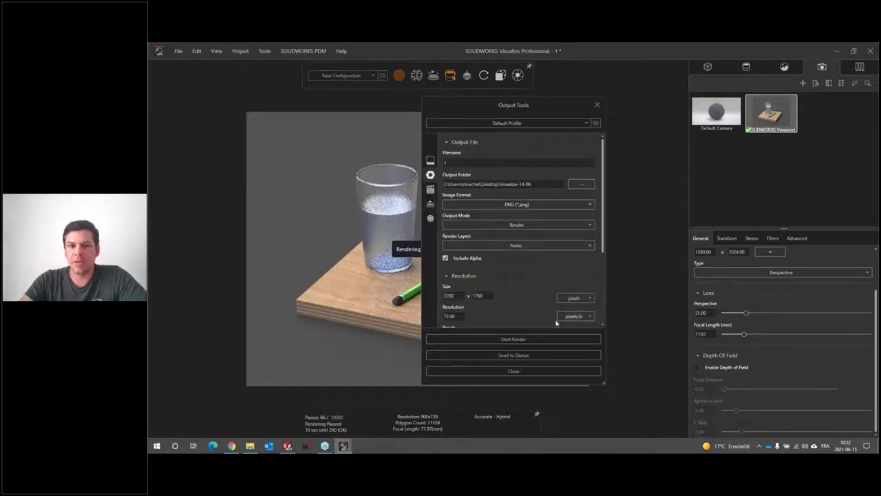
{"action": "left_click_drag", "start_coordinate": [603, 196], "coordinate": [609, 168]}
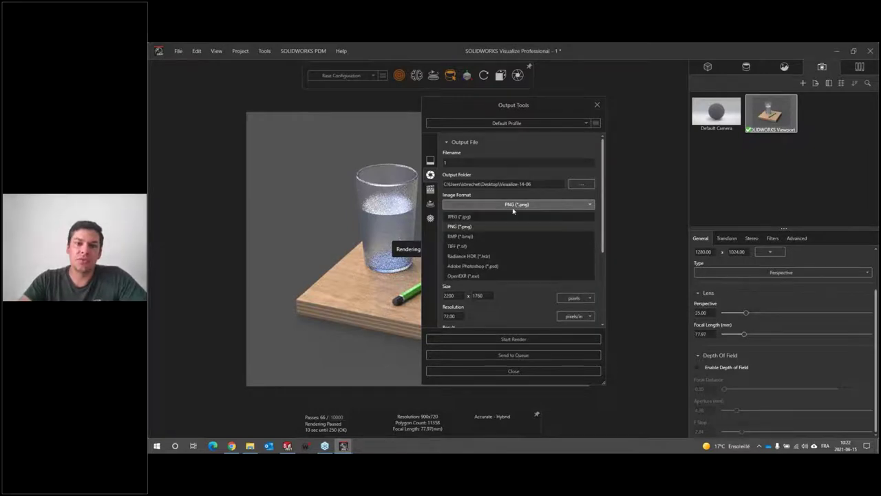
{"action": "left_click", "coordinate": [474, 226]}
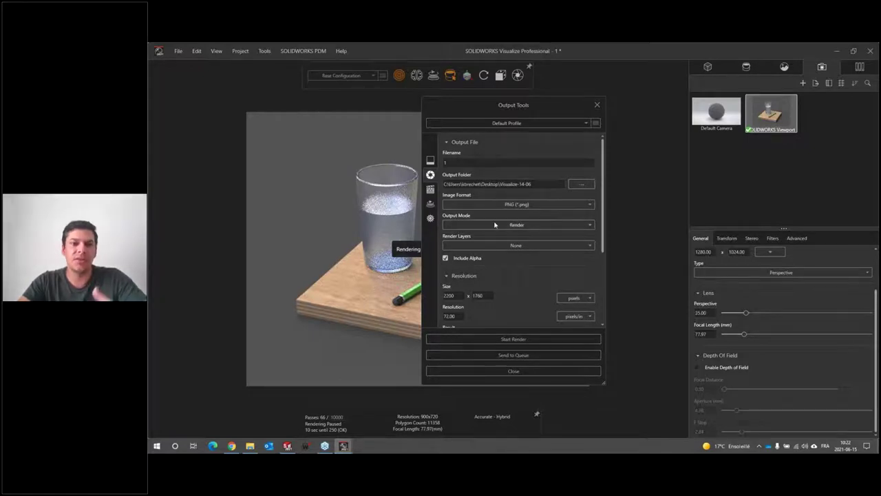
{"action": "left_click", "coordinate": [519, 205]}
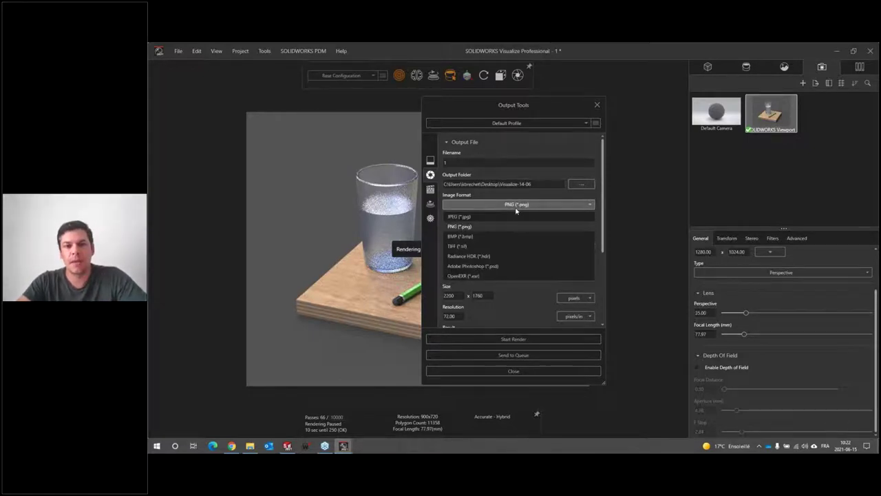
{"action": "left_click", "coordinate": [496, 266]}
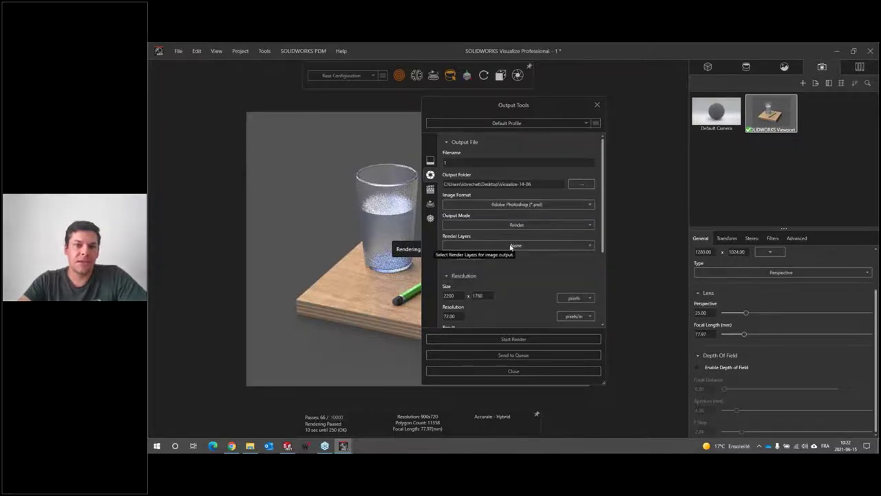
- Include the Beauty, Alpha and Clown render layers in the image output
{"action": "left_click", "coordinate": [512, 246]}
{"action": "left_click", "coordinate": [451, 261]}
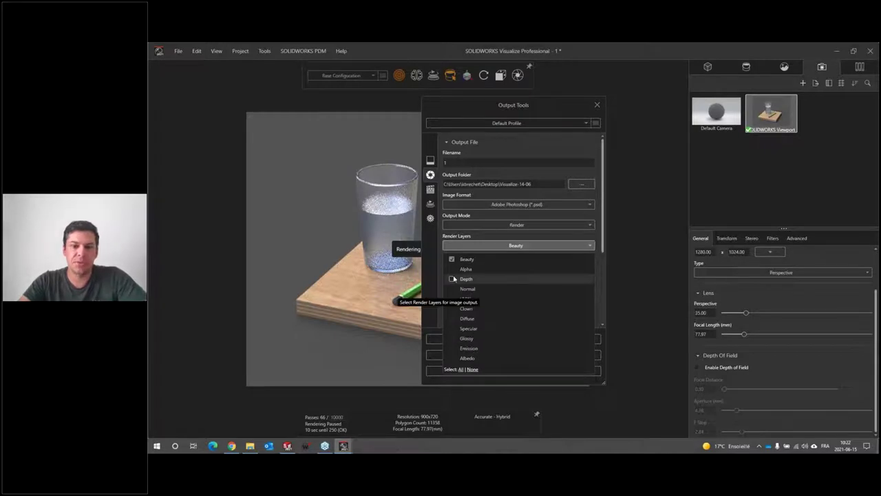
{"action": "left_click", "coordinate": [453, 269]}
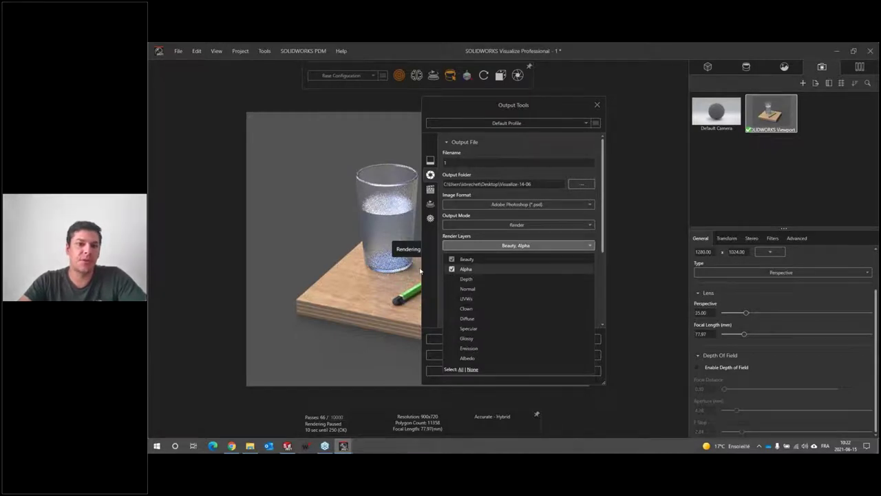
{"action": "left_click", "coordinate": [452, 310]}
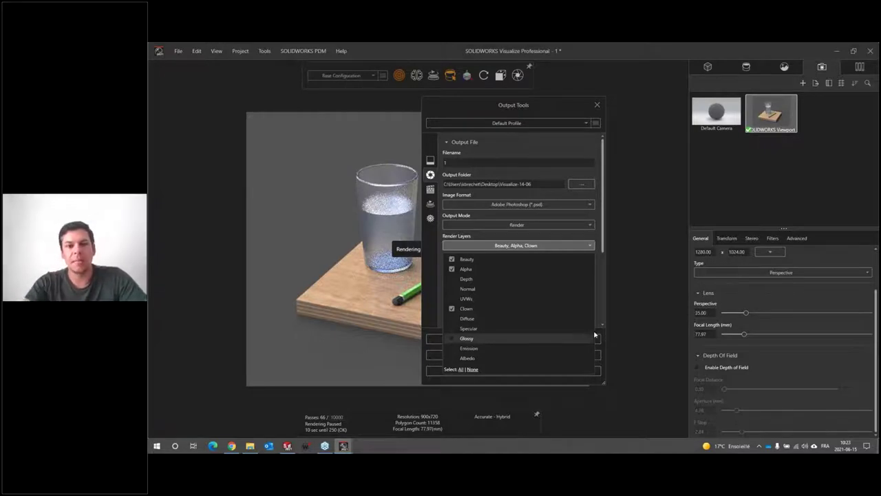
{"action": "left_click", "coordinate": [528, 246]}
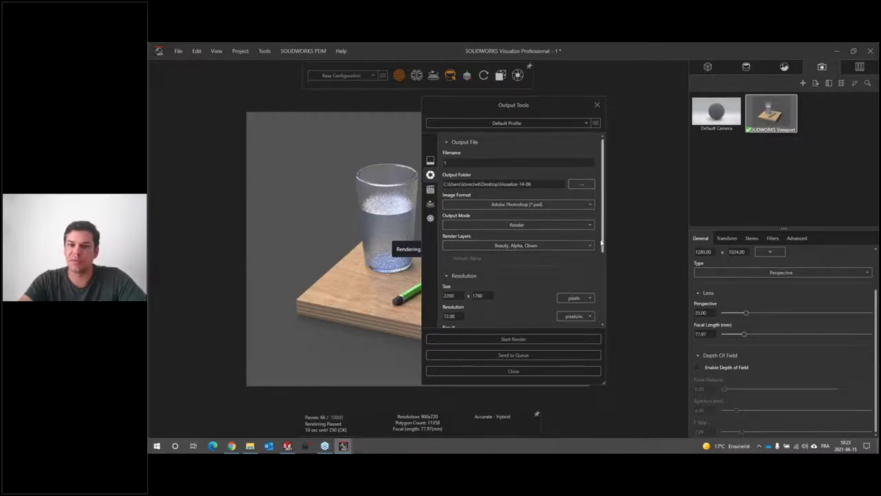
- Set the output size to 200 mm wide with a resolution of 300 pixels/in
{"action": "scroll", "coordinate": [604, 246], "scroll_direction": "down", "scroll_amount": 3}
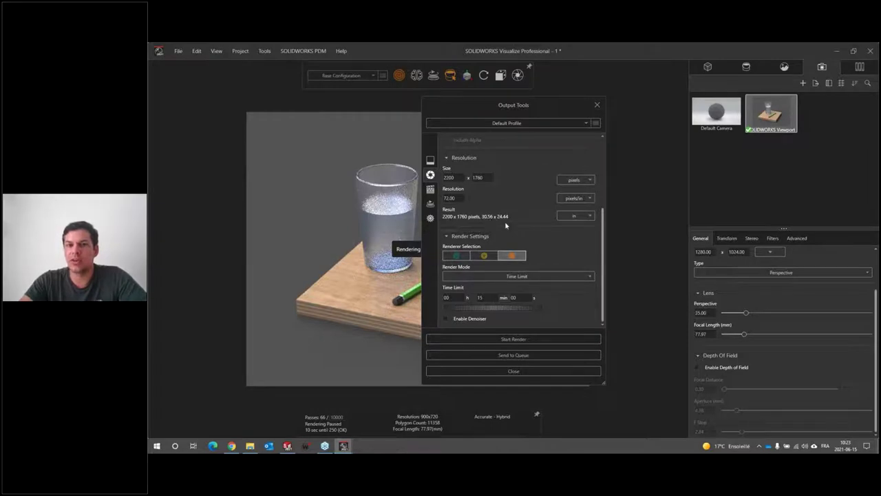
{"action": "left_click", "coordinate": [574, 181]}
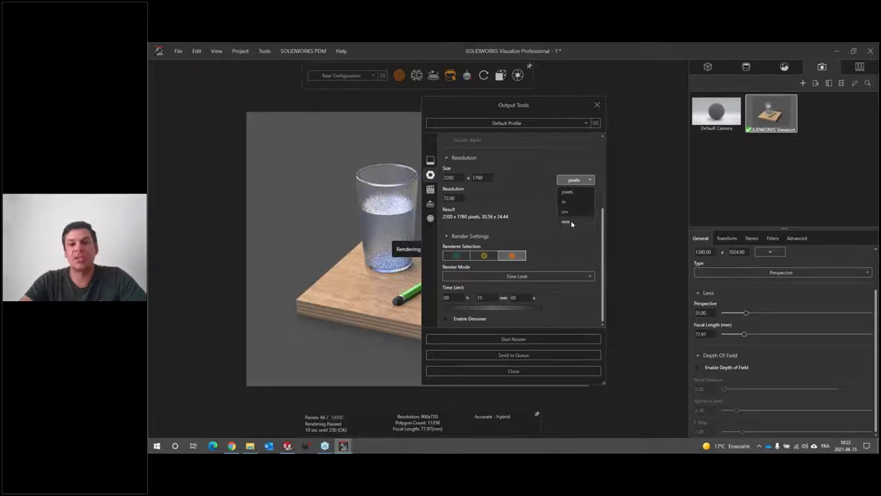
{"action": "left_click", "coordinate": [571, 221]}
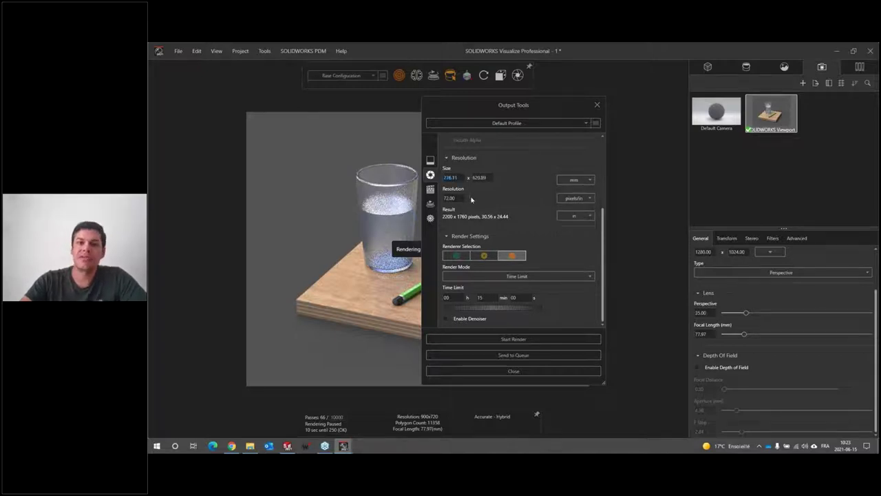
{"action": "type", "text": "200"}
{"action": "key", "text": "Return"}
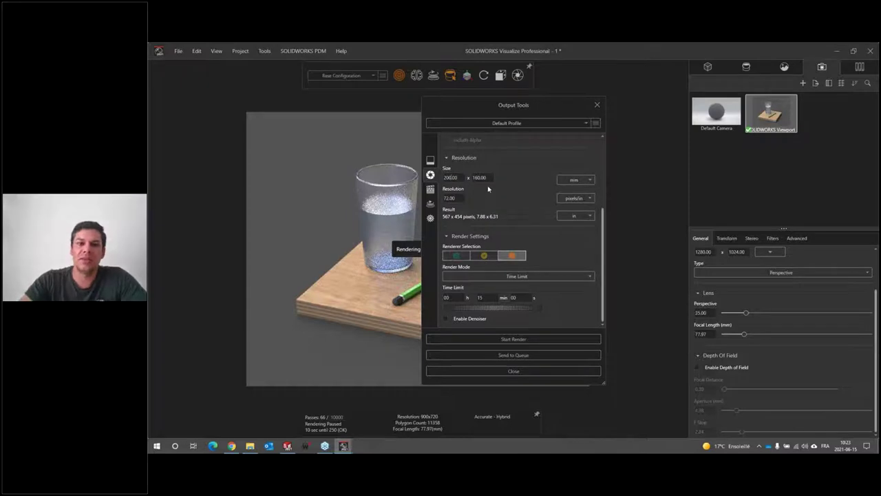
{"action": "type", "text": "300"}
{"action": "key", "text": "Return"}
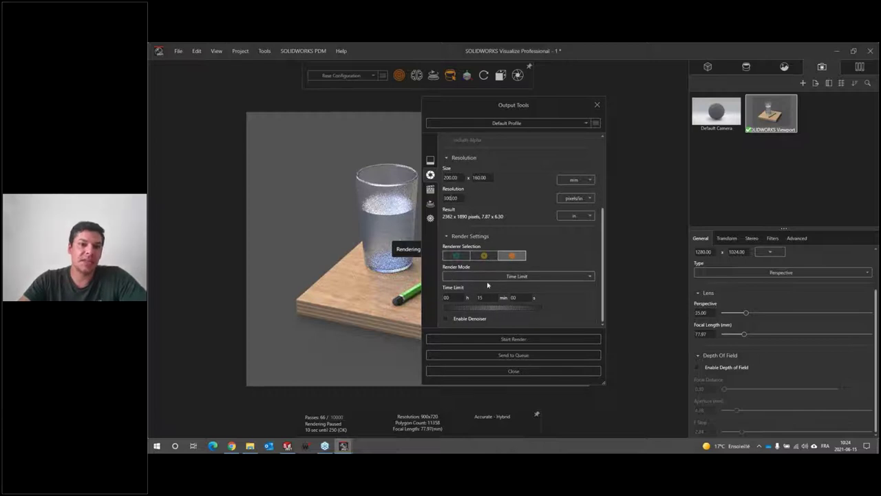
- Set the render mode to Quality with 12000 render passes and start the render
{"action": "left_click", "coordinate": [513, 276]}
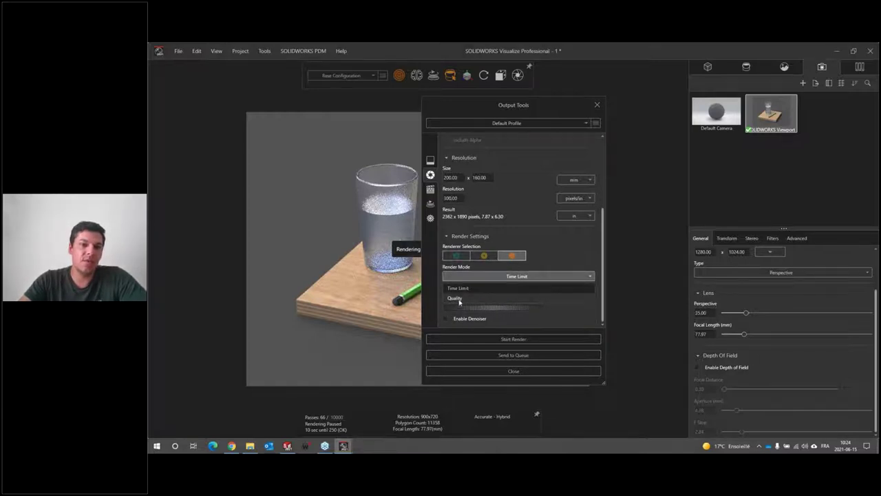
{"action": "left_click", "coordinate": [559, 324]}
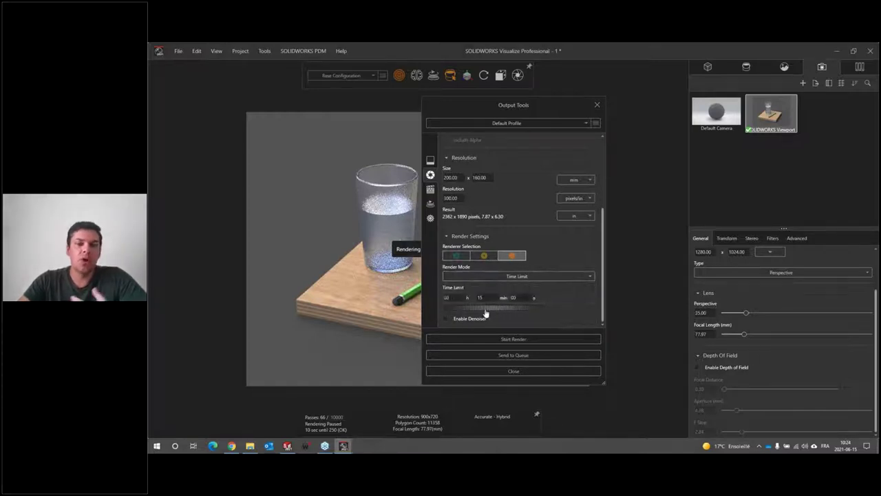
{"action": "left_click", "coordinate": [484, 298]}
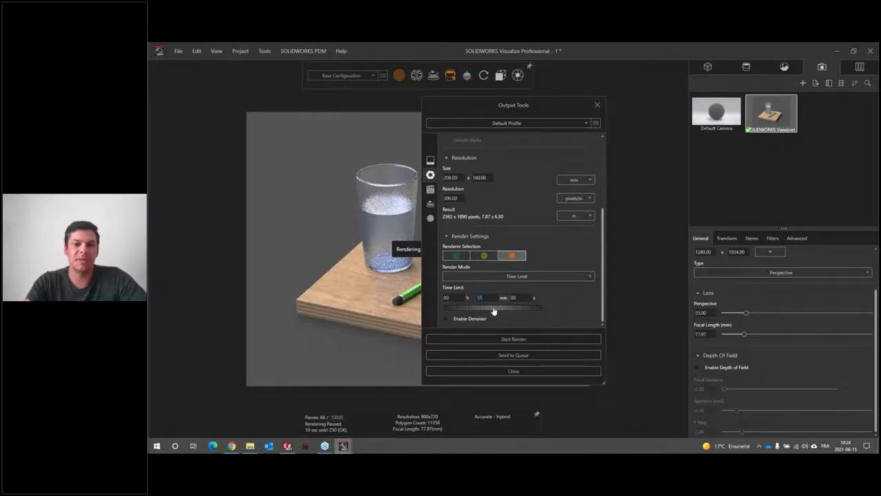
{"action": "left_click", "coordinate": [491, 277]}
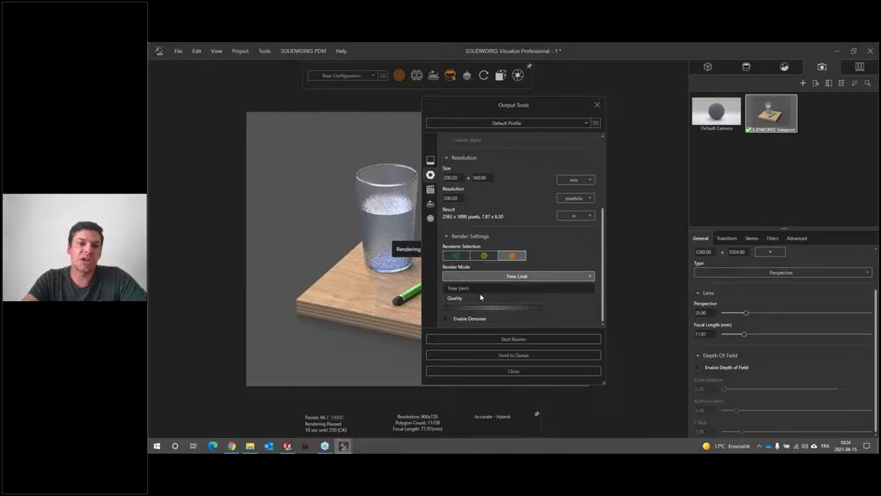
{"action": "left_click", "coordinate": [513, 288]}
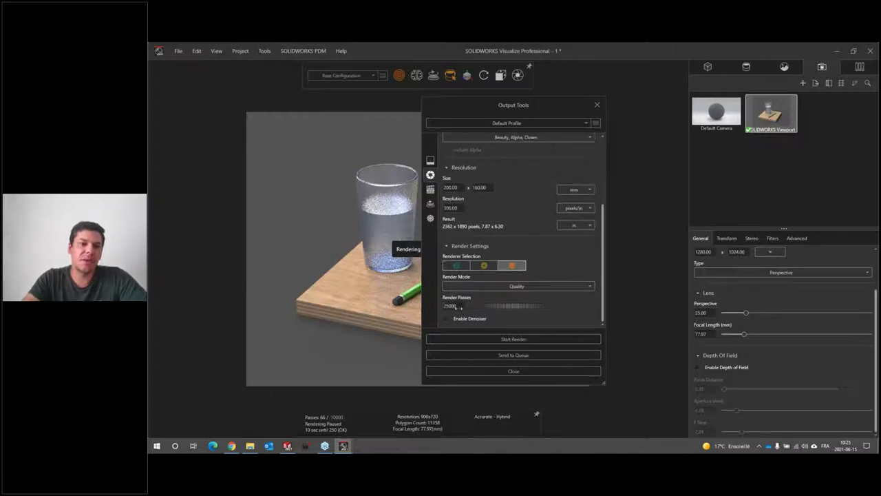
{"action": "double_click", "coordinate": [451, 306]}
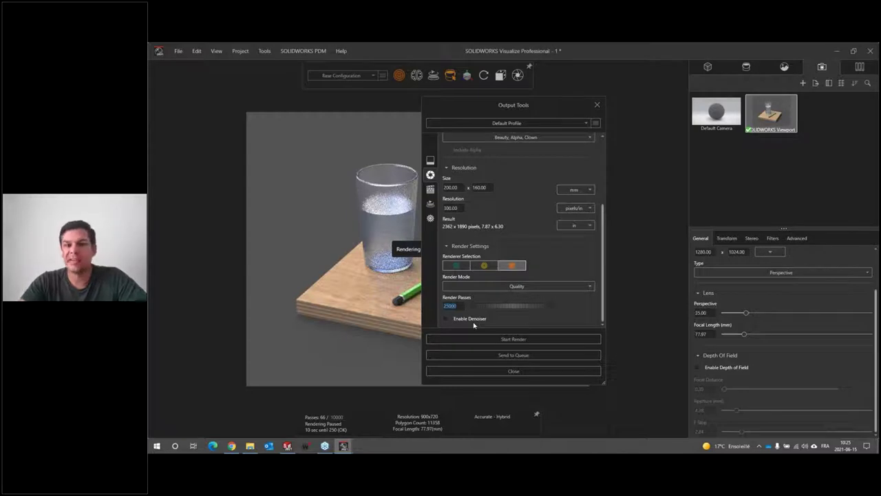
{"action": "type", "text": "12000"}
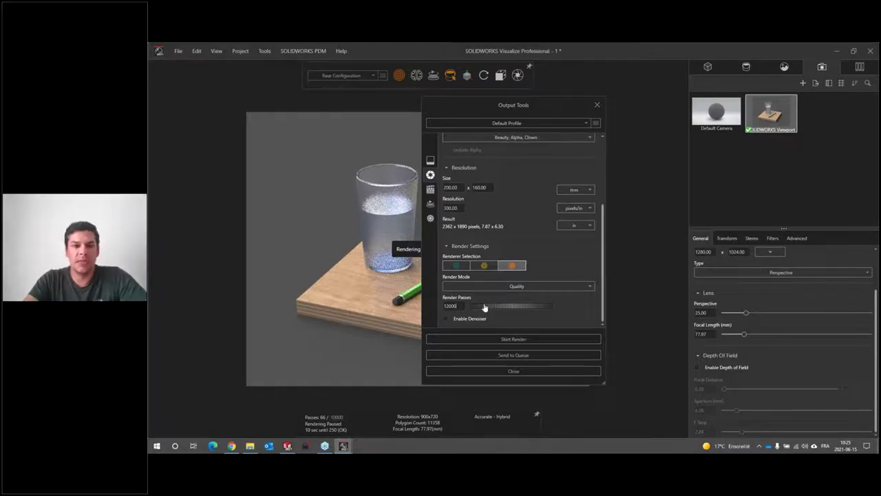
{"action": "left_click", "coordinate": [510, 339]}
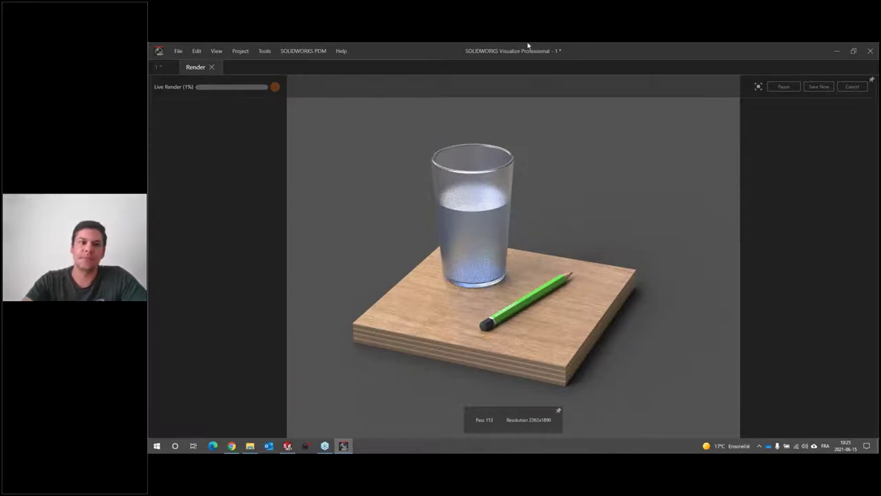
- Cancel the running render and close the project without saving its changes
{"action": "left_click", "coordinate": [211, 67]}
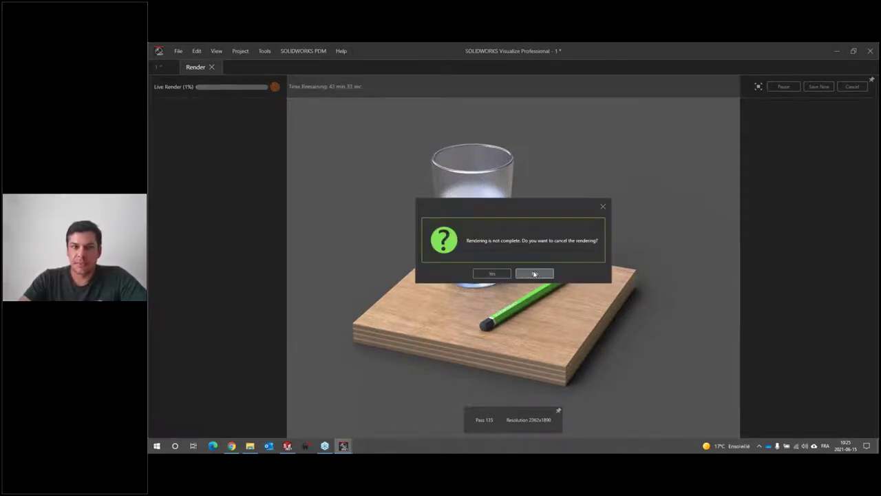
{"action": "left_click", "coordinate": [535, 274]}
{"action": "left_click", "coordinate": [211, 67]}
{"action": "left_click", "coordinate": [535, 273]}
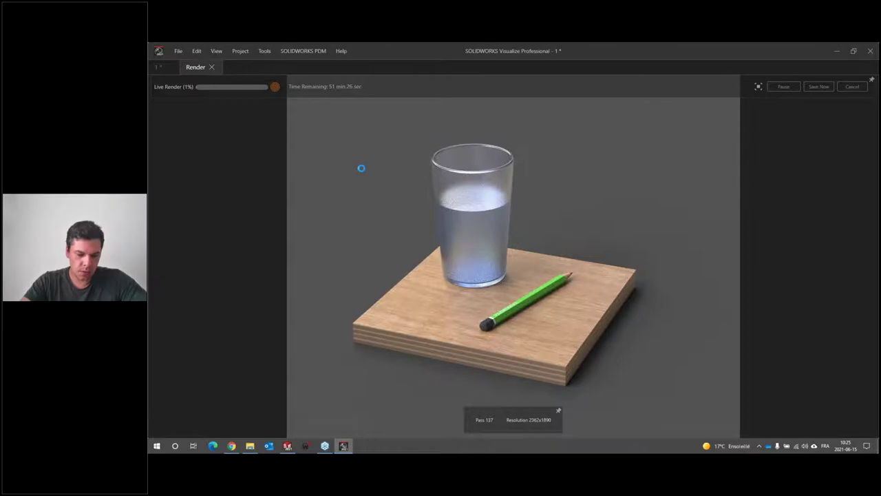
{"action": "key", "text": "ctrl+Tab"}
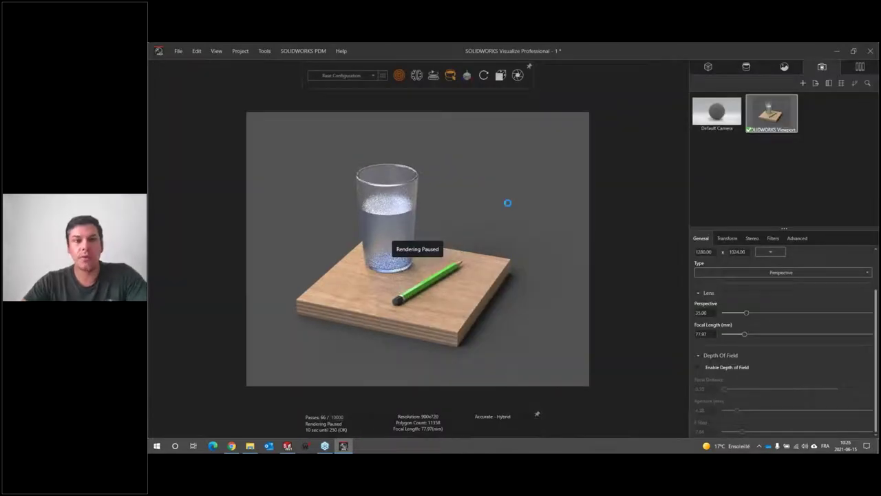
{"action": "left_click", "coordinate": [872, 53]}
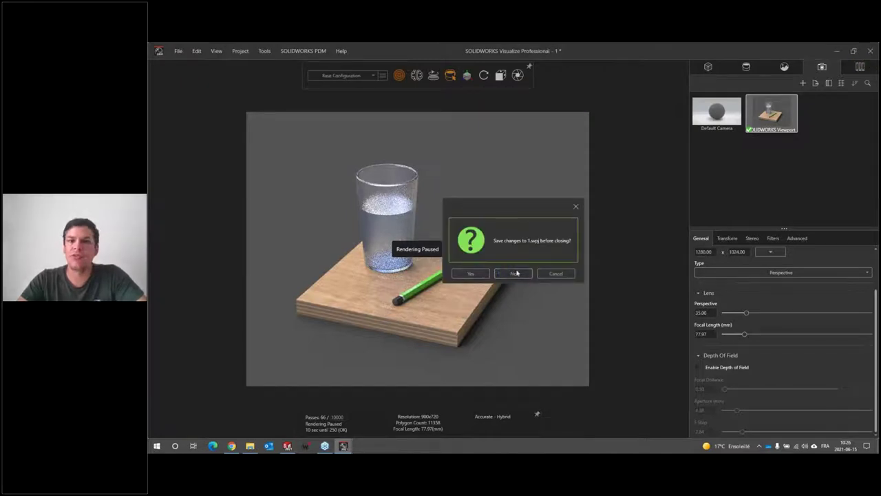
{"action": "left_click", "coordinate": [513, 274]}
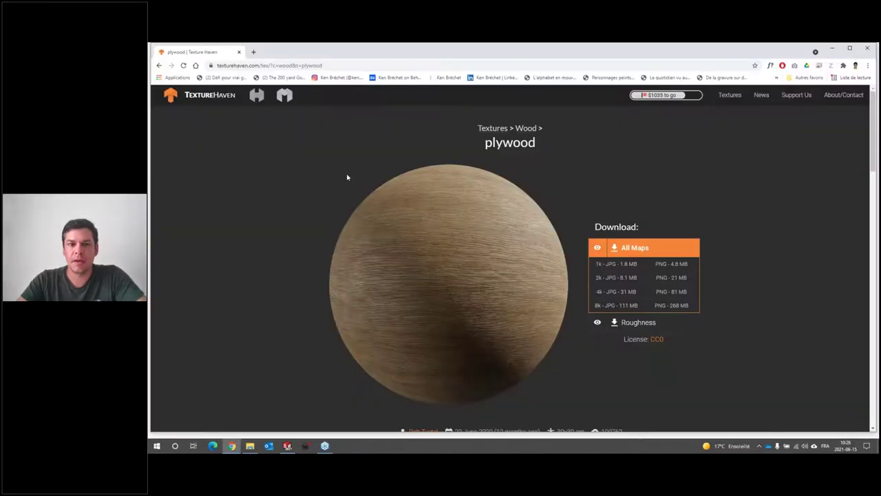
- Switch to File Explorer and open the Scene1 folder inside the Webinar Visualize folder
{"action": "left_click", "coordinate": [287, 445]}
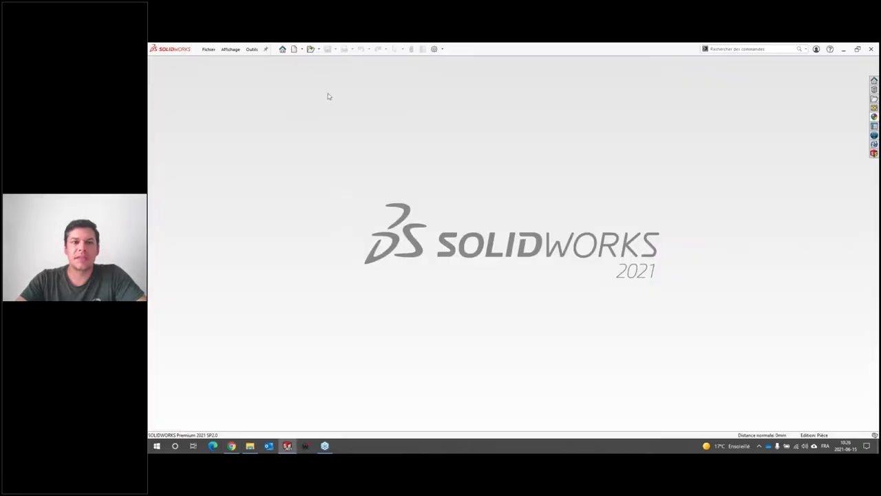
{"action": "left_click", "coordinate": [252, 445]}
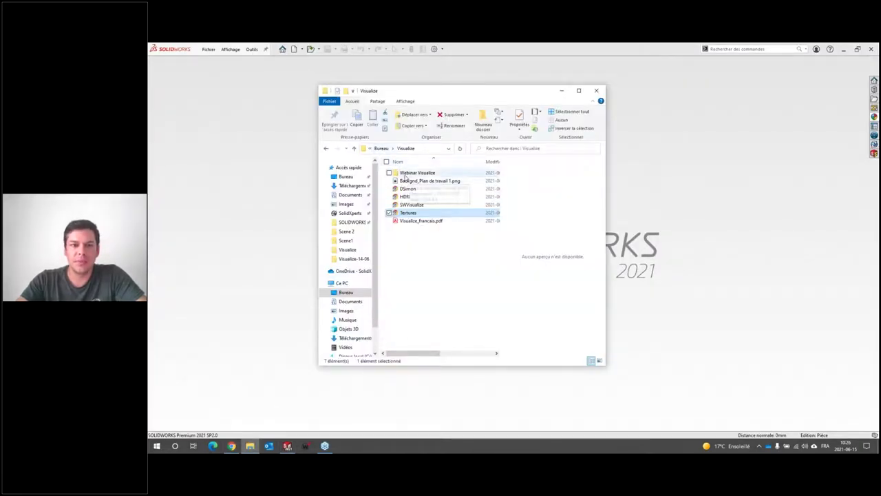
{"action": "double_click", "coordinate": [414, 172]}
{"action": "double_click", "coordinate": [407, 212]}
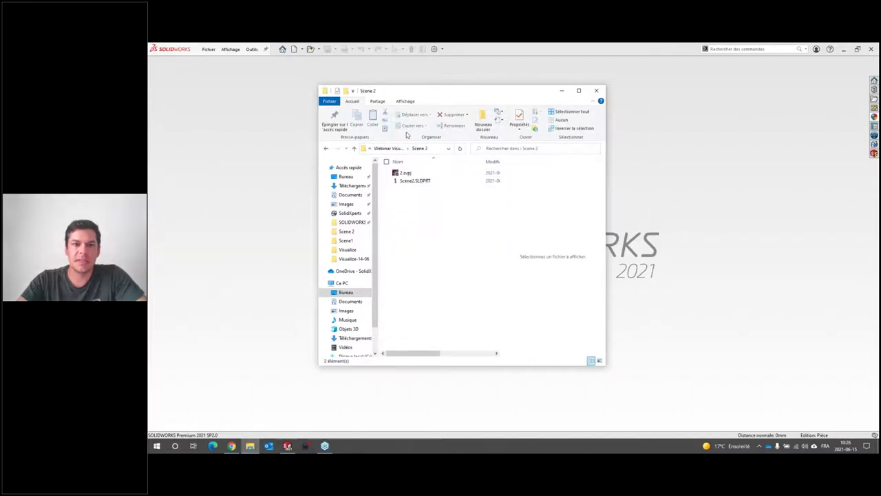
{"action": "left_click", "coordinate": [389, 148]}
{"action": "double_click", "coordinate": [413, 220]}
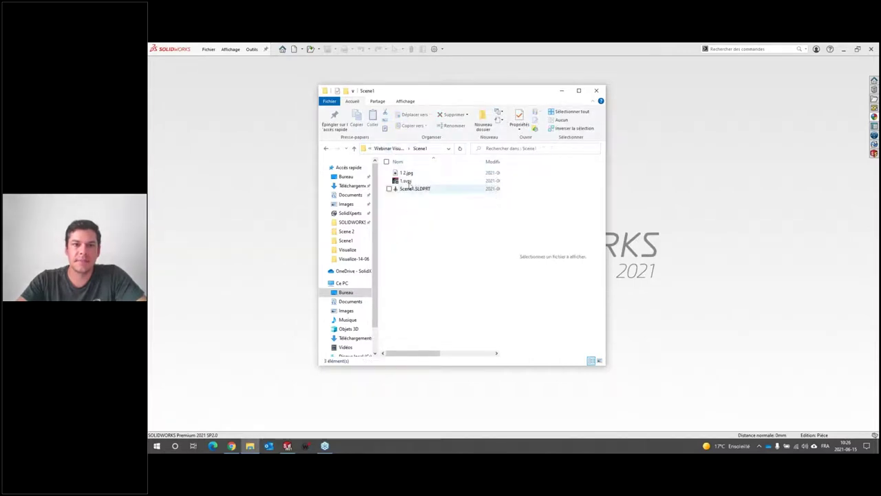
- Open the finished render image 1 2.jpg with the Photos app
{"action": "left_click", "coordinate": [407, 189]}
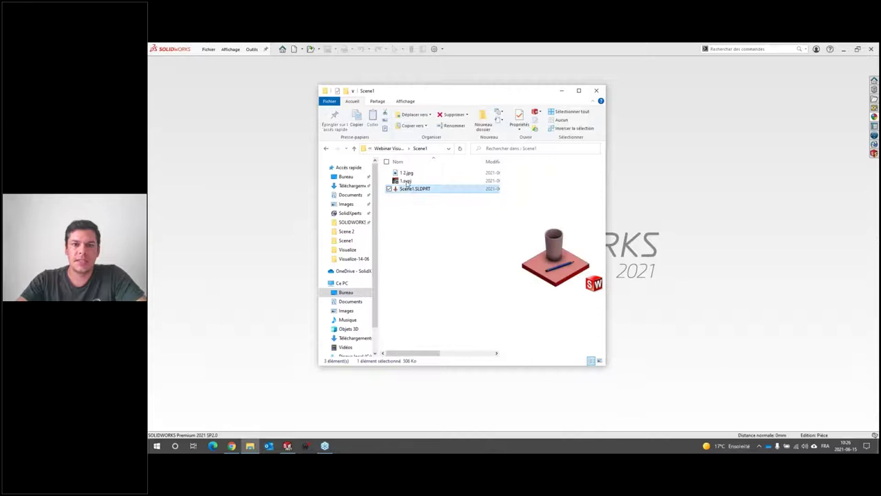
{"action": "left_click", "coordinate": [408, 173]}
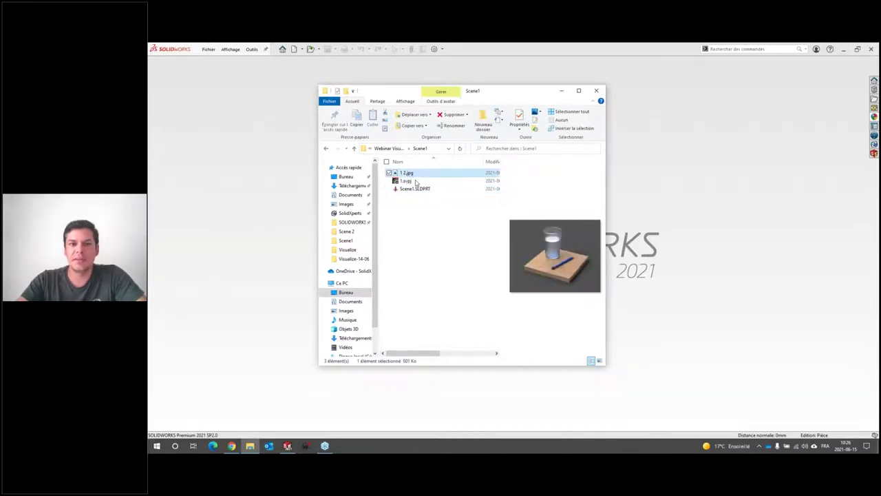
{"action": "right_click", "coordinate": [413, 174]}
{"action": "mouse_move", "coordinate": [397, 318]}
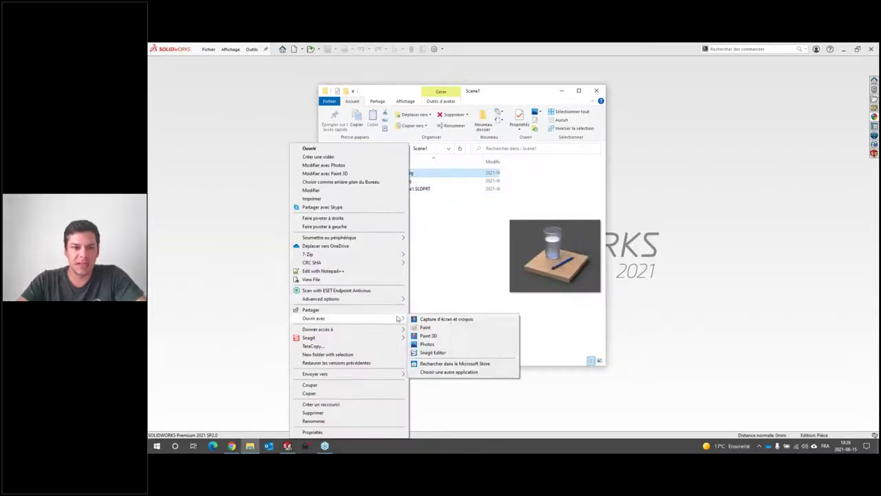
{"action": "left_click", "coordinate": [441, 344]}
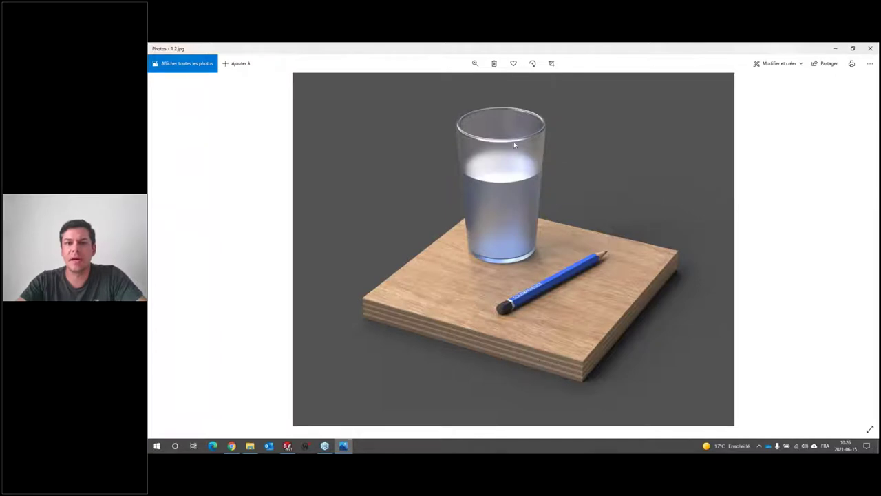
- Examine the render's details up close, covering the plywood edges, the pencil lettering and the glass of water
{"action": "left_click", "coordinate": [474, 63]}
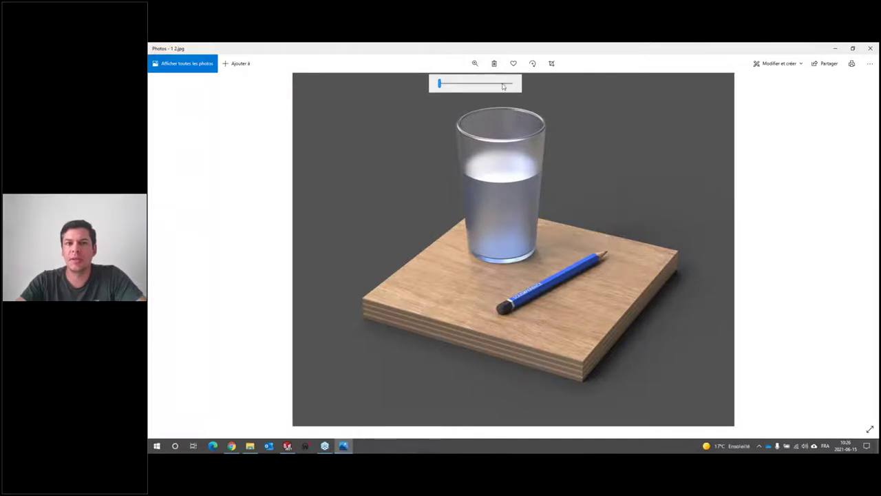
{"action": "left_click_drag", "start_coordinate": [443, 85], "coordinate": [464, 86]}
{"action": "left_click_drag", "start_coordinate": [545, 283], "coordinate": [479, 150]}
{"action": "left_click_drag", "start_coordinate": [627, 314], "coordinate": [538, 161]}
{"action": "left_click_drag", "start_coordinate": [530, 270], "coordinate": [521, 228]}
{"action": "left_click_drag", "start_coordinate": [432, 190], "coordinate": [510, 239]}
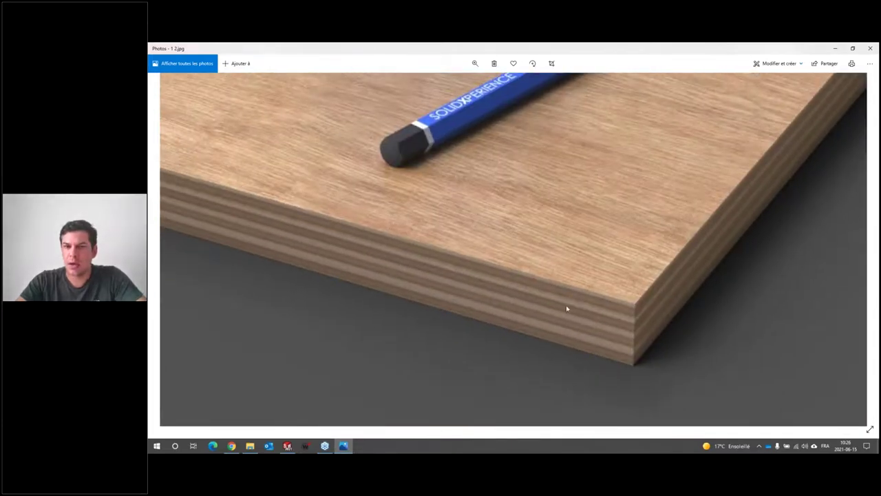
{"action": "mouse_move", "coordinate": [583, 314]}
{"action": "left_mouse_down"}
{"action": "mouse_move", "coordinate": [493, 329]}
{"action": "mouse_move", "coordinate": [465, 367]}
{"action": "left_mouse_up"}
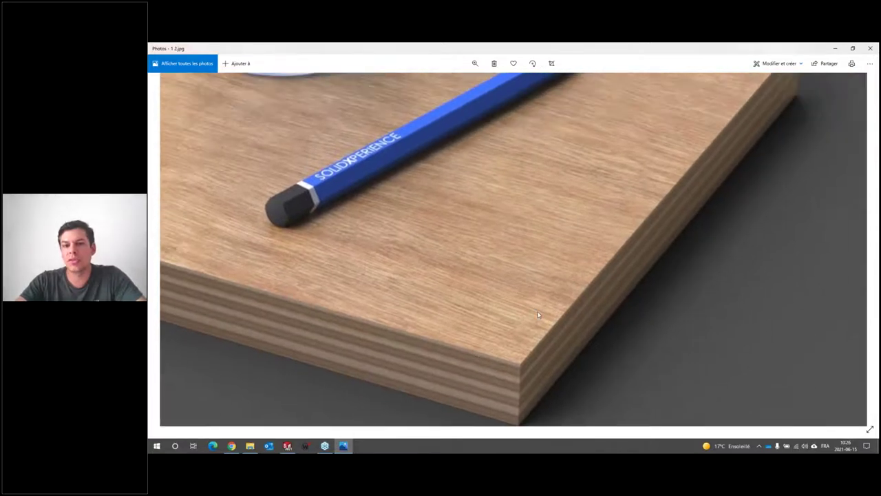
{"action": "left_click_drag", "start_coordinate": [406, 249], "coordinate": [427, 280]}
{"action": "left_click_drag", "start_coordinate": [255, 249], "coordinate": [367, 252]}
{"action": "left_click_drag", "start_coordinate": [244, 207], "coordinate": [349, 245]}
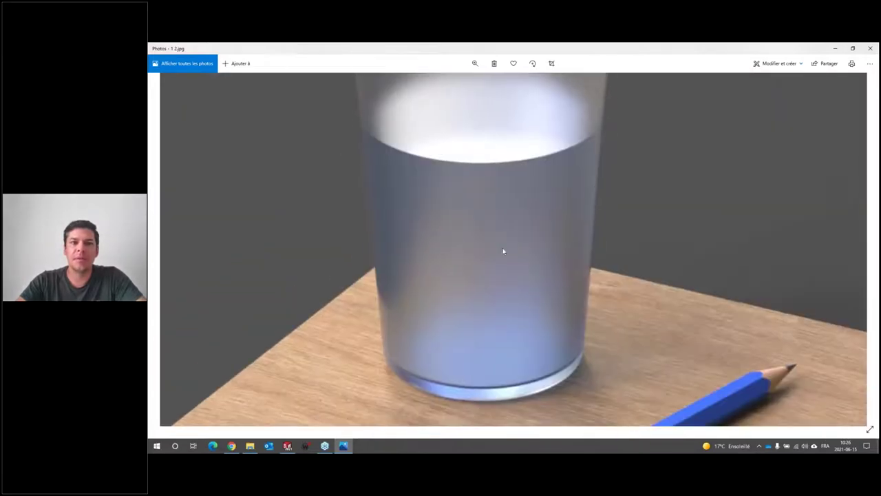
- Close the render image and open the part file Scene1.SLDPRT in SOLIDWORKS
{"action": "left_click", "coordinate": [871, 48]}
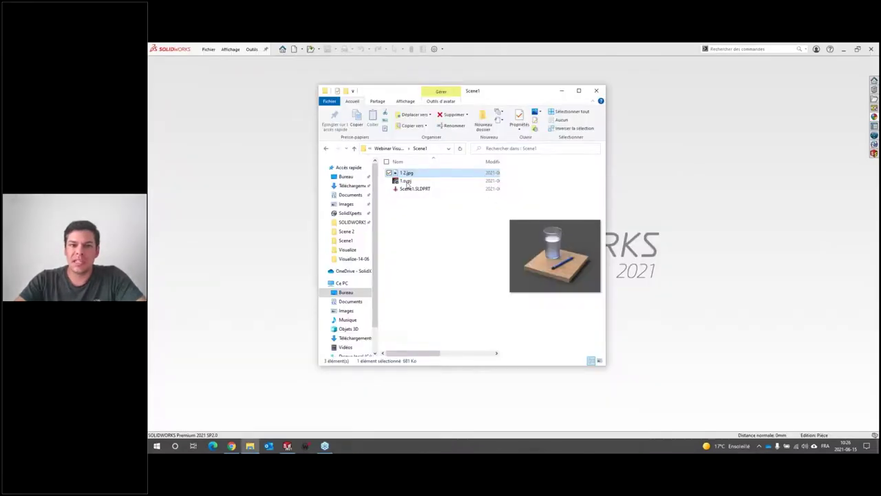
{"action": "left_click", "coordinate": [404, 214]}
{"action": "double_click", "coordinate": [412, 190]}
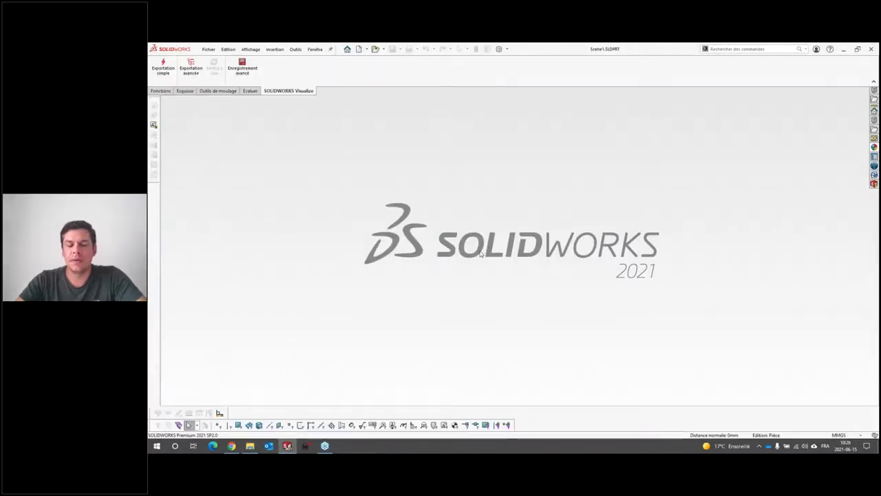
- Examine the cup, pencil and board model from several angles and distances
{"action": "scroll", "coordinate": [587, 275], "scroll_direction": "up", "scroll_amount": 2}
{"action": "middle_click_drag", "start_coordinate": [590, 289], "coordinate": [608, 246]}
{"action": "scroll", "coordinate": [587, 256], "scroll_direction": "down", "scroll_amount": 3}
{"action": "scroll", "coordinate": [587, 256], "scroll_direction": "up", "scroll_amount": 3}
{"action": "scroll", "coordinate": [608, 246], "scroll_direction": "down", "scroll_amount": 3}
{"action": "scroll", "coordinate": [549, 230], "scroll_direction": "up", "scroll_amount": 2}
{"action": "middle_click_drag", "start_coordinate": [548, 230], "coordinate": [555, 230]}
{"action": "scroll", "coordinate": [555, 230], "scroll_direction": "down", "scroll_amount": 3}
{"action": "scroll", "coordinate": [524, 242], "scroll_direction": "up", "scroll_amount": 2}
{"action": "scroll", "coordinate": [527, 238], "scroll_direction": "down", "scroll_amount": 1}
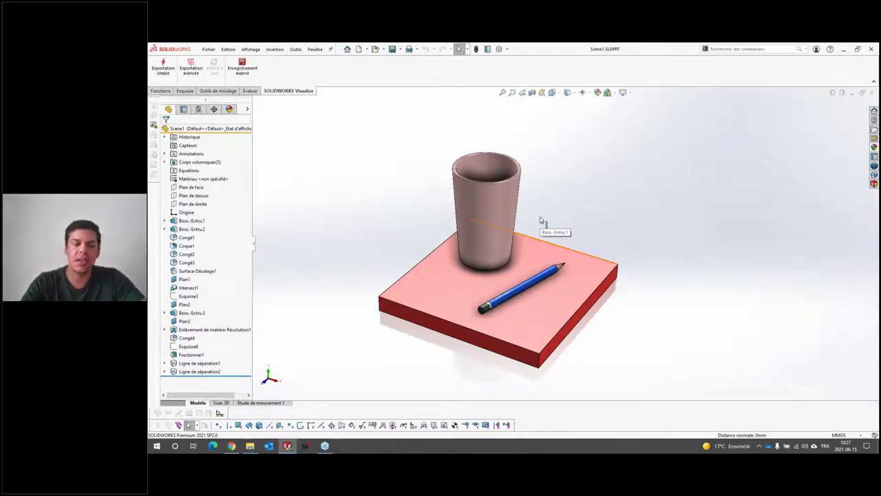
{"action": "middle_click_drag", "start_coordinate": [527, 291], "coordinate": [518, 342]}
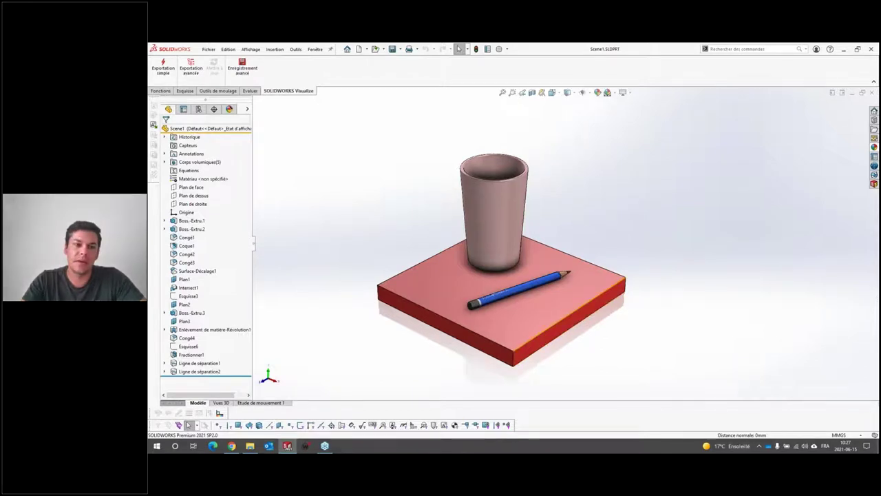
{"action": "scroll", "coordinate": [552, 295], "scroll_direction": "down", "scroll_amount": 1}
{"action": "scroll", "coordinate": [545, 243], "scroll_direction": "up", "scroll_amount": 1}
{"action": "scroll", "coordinate": [483, 168], "scroll_direction": "up", "scroll_amount": 1}
{"action": "scroll", "coordinate": [561, 288], "scroll_direction": "down", "scroll_amount": 2}
{"action": "scroll", "coordinate": [565, 317], "scroll_direction": "up", "scroll_amount": 1}
{"action": "middle_click_drag", "start_coordinate": [551, 295], "coordinate": [573, 293]}
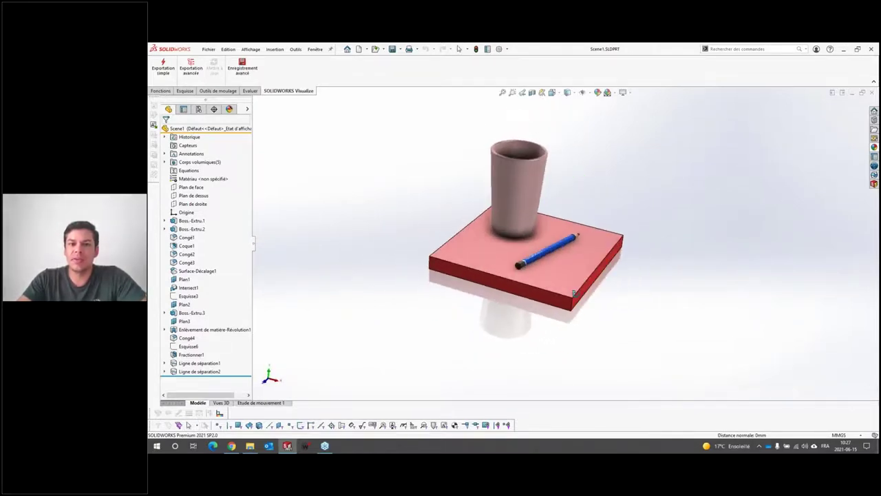
{"action": "scroll", "coordinate": [568, 286], "scroll_direction": "down", "scroll_amount": 3}
{"action": "scroll", "coordinate": [436, 248], "scroll_direction": "down", "scroll_amount": 1}
{"action": "middle_click_drag", "start_coordinate": [495, 280], "coordinate": [474, 242]}
{"action": "left_click", "coordinate": [474, 242]}
{"action": "left_click", "coordinate": [460, 303]}
{"action": "scroll", "coordinate": [556, 313], "scroll_direction": "up", "scroll_amount": 1}
{"action": "mouse_move", "coordinate": [561, 316]}
{"action": "middle_mouse_down"}
{"action": "mouse_move", "coordinate": [569, 365]}
{"action": "mouse_move", "coordinate": [582, 327]}
{"action": "mouse_move", "coordinate": [629, 282]}
{"action": "middle_mouse_up"}
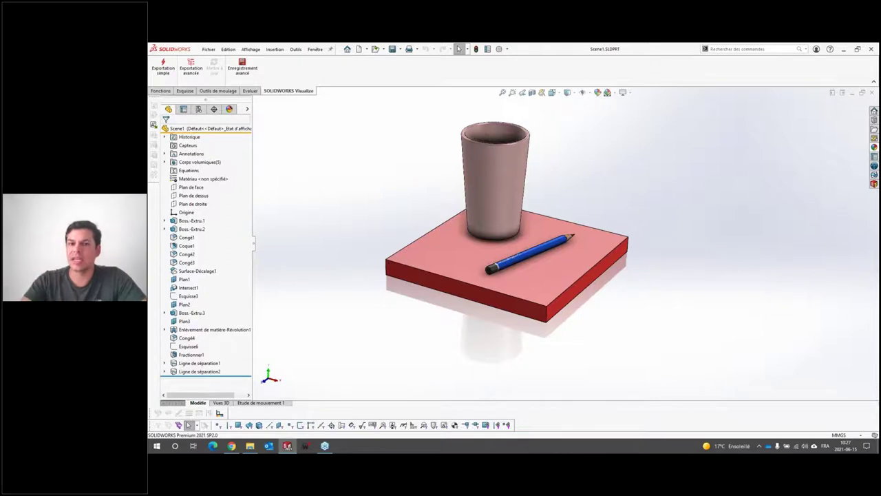
{"action": "mouse_move", "coordinate": [596, 222]}
{"action": "middle_mouse_down"}
{"action": "mouse_move", "coordinate": [560, 200]}
{"action": "mouse_move", "coordinate": [566, 207]}
{"action": "middle_mouse_up"}
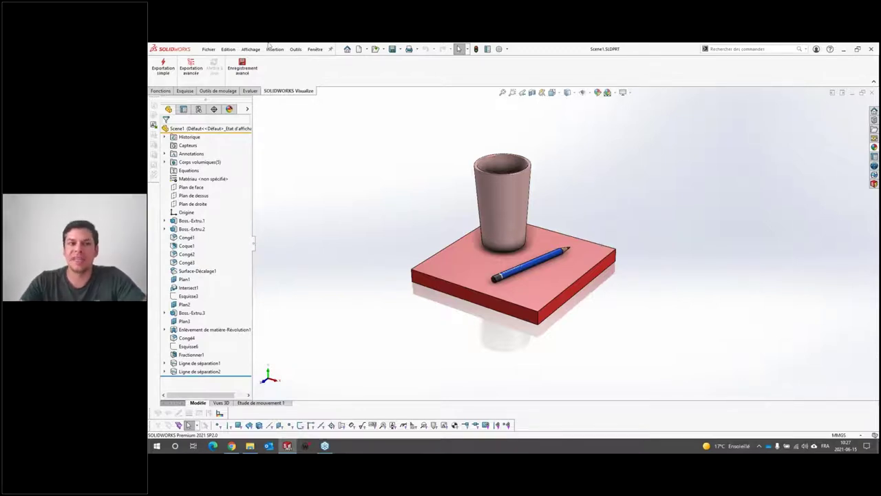
- List the part's solid bodies in the feature tree and inspect the board, pencil and cup they make up
{"action": "left_click", "coordinate": [165, 162]}
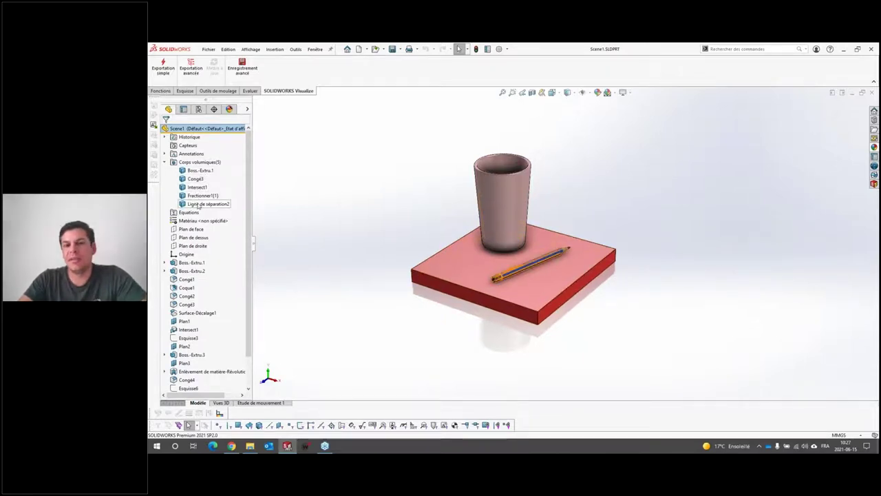
{"action": "scroll", "coordinate": [541, 330], "scroll_direction": "down", "scroll_amount": 5}
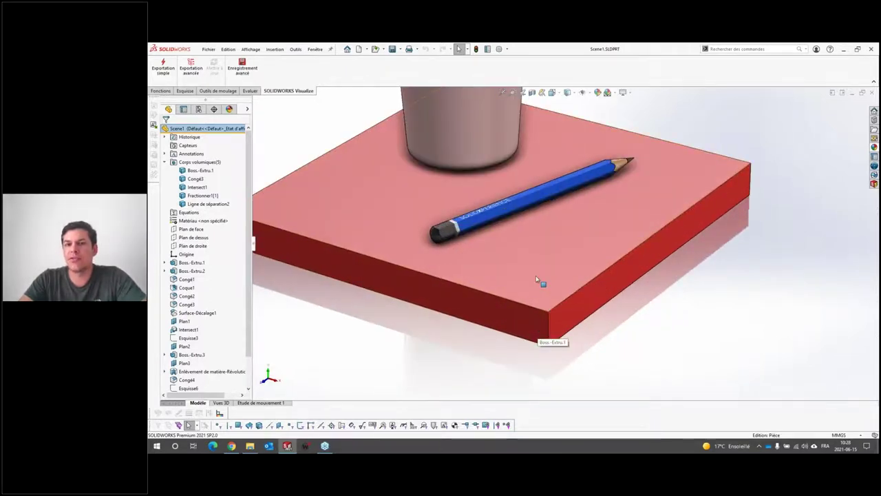
{"action": "scroll", "coordinate": [536, 275], "scroll_direction": "up", "scroll_amount": 5}
{"action": "scroll", "coordinate": [571, 193], "scroll_direction": "down", "scroll_amount": 1}
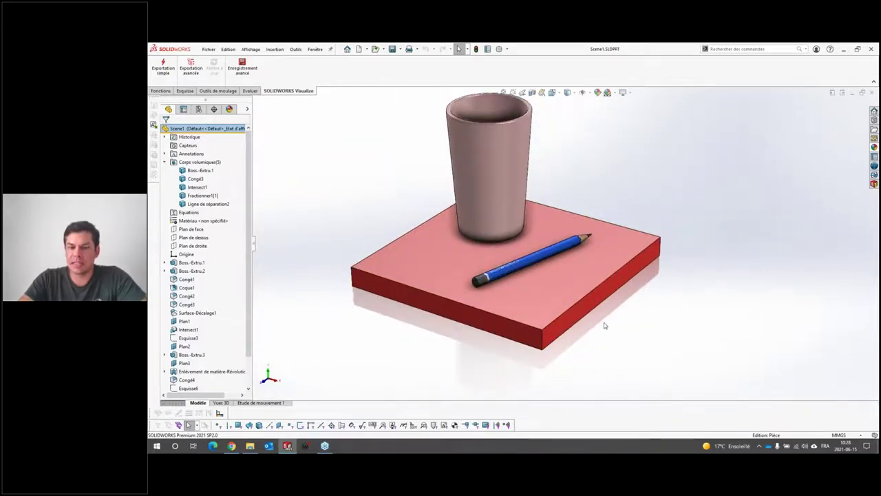
- Examine the SOLIDXPERIENCE lettering on the pencil and the split-line features at the end of the feature tree
{"action": "mouse_move", "coordinate": [571, 301]}
{"action": "middle_mouse_down"}
{"action": "mouse_move", "coordinate": [592, 216]}
{"action": "mouse_move", "coordinate": [606, 315]}
{"action": "mouse_move", "coordinate": [594, 272]}
{"action": "middle_mouse_up"}
{"action": "scroll", "coordinate": [544, 269], "scroll_direction": "down", "scroll_amount": 8}
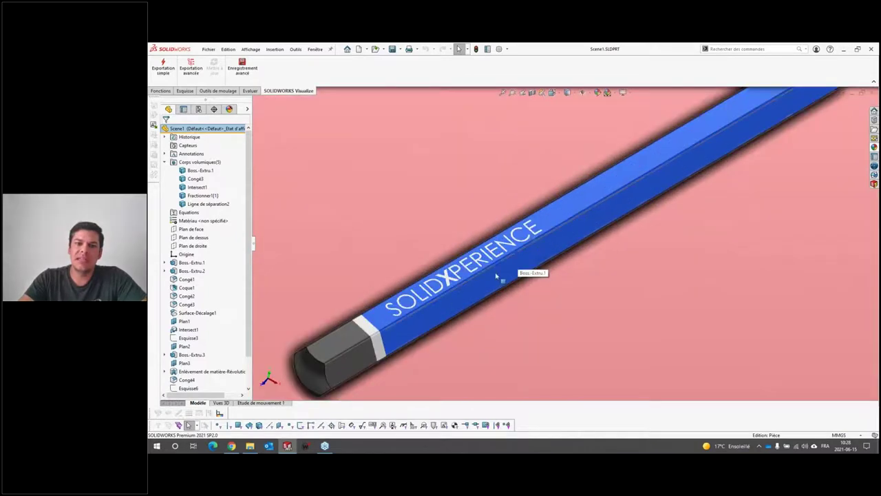
{"action": "scroll", "coordinate": [206, 344], "scroll_direction": "down", "scroll_amount": 2}
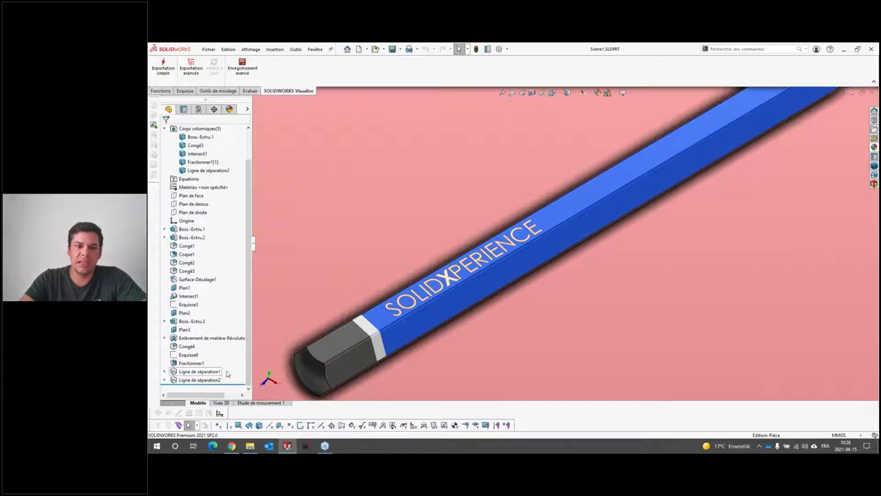
{"action": "scroll", "coordinate": [549, 249], "scroll_direction": "down", "scroll_amount": 5}
{"action": "scroll", "coordinate": [549, 249], "scroll_direction": "up", "scroll_amount": 5}
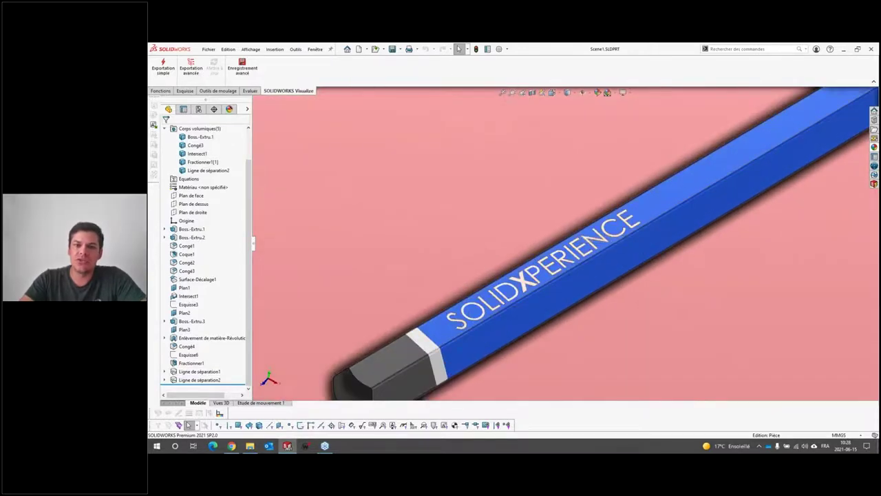
- List the appearances applied in the part and review how they colour the pencil, cup and board
{"action": "left_click", "coordinate": [231, 111]}
{"action": "mouse_move", "coordinate": [176, 159]}
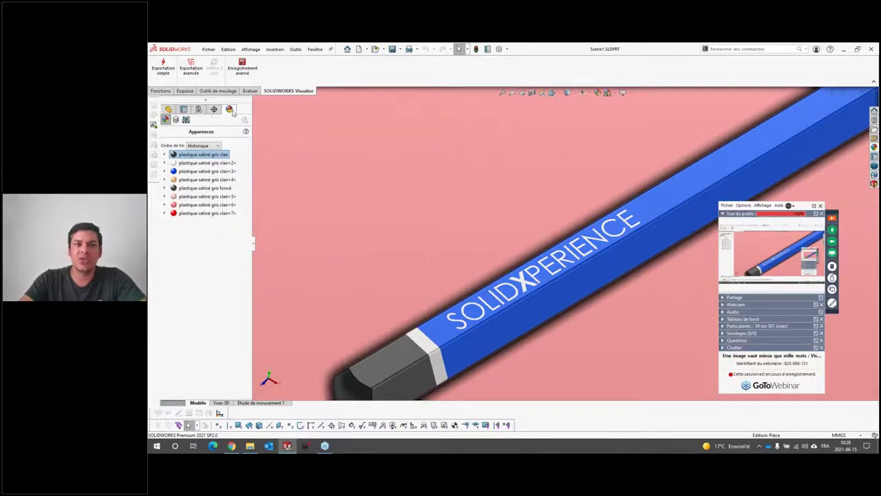
{"action": "scroll", "coordinate": [604, 233], "scroll_direction": "up", "scroll_amount": 8}
{"action": "middle_click_drag", "start_coordinate": [604, 233], "coordinate": [614, 208]}
{"action": "scroll", "coordinate": [614, 207], "scroll_direction": "down", "scroll_amount": 1}
{"action": "scroll", "coordinate": [614, 206], "scroll_direction": "down", "scroll_amount": 1}
{"action": "scroll", "coordinate": [618, 206], "scroll_direction": "up", "scroll_amount": 3}
{"action": "scroll", "coordinate": [621, 206], "scroll_direction": "down", "scroll_amount": 2}
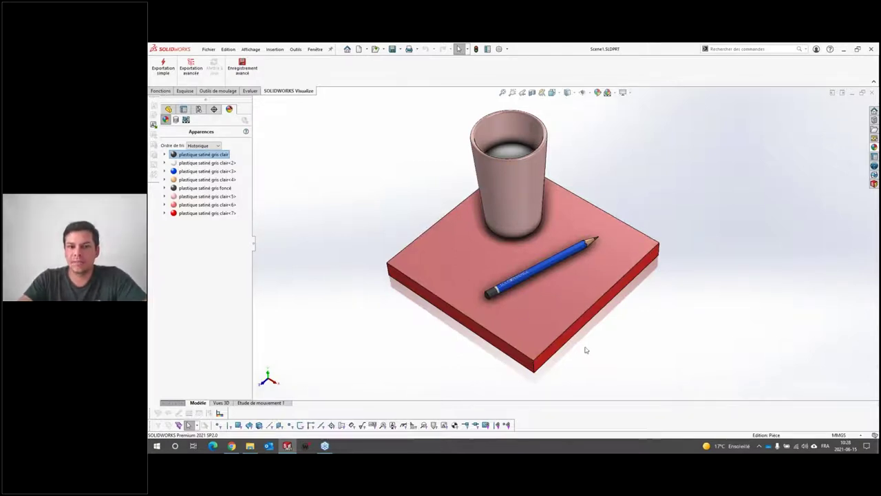
- Send the part to SOLIDWORKS Visualize with a simple export and reframe the model in the render view
{"action": "left_click", "coordinate": [359, 165]}
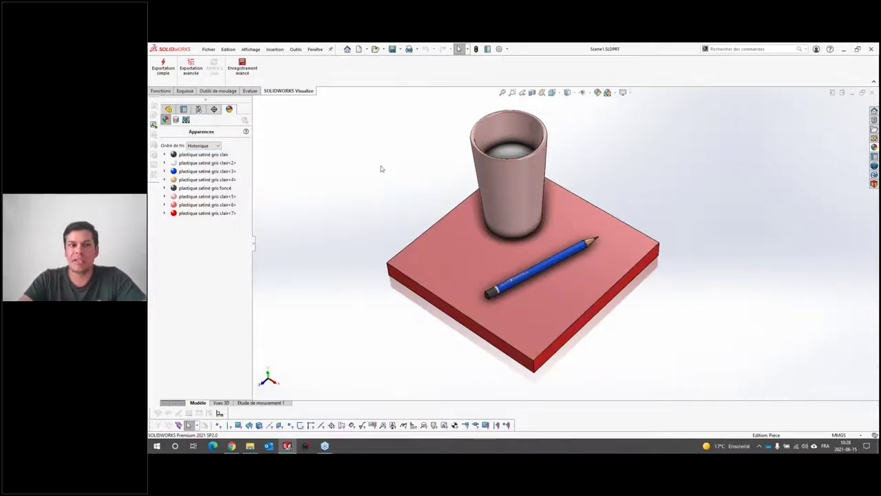
{"action": "left_click", "coordinate": [165, 72]}
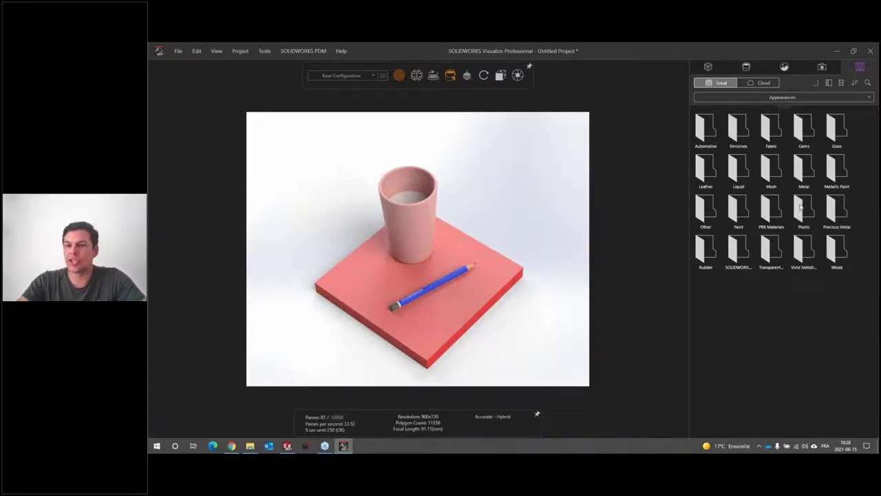
{"action": "left_click", "coordinate": [804, 283]}
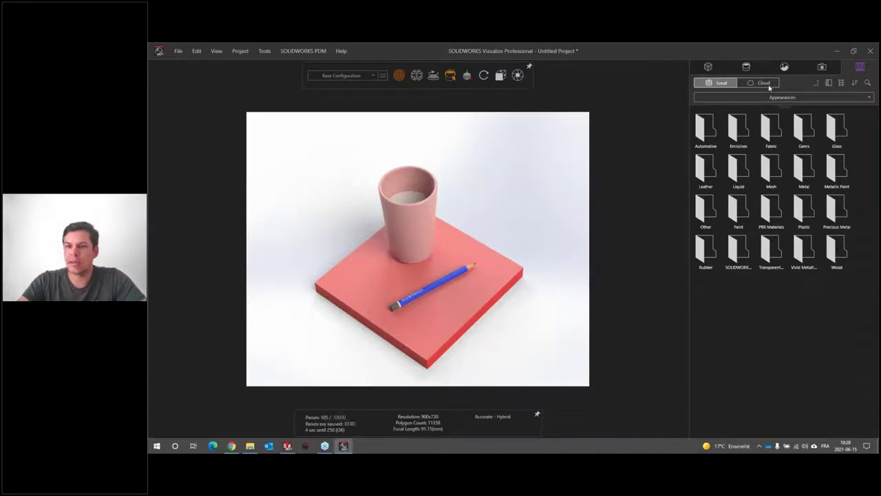
{"action": "mouse_move", "coordinate": [471, 325]}
{"action": "left_mouse_down"}
{"action": "mouse_move", "coordinate": [433, 288]}
{"action": "mouse_move", "coordinate": [357, 247]}
{"action": "left_mouse_up"}
- Rename the appearance on the board's top face Plywoodtop and set its type to PBR Material
{"action": "left_click", "coordinate": [747, 67]}
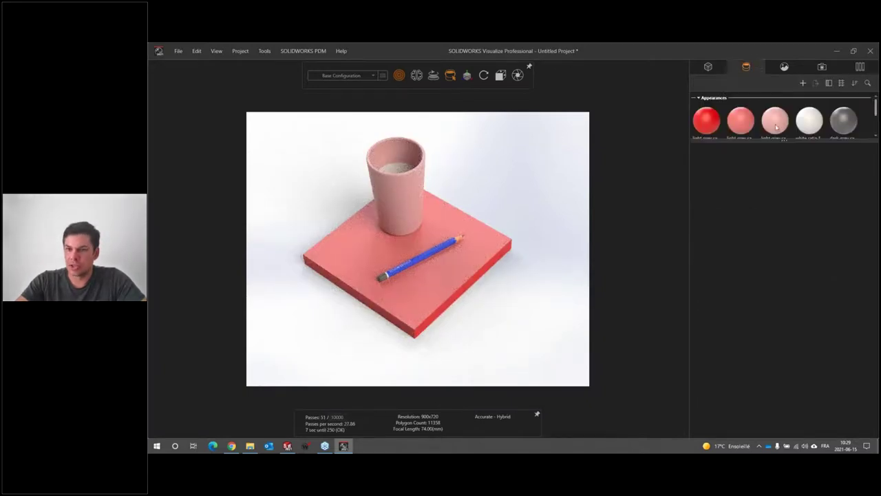
{"action": "left_click_drag", "start_coordinate": [787, 214], "coordinate": [786, 215]}
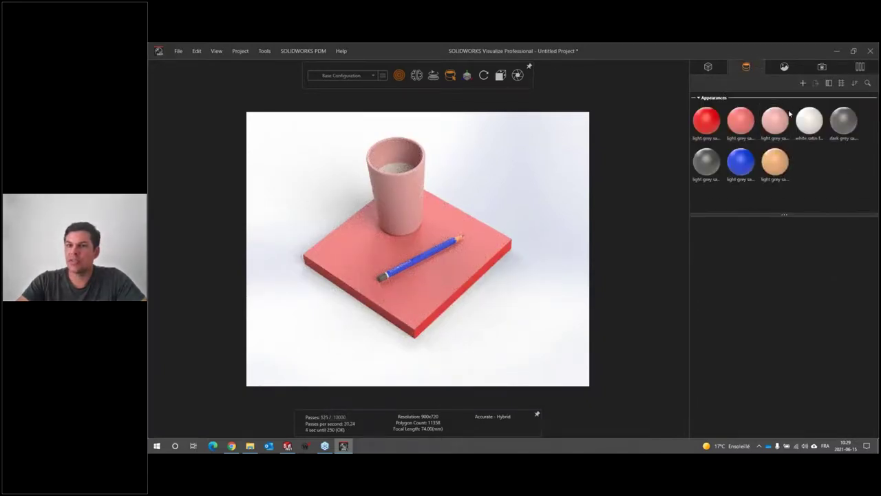
{"action": "left_click", "coordinate": [742, 123]}
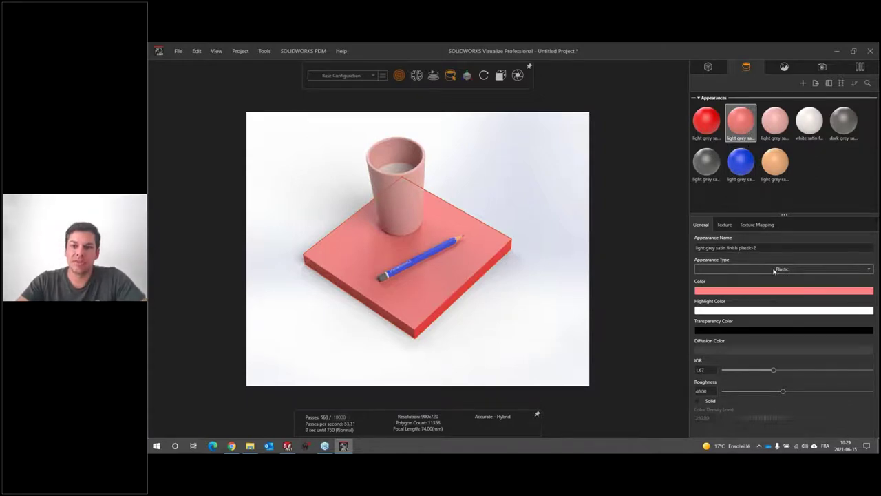
{"action": "left_click", "coordinate": [730, 248]}
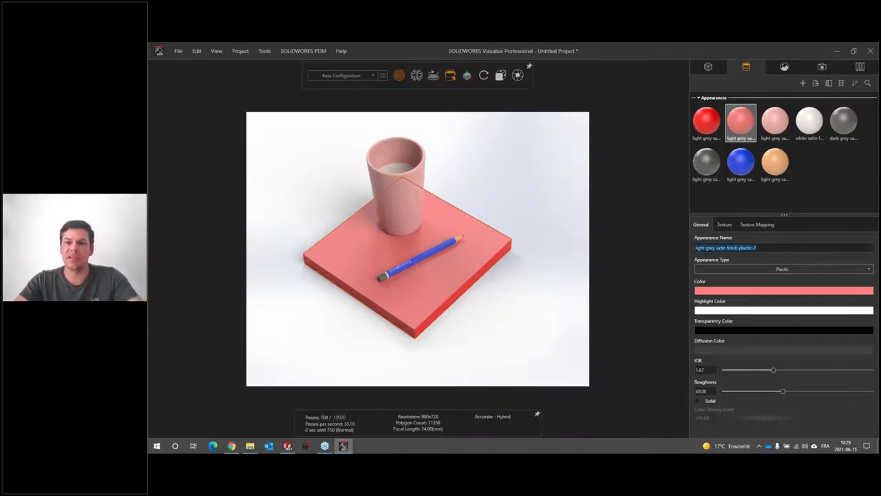
{"action": "type", "text": "Py"}
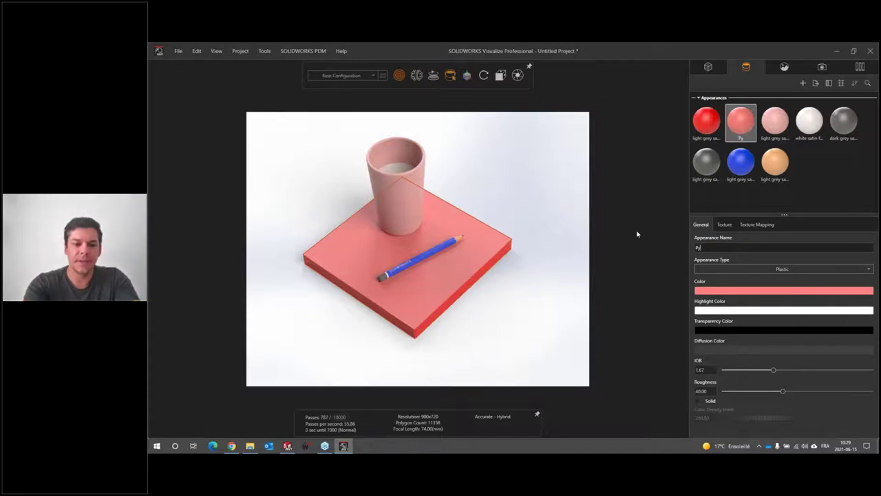
{"action": "type", "text": "oodtop"}
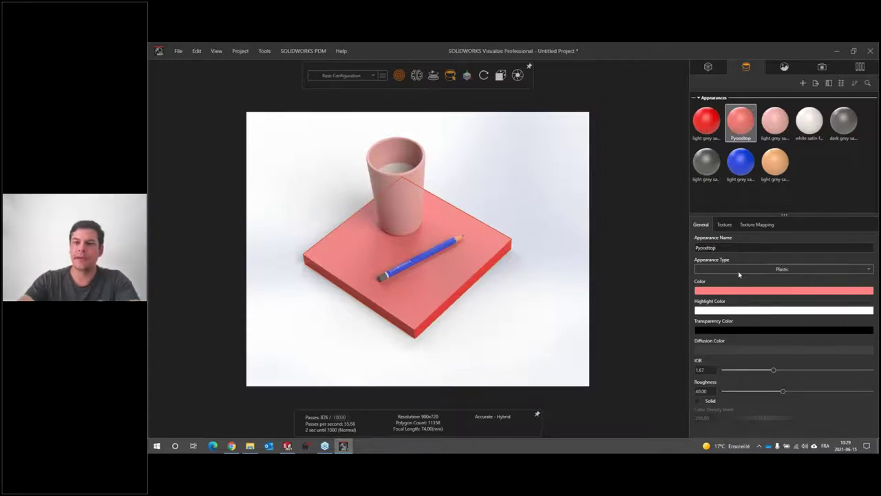
{"action": "type", "text": "l"}
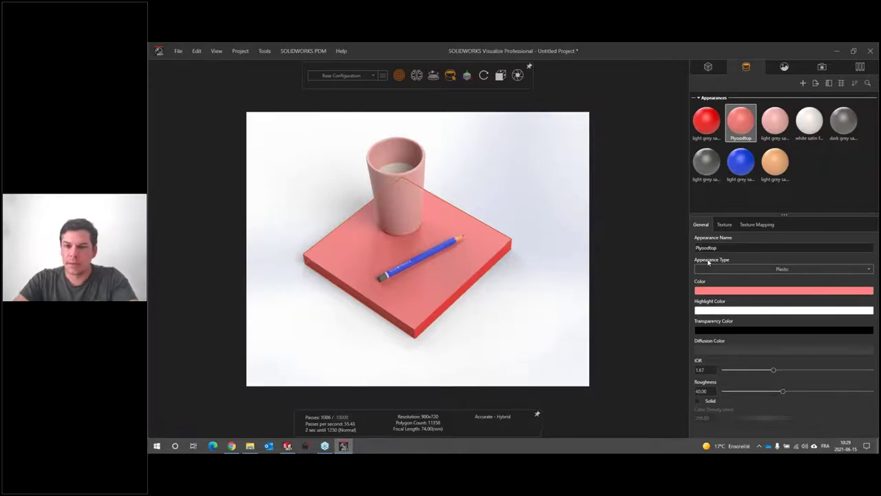
{"action": "type", "text": "w"}
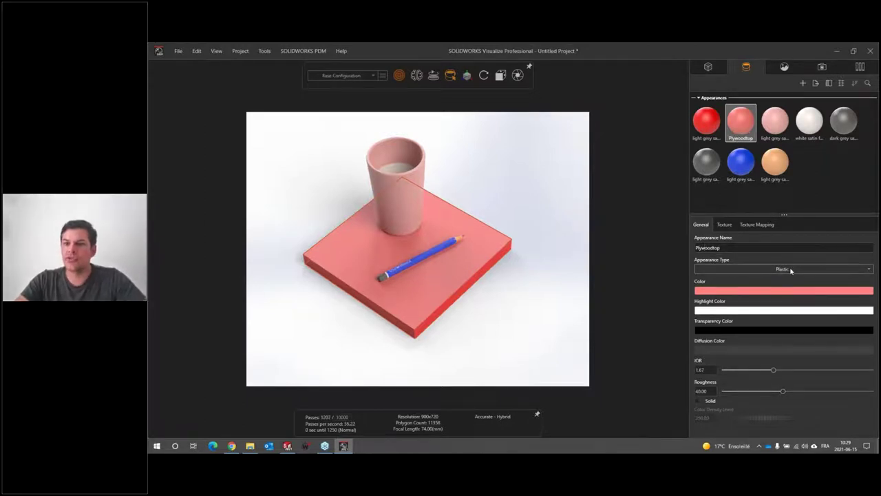
{"action": "left_click", "coordinate": [790, 270]}
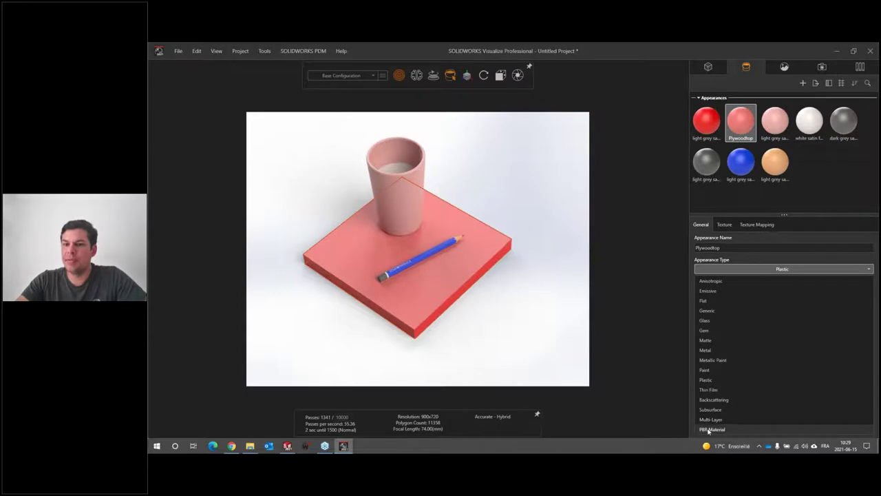
{"action": "left_click", "coordinate": [708, 430]}
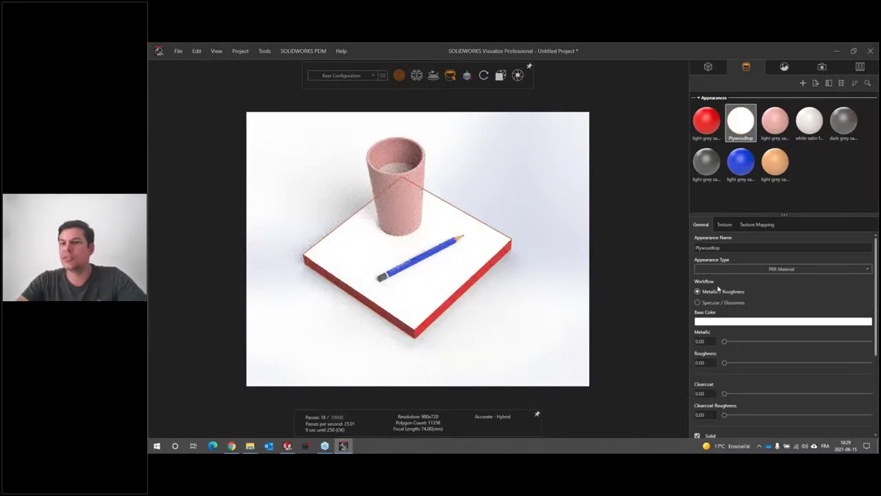
- Load plywood_diff_8k.jpg from the Webinar Visualize Textures folder as Plywoodtop's color texture, without auto-loading the additional textures
{"action": "left_click", "coordinate": [724, 224]}
{"action": "left_click", "coordinate": [719, 272]}
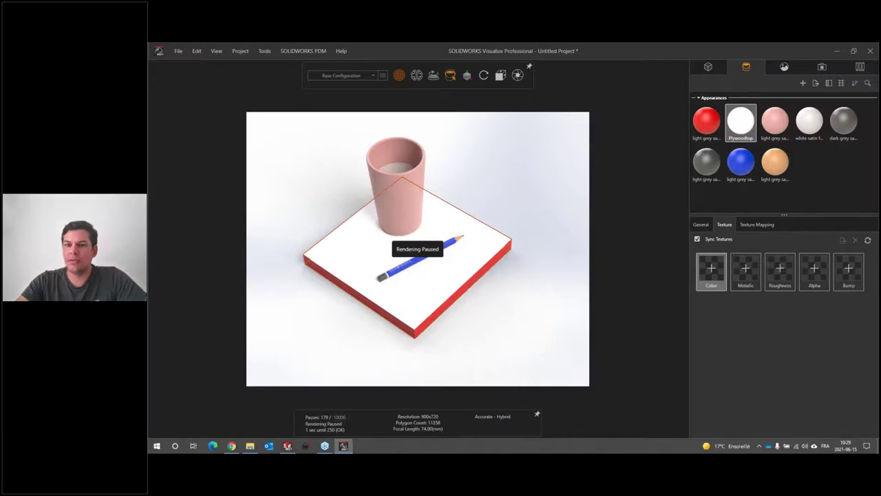
{"action": "left_click", "coordinate": [181, 103]}
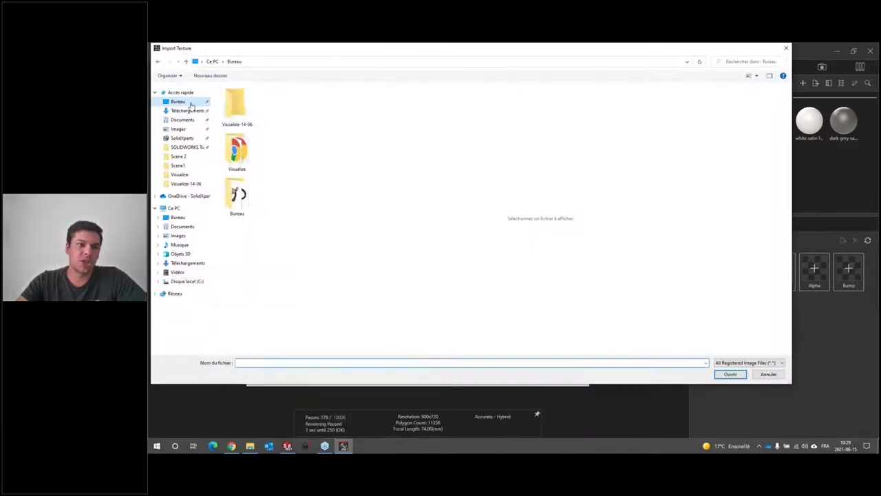
{"action": "double_click", "coordinate": [243, 160]}
{"action": "double_click", "coordinate": [242, 97]}
{"action": "double_click", "coordinate": [242, 154]}
{"action": "left_click", "coordinate": [245, 155]}
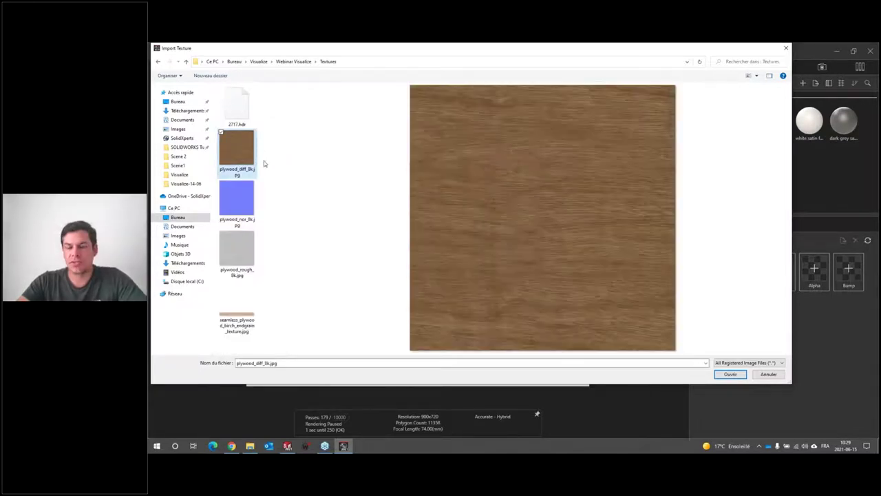
{"action": "left_click", "coordinate": [796, 396]}
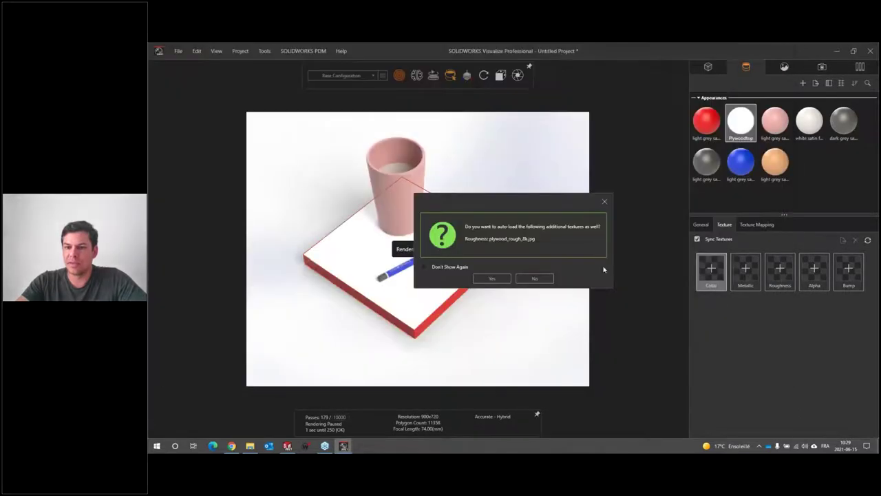
{"action": "left_click", "coordinate": [534, 278]}
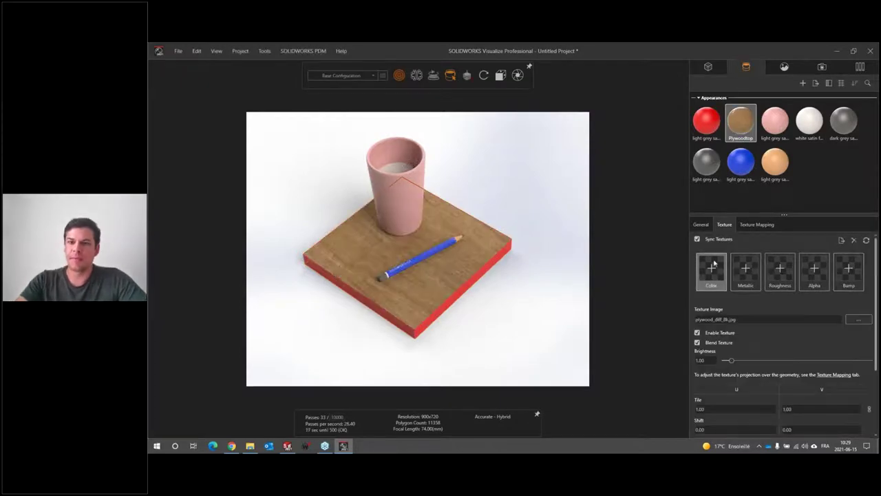
- Load plywood_rough_8k.jpg as the roughness texture of the Plywoodtop appearance
{"action": "left_click_drag", "start_coordinate": [462, 329], "coordinate": [531, 292]}
{"action": "mouse_move", "coordinate": [531, 291]}
{"action": "middle_mouse_down"}
{"action": "mouse_move", "coordinate": [498, 319]}
{"action": "mouse_move", "coordinate": [444, 301]}
{"action": "middle_mouse_up"}
{"action": "scroll", "coordinate": [496, 320], "scroll_direction": "up", "scroll_amount": 5}
{"action": "left_click_drag", "start_coordinate": [445, 302], "coordinate": [413, 276]}
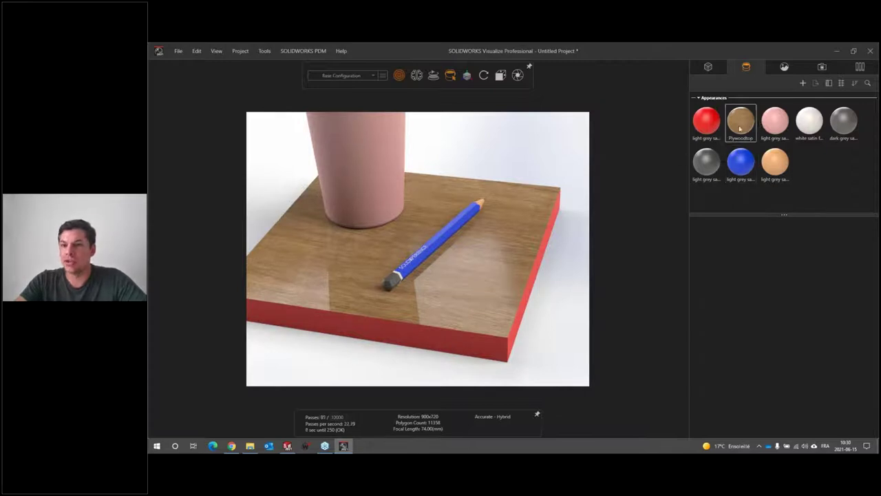
{"action": "left_click", "coordinate": [788, 277]}
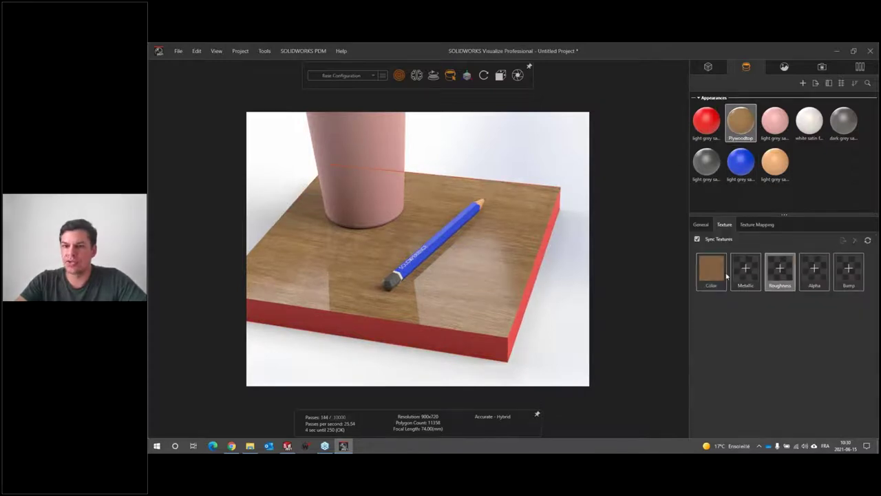
{"action": "left_click", "coordinate": [780, 269]}
{"action": "left_click", "coordinate": [244, 259]}
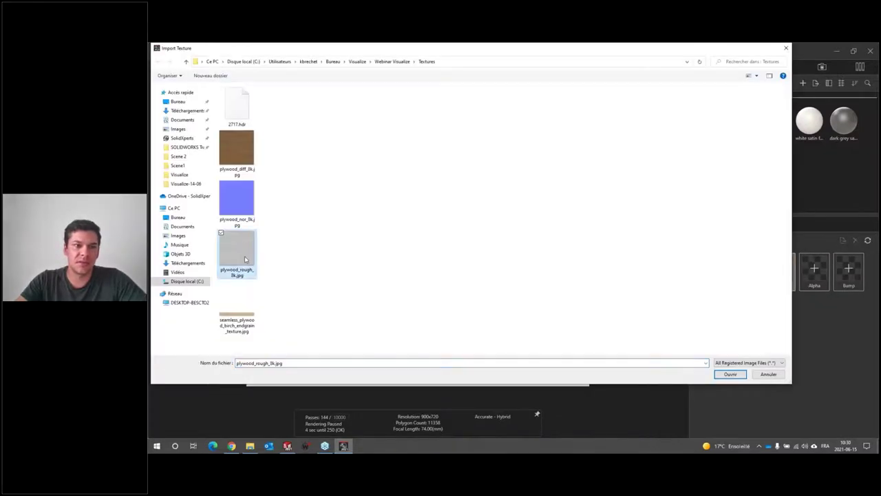
{"action": "left_click", "coordinate": [728, 374]}
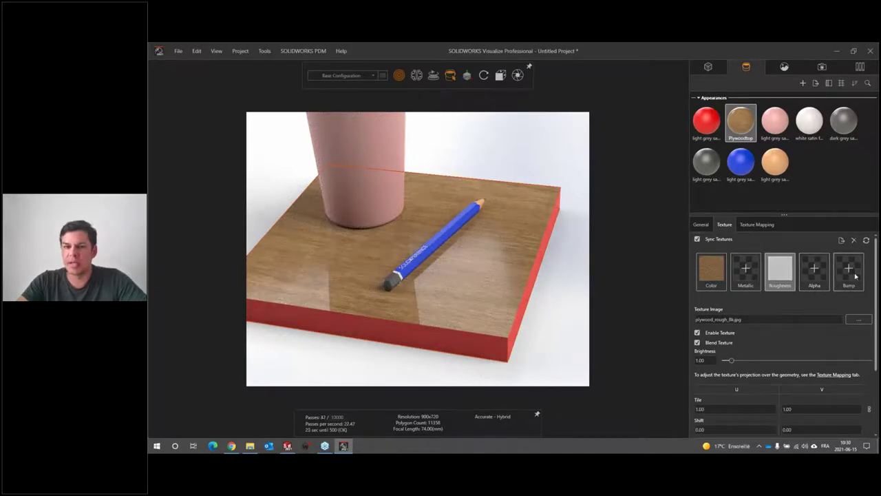
- Load plywood_nor_8k.jpg as Plywoodtop's bump texture and set its type to Displacement
{"action": "left_click", "coordinate": [852, 274]}
{"action": "left_click", "coordinate": [248, 201]}
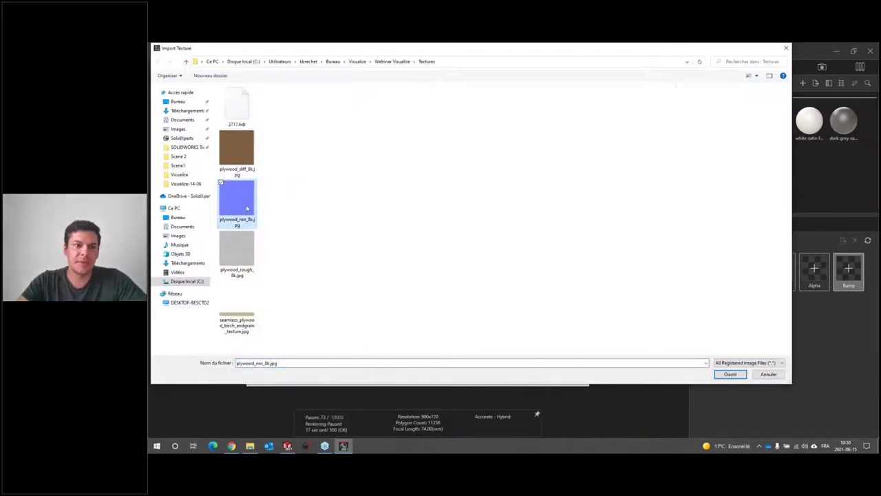
{"action": "left_click", "coordinate": [729, 374]}
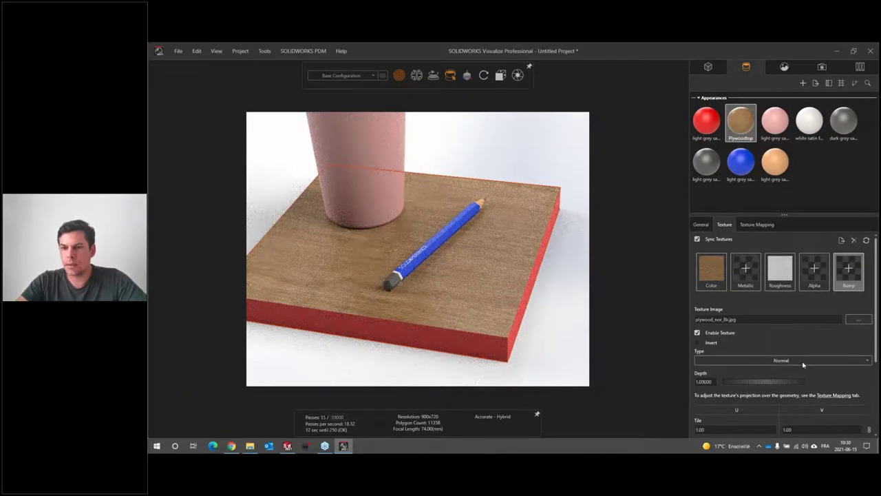
{"action": "left_click", "coordinate": [780, 361]}
{"action": "left_click", "coordinate": [706, 392]}
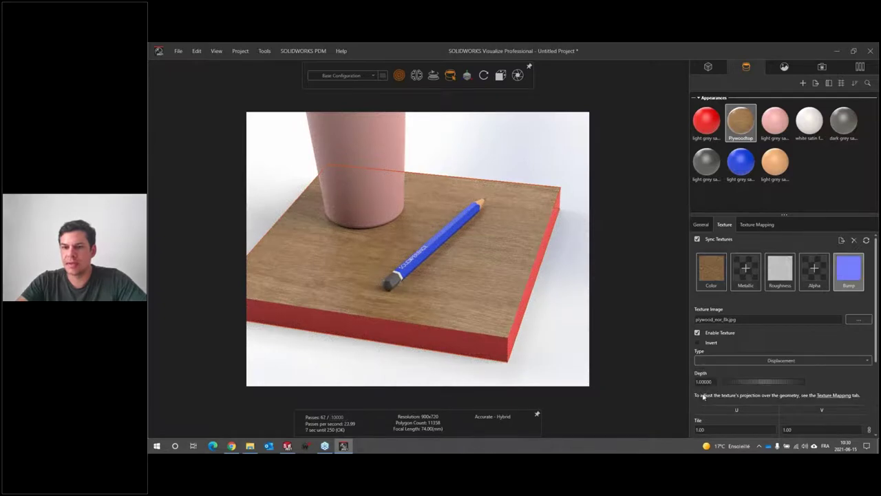
{"action": "left_click", "coordinate": [705, 381]}
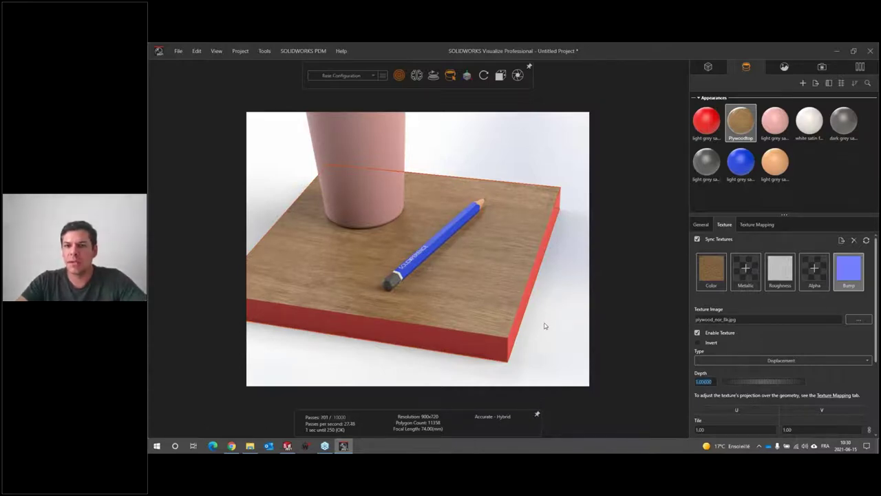
- Invert the bump texture of the Plywoodtop appearance and return to its general settings
{"action": "left_click_drag", "start_coordinate": [479, 336], "coordinate": [472, 248]}
{"action": "scroll", "coordinate": [473, 249], "scroll_direction": "up", "scroll_amount": 2}
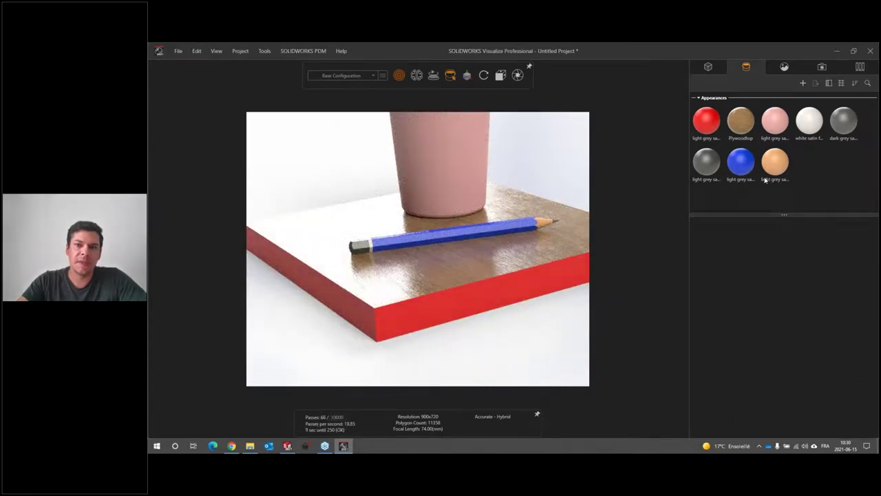
{"action": "left_click", "coordinate": [743, 124]}
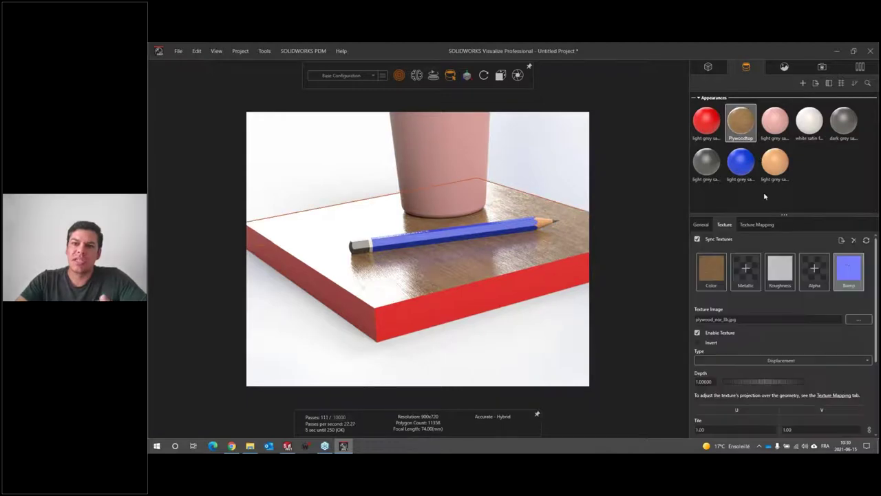
{"action": "left_click", "coordinate": [698, 343]}
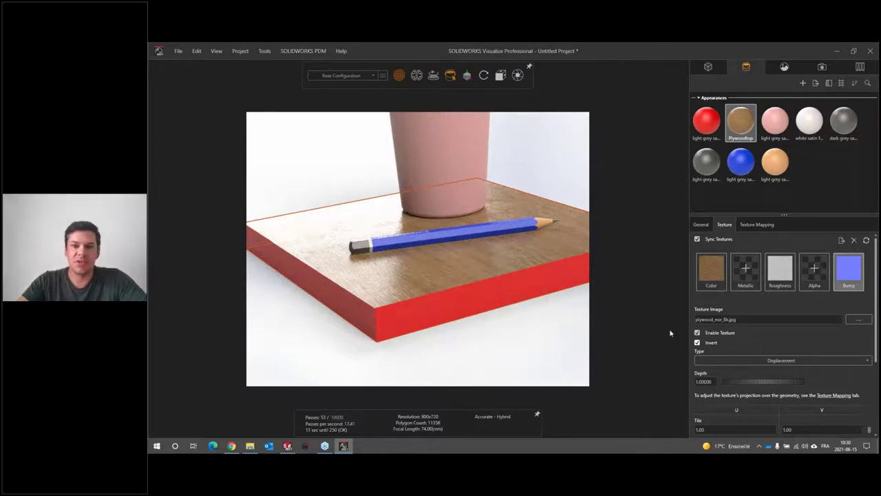
{"action": "left_click", "coordinate": [700, 225]}
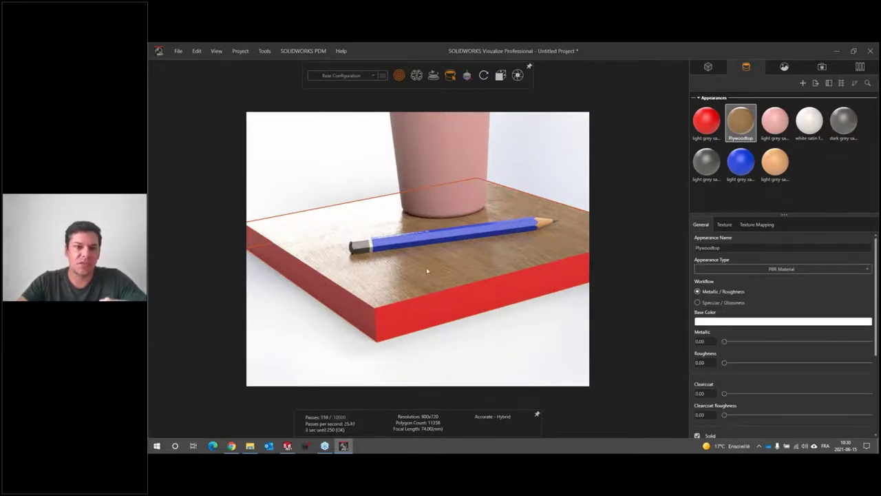
- Try roughness values of 0.5 and 0.8 on the Plywoodtop appearance
{"action": "left_click", "coordinate": [701, 362]}
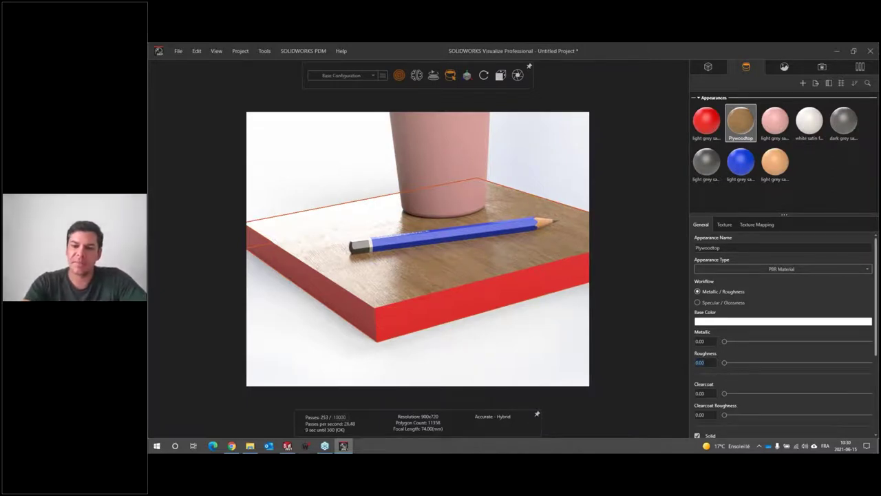
{"action": "type", "text": ".5"}
{"action": "key", "text": "Return"}
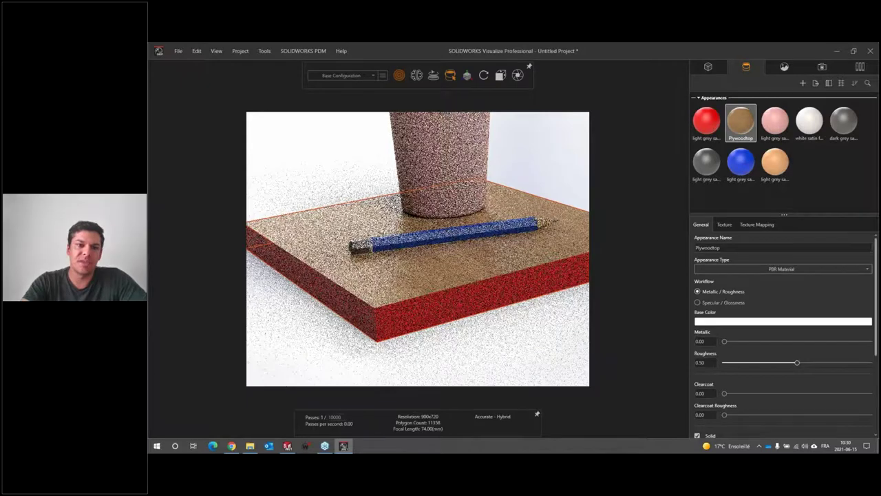
{"action": "left_click", "coordinate": [701, 363]}
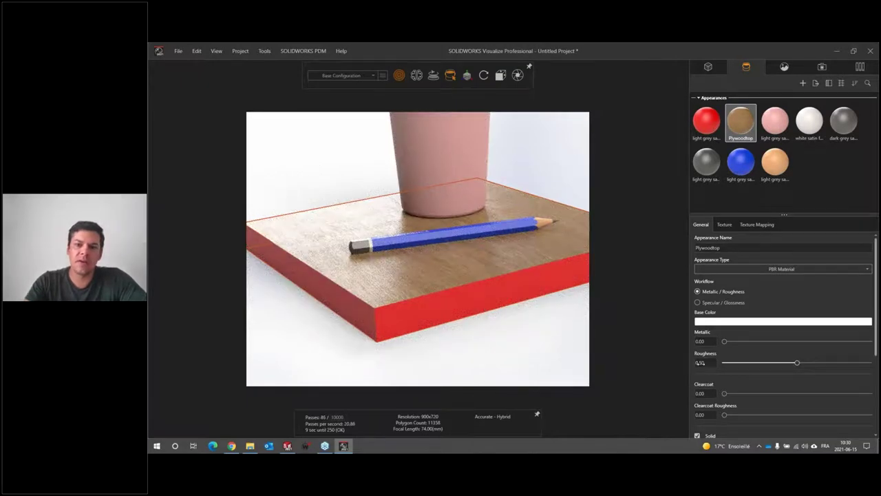
{"action": "type", "text": ".8"}
{"action": "key", "text": "Return"}
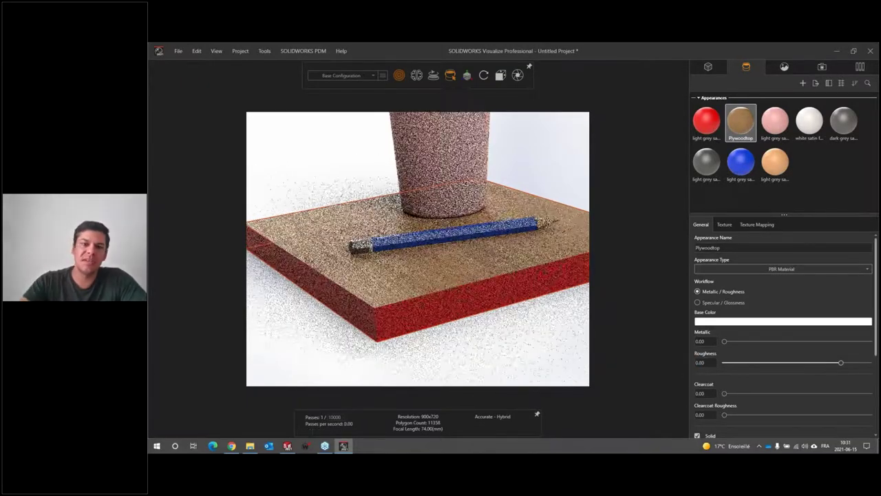
- Set the roughness of the Plywoodtop appearance to 1 and review the textured board from farther away
{"action": "left_click", "coordinate": [711, 362]}
{"action": "type", "text": "1"}
{"action": "key", "text": "Return"}
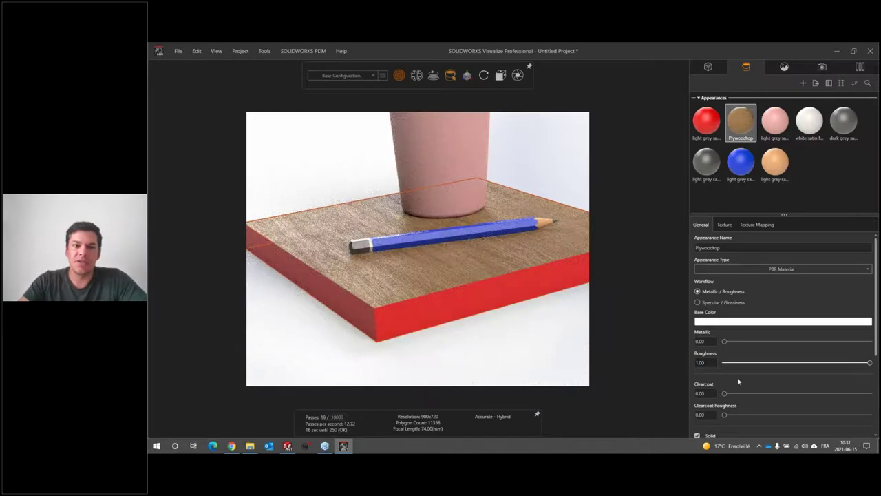
{"action": "left_click", "coordinate": [724, 225]}
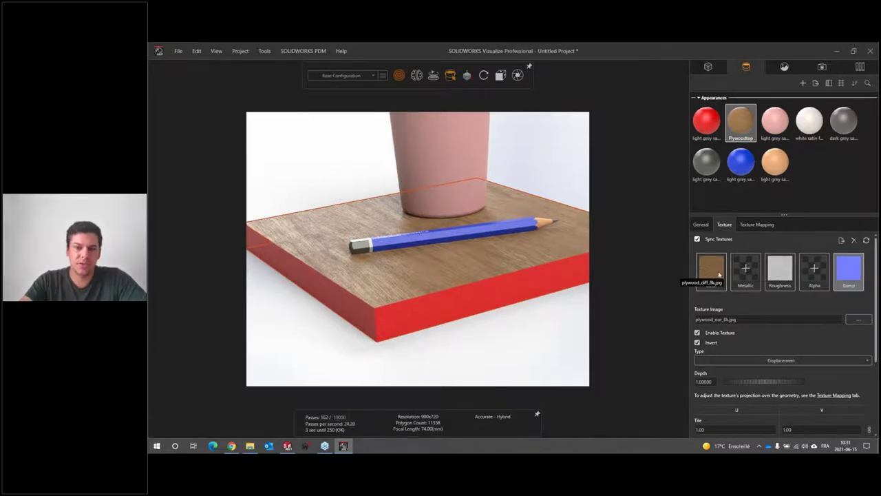
{"action": "scroll", "coordinate": [477, 333], "scroll_direction": "down", "scroll_amount": 3}
{"action": "left_click_drag", "start_coordinate": [390, 319], "coordinate": [394, 228]}
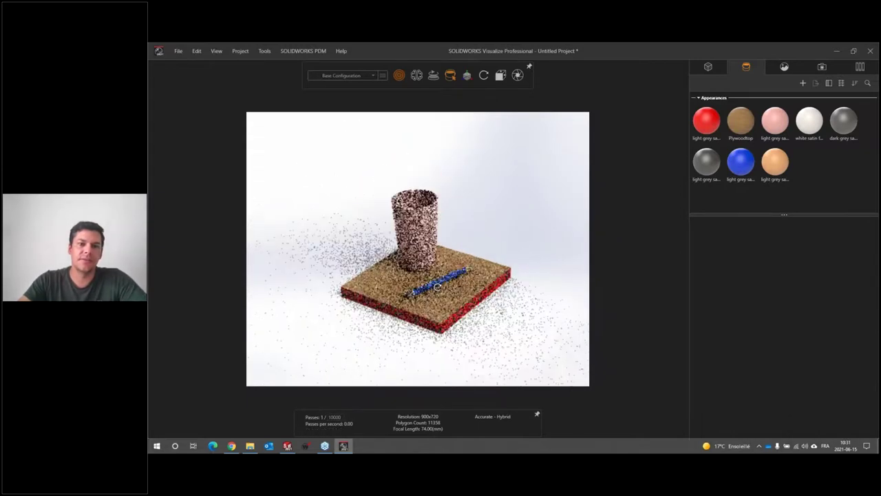
- Apply the Frosted Glass appearance from the local library's Glass folder to the cup
{"action": "left_click", "coordinate": [860, 67]}
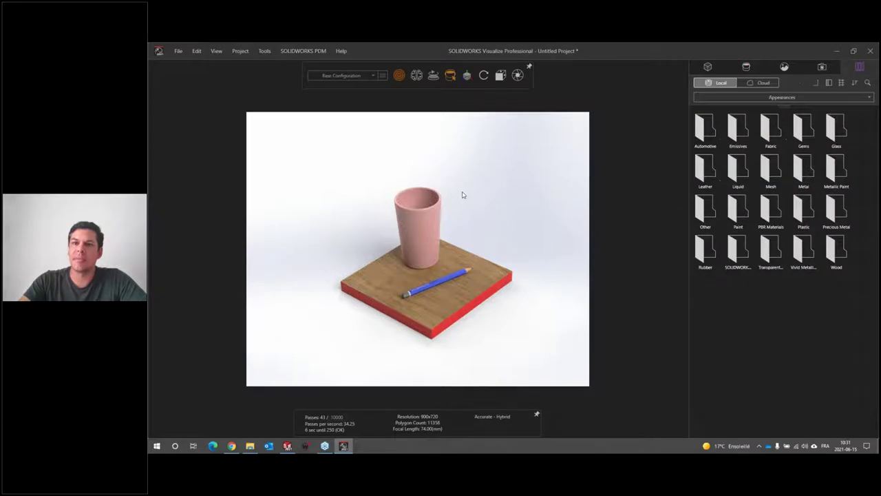
{"action": "double_click", "coordinate": [836, 133]}
{"action": "left_click_drag", "start_coordinate": [735, 134], "coordinate": [438, 203]}
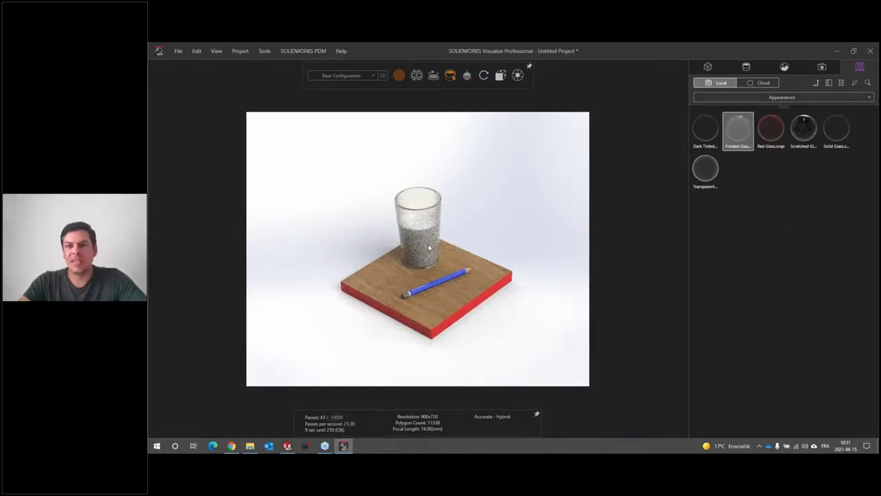
- Close the Visualize project without saving it, and close the Scene1 part in SOLIDWORKS
{"action": "left_click", "coordinate": [871, 51]}
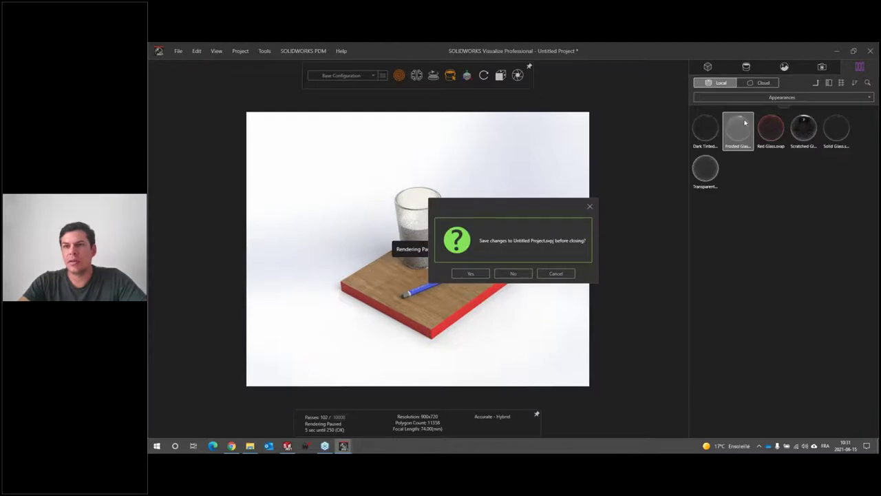
{"action": "left_click", "coordinate": [518, 275]}
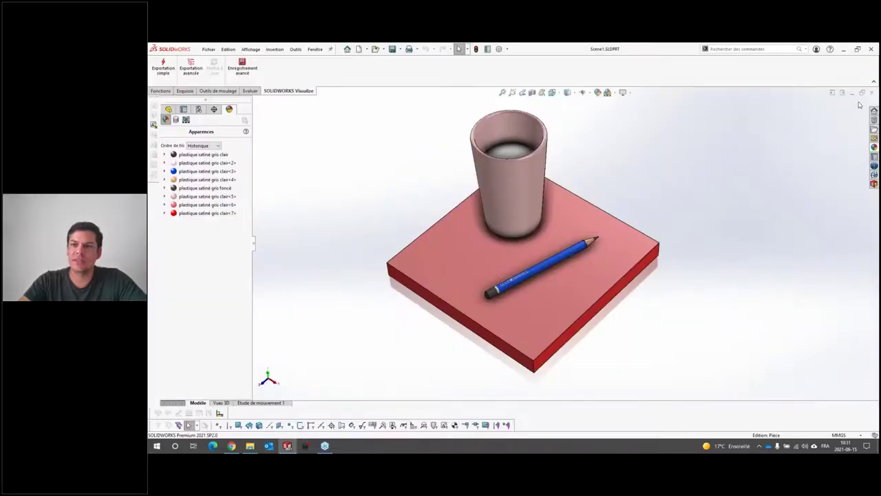
{"action": "left_click", "coordinate": [872, 92]}
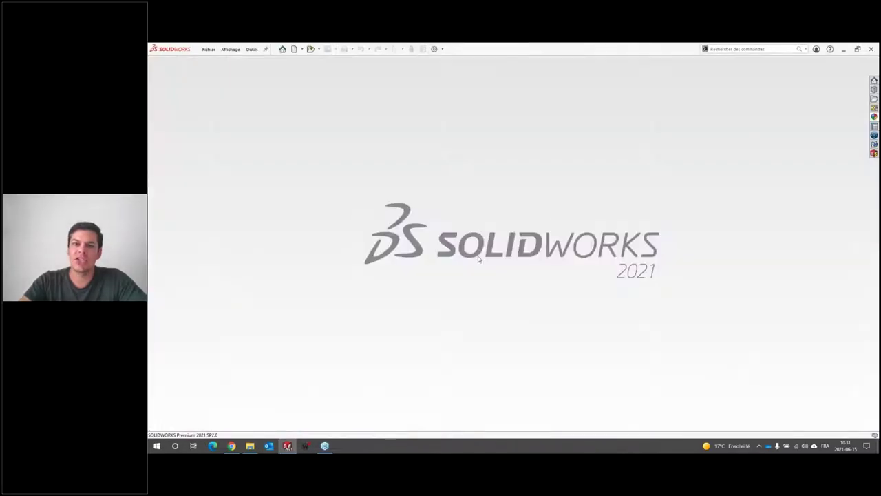
- Open Scene2.SLDPRT in SOLIDWORKS from the Scene 2 folder of Webinar Visualize
{"action": "left_click", "coordinate": [288, 447]}
{"action": "left_click", "coordinate": [408, 148]}
{"action": "double_click", "coordinate": [408, 212]}
{"action": "double_click", "coordinate": [414, 181]}
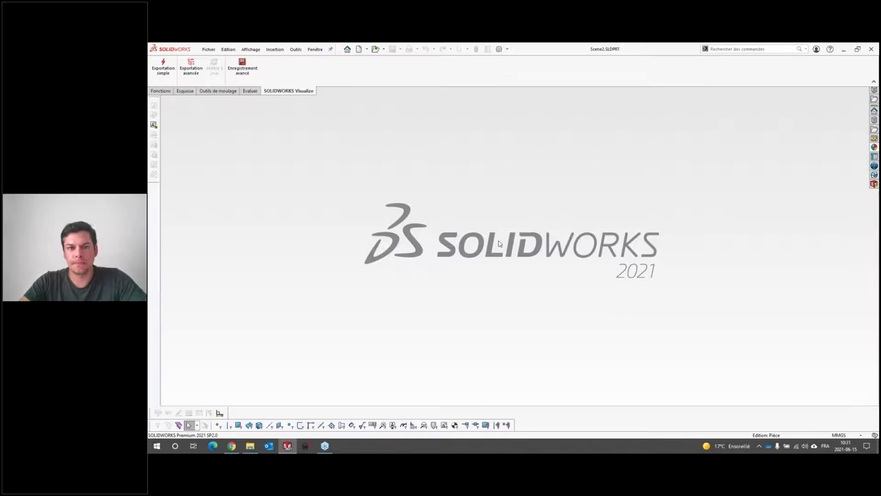
- Examine the Scene2 model, including the standing panel and the plywood grain on the board's textured side faces
{"action": "scroll", "coordinate": [566, 242], "scroll_direction": "up", "scroll_amount": 3}
{"action": "middle_click_drag", "start_coordinate": [574, 241], "coordinate": [567, 256]}
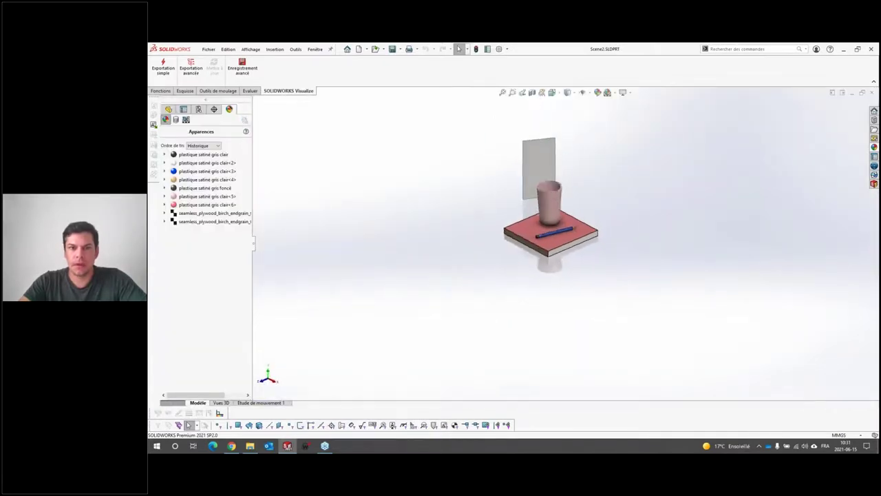
{"action": "scroll", "coordinate": [566, 198], "scroll_direction": "down", "scroll_amount": 3}
{"action": "middle_click_drag", "start_coordinate": [566, 198], "coordinate": [536, 168]}
{"action": "scroll", "coordinate": [536, 167], "scroll_direction": "down", "scroll_amount": 1}
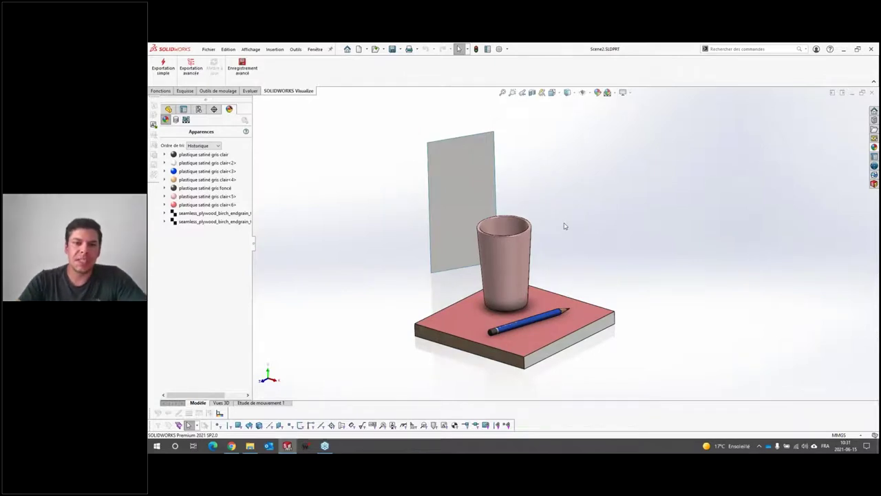
{"action": "scroll", "coordinate": [466, 360], "scroll_direction": "down", "scroll_amount": 10}
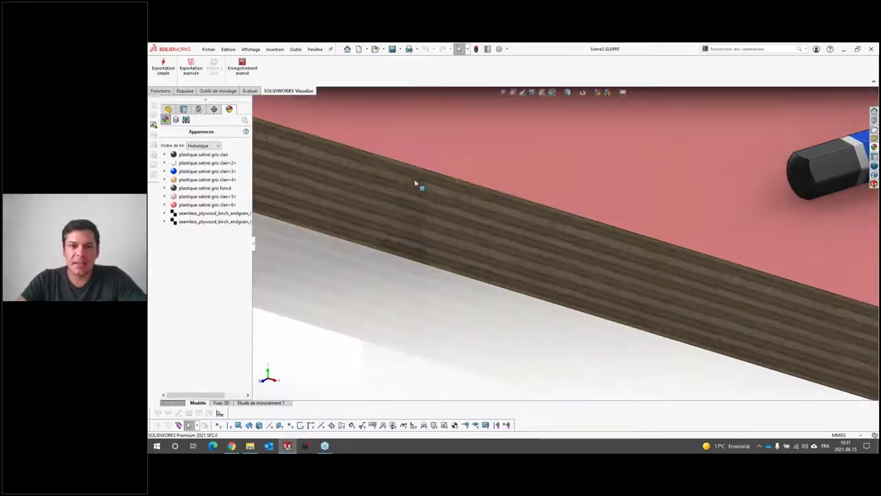
{"action": "scroll", "coordinate": [471, 260], "scroll_direction": "up", "scroll_amount": 5}
{"action": "mouse_move", "coordinate": [492, 231]}
{"action": "middle_mouse_down"}
{"action": "mouse_move", "coordinate": [470, 241]}
{"action": "mouse_move", "coordinate": [555, 238]}
{"action": "mouse_move", "coordinate": [496, 211]}
{"action": "mouse_move", "coordinate": [622, 263]}
{"action": "middle_mouse_up"}
{"action": "scroll", "coordinate": [616, 261], "scroll_direction": "up", "scroll_amount": 7}
{"action": "scroll", "coordinate": [589, 255], "scroll_direction": "down", "scroll_amount": 4}
- Apply the seamless_plywood_birch_endgrain_texture.jpg image from the Textures folder to the board's untextured side face
{"action": "left_click", "coordinate": [250, 446]}
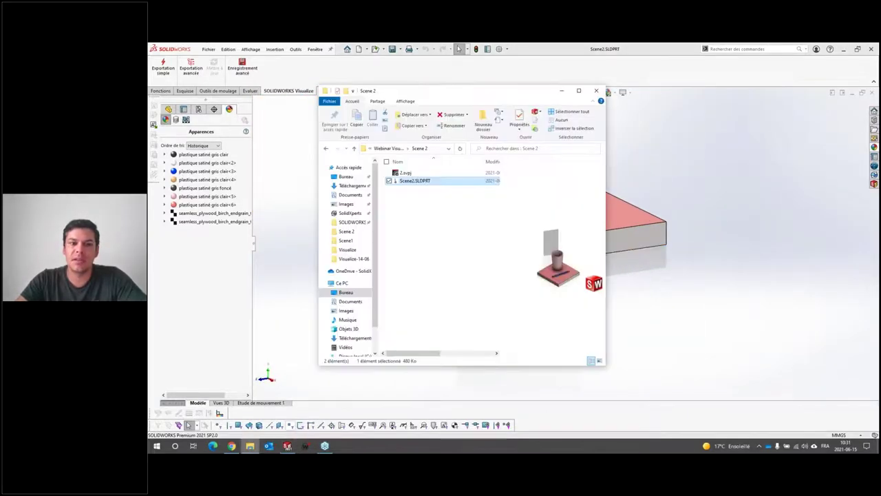
{"action": "left_click", "coordinate": [389, 148]}
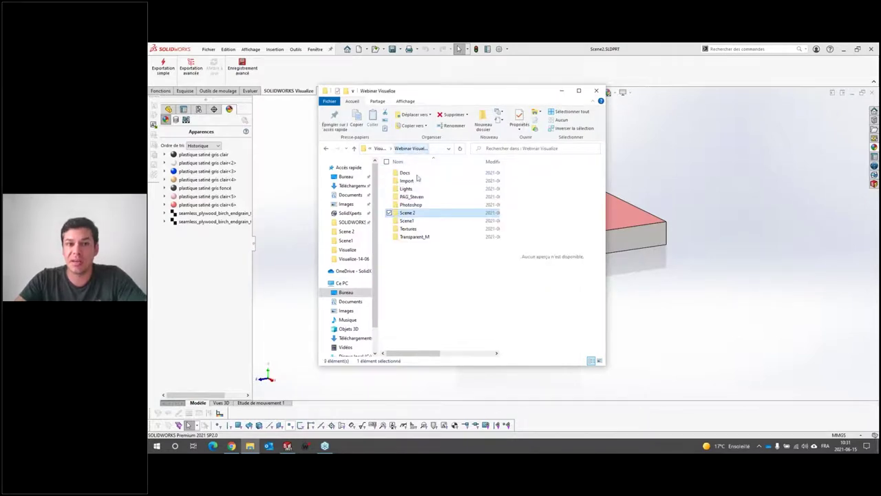
{"action": "left_click", "coordinate": [410, 231]}
{"action": "double_click", "coordinate": [410, 231]}
{"action": "left_click_drag", "start_coordinate": [397, 92], "coordinate": [274, 91]}
{"action": "left_click_drag", "start_coordinate": [334, 271], "coordinate": [541, 254]}
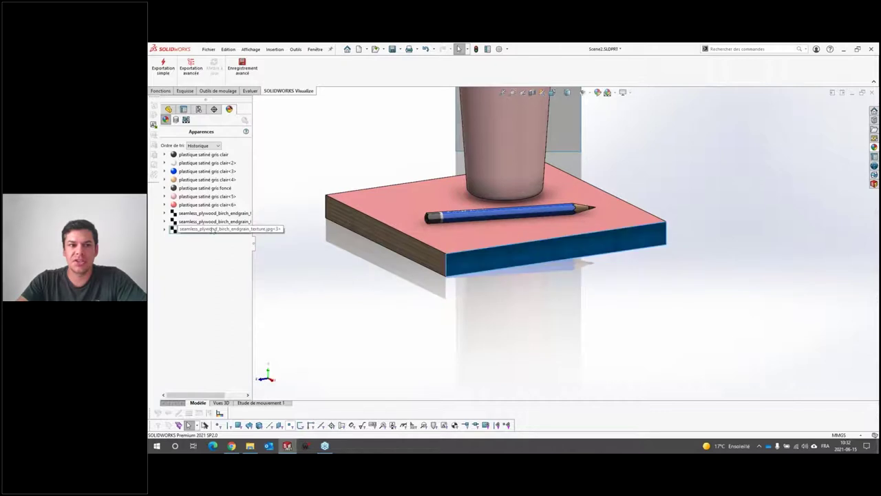
- Edit the new plywood edge texture's mapping to project on the YZ plane and reset its scale
{"action": "right_click", "coordinate": [210, 230]}
{"action": "left_click", "coordinate": [228, 247]}
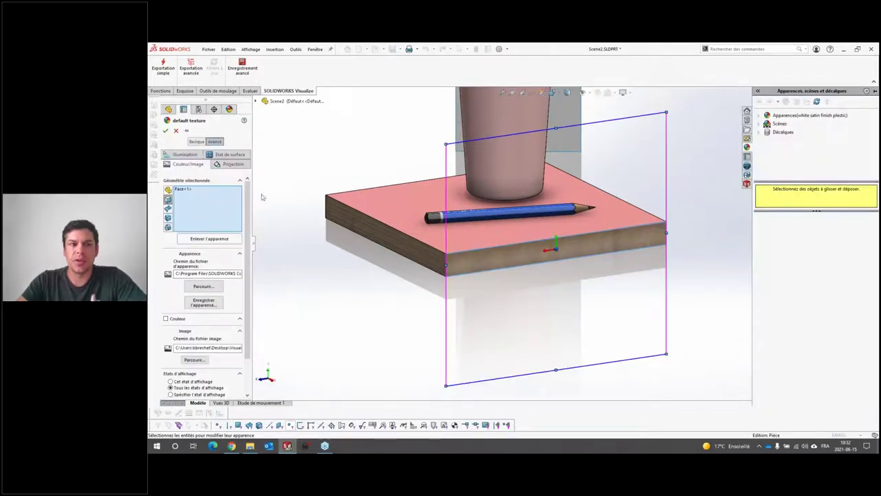
{"action": "left_click", "coordinate": [233, 165]}
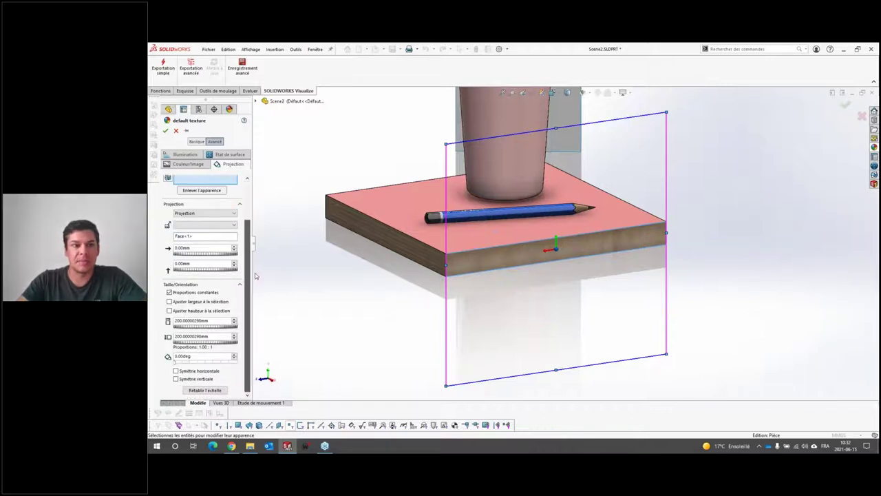
{"action": "left_click", "coordinate": [233, 226]}
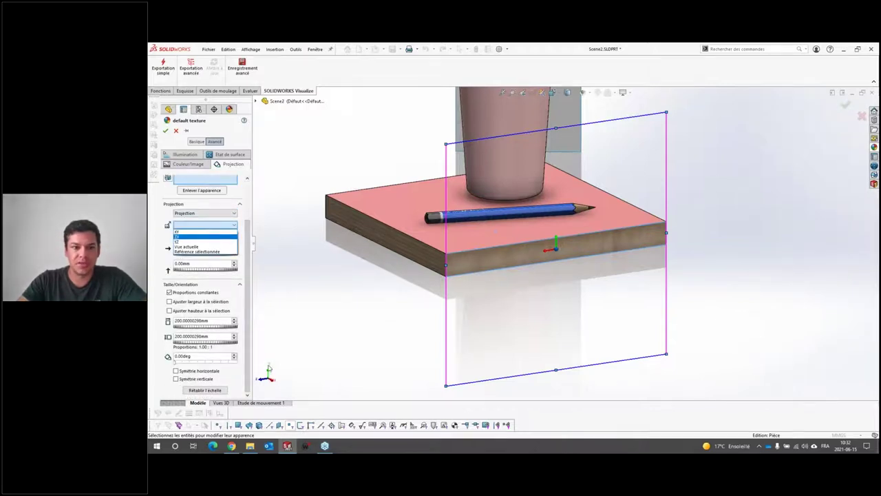
{"action": "left_click", "coordinate": [182, 243]}
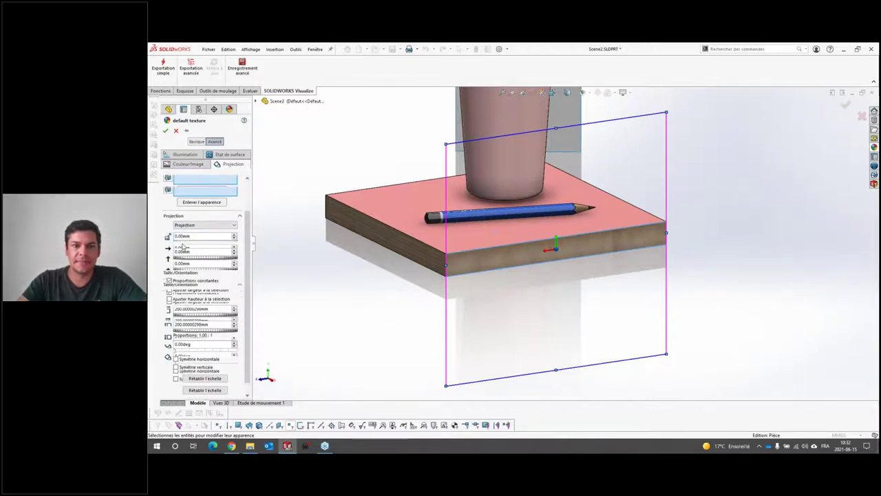
{"action": "left_click", "coordinate": [206, 390]}
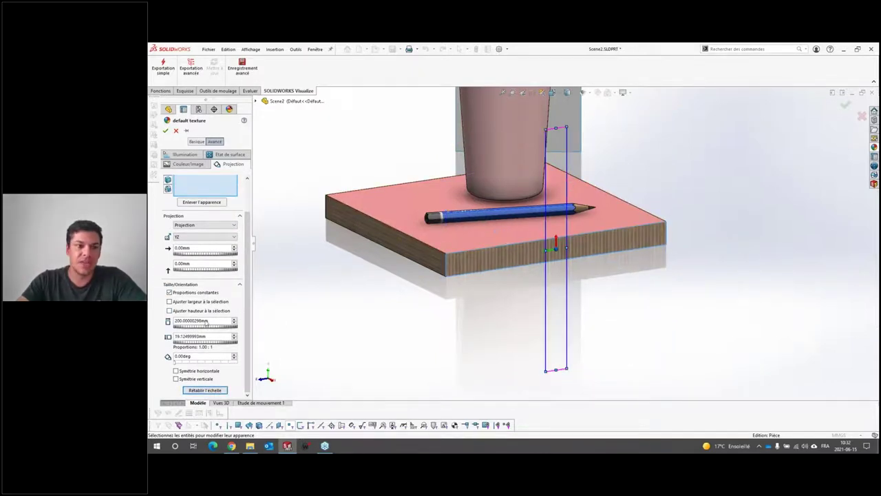
- Rotate the plywood edge texture by 90 degrees, set its height to 75 mm and accept the appearance
{"action": "left_click_drag", "start_coordinate": [210, 357], "coordinate": [152, 332]}
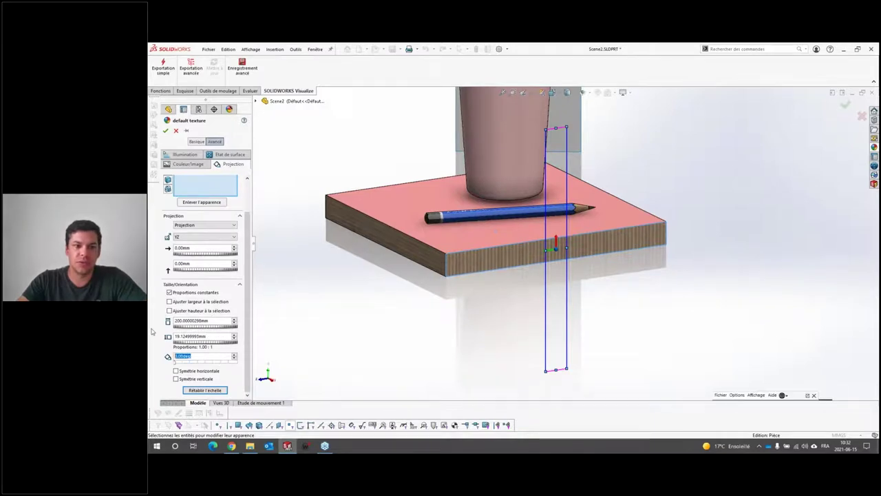
{"action": "type", "text": "90"}
{"action": "key", "text": "Return"}
{"action": "left_click", "coordinate": [215, 336]}
{"action": "left_click", "coordinate": [206, 336]}
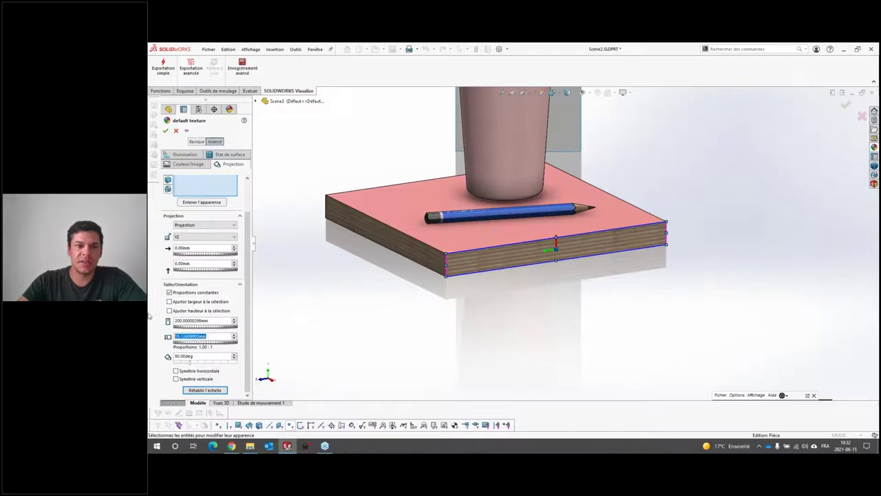
{"action": "type", "text": "75"}
{"action": "key", "text": "Return"}
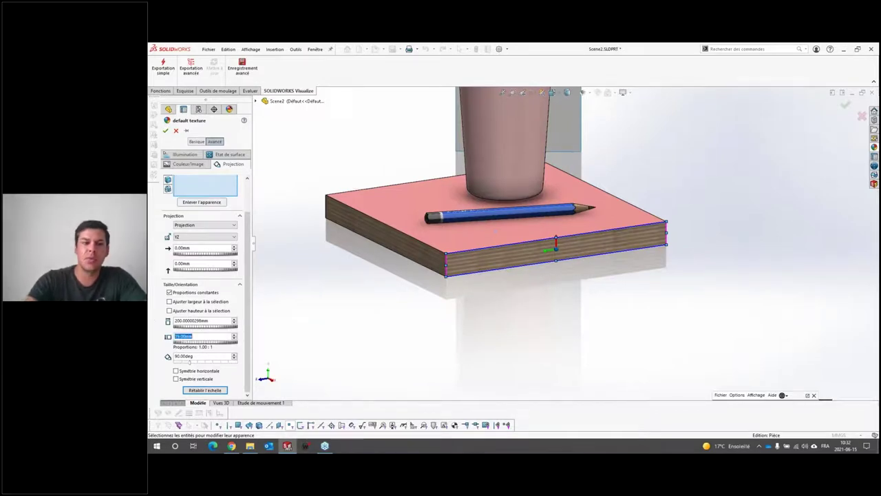
{"action": "left_click", "coordinate": [225, 320]}
{"action": "left_click", "coordinate": [166, 132]}
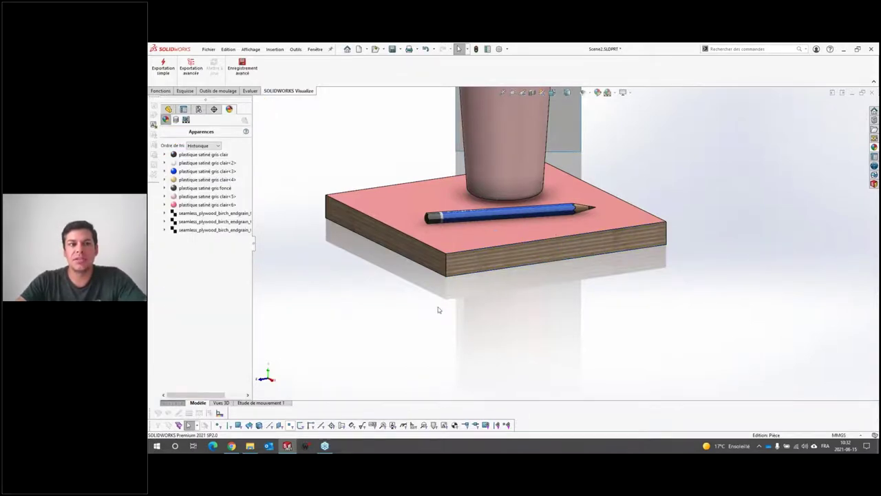
- Inspect the plywood end-grain texture around the board's edges and corners from several angles
{"action": "scroll", "coordinate": [438, 310], "scroll_direction": "down", "scroll_amount": 6}
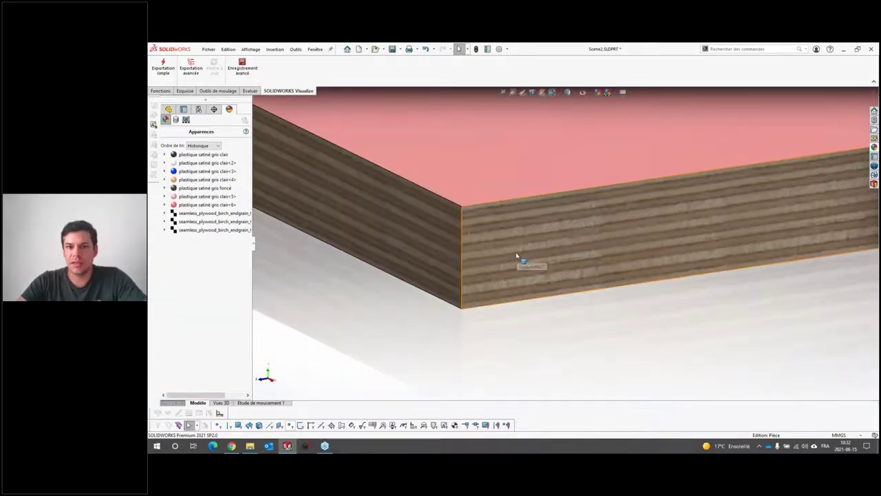
{"action": "scroll", "coordinate": [466, 228], "scroll_direction": "down", "scroll_amount": 4}
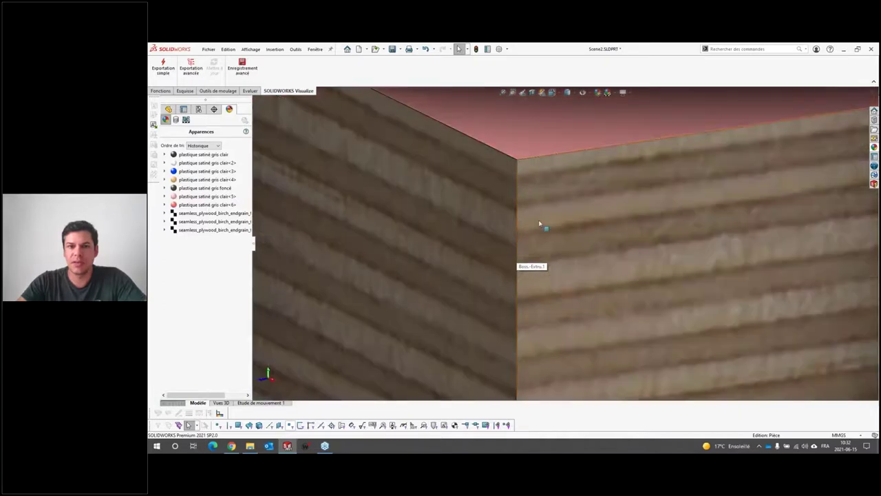
{"action": "scroll", "coordinate": [540, 224], "scroll_direction": "up", "scroll_amount": 10}
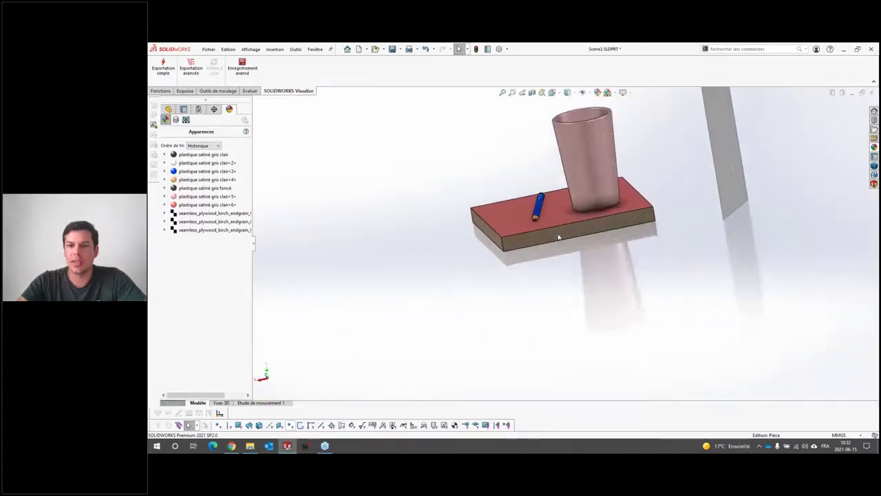
{"action": "scroll", "coordinate": [558, 237], "scroll_direction": "down", "scroll_amount": 5}
{"action": "middle_click_drag", "start_coordinate": [460, 272], "coordinate": [455, 249]}
{"action": "scroll", "coordinate": [455, 249], "scroll_direction": "up", "scroll_amount": 5}
{"action": "middle_click_drag", "start_coordinate": [689, 245], "coordinate": [624, 242]}
{"action": "scroll", "coordinate": [728, 257], "scroll_direction": "up", "scroll_amount": 3}
{"action": "scroll", "coordinate": [732, 241], "scroll_direction": "down", "scroll_amount": 5}
{"action": "scroll", "coordinate": [731, 240], "scroll_direction": "down", "scroll_amount": 2}
{"action": "scroll", "coordinate": [539, 230], "scroll_direction": "up", "scroll_amount": 7}
{"action": "middle_click_drag", "start_coordinate": [539, 230], "coordinate": [523, 250]}
{"action": "scroll", "coordinate": [502, 232], "scroll_direction": "down", "scroll_amount": 3}
{"action": "scroll", "coordinate": [503, 234], "scroll_direction": "up", "scroll_amount": 4}
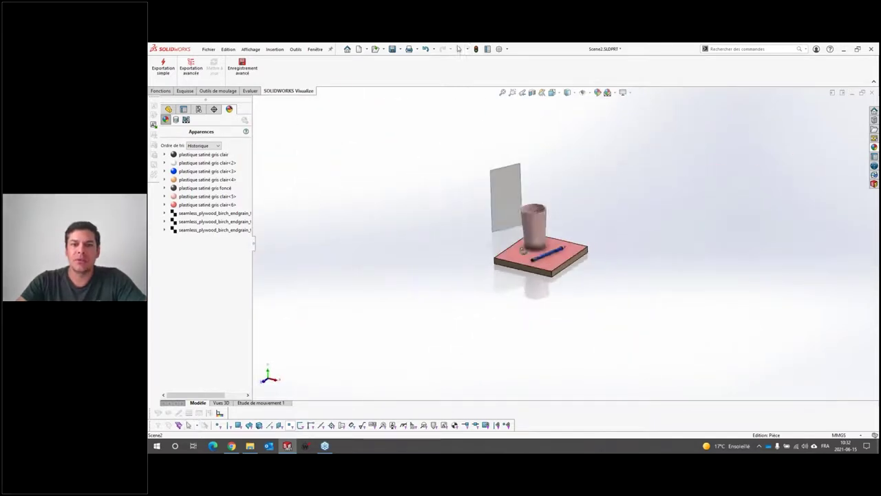
{"action": "left_click", "coordinate": [458, 48]}
{"action": "scroll", "coordinate": [556, 230], "scroll_direction": "down", "scroll_amount": 3}
{"action": "scroll", "coordinate": [544, 331], "scroll_direction": "down", "scroll_amount": 4}
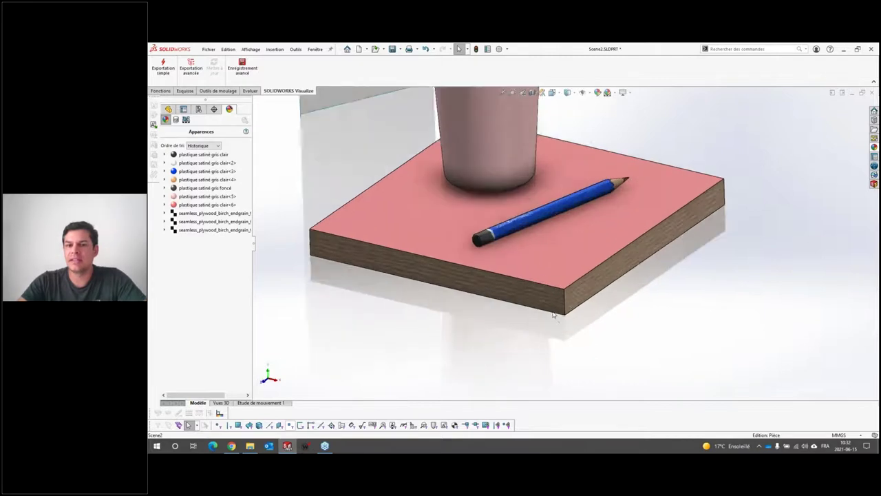
{"action": "scroll", "coordinate": [553, 314], "scroll_direction": "down", "scroll_amount": 3}
{"action": "scroll", "coordinate": [585, 247], "scroll_direction": "up", "scroll_amount": 6}
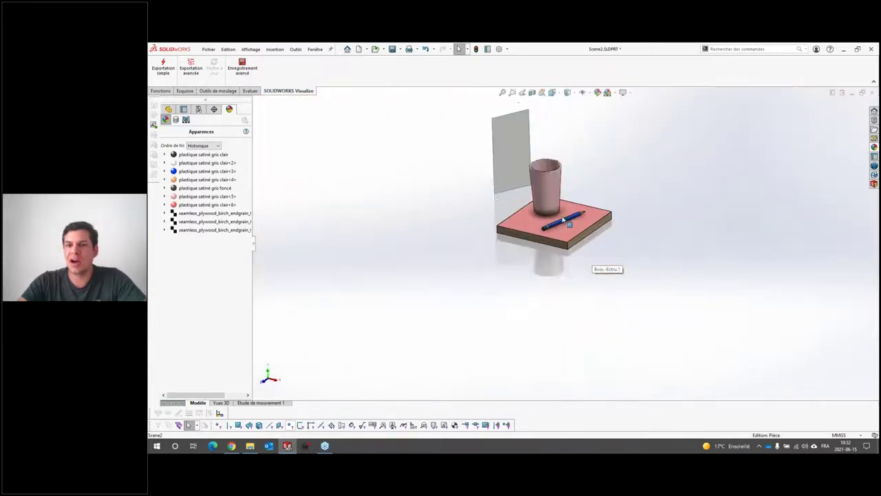
{"action": "scroll", "coordinate": [577, 161], "scroll_direction": "down", "scroll_amount": 5}
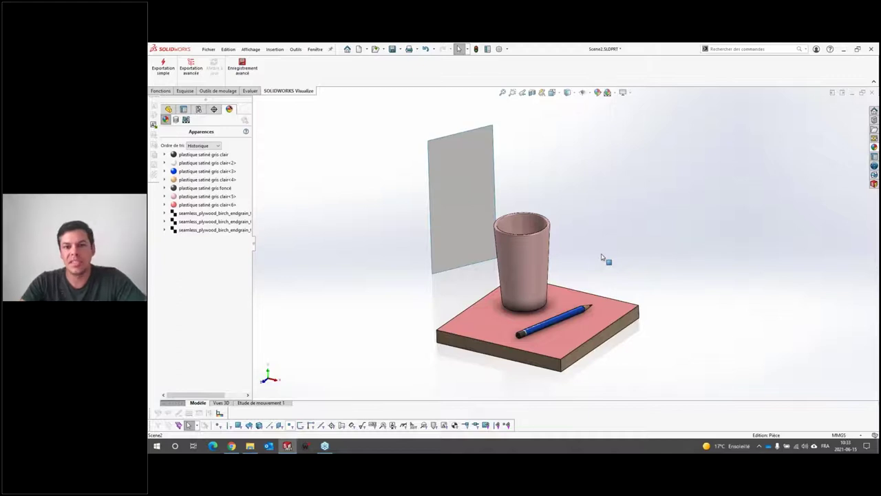
- Examine the upright rectangular surface behind the cup and its position relative to the board
{"action": "scroll", "coordinate": [603, 331], "scroll_direction": "up", "scroll_amount": 1}
{"action": "middle_click_drag", "start_coordinate": [602, 331], "coordinate": [604, 349]}
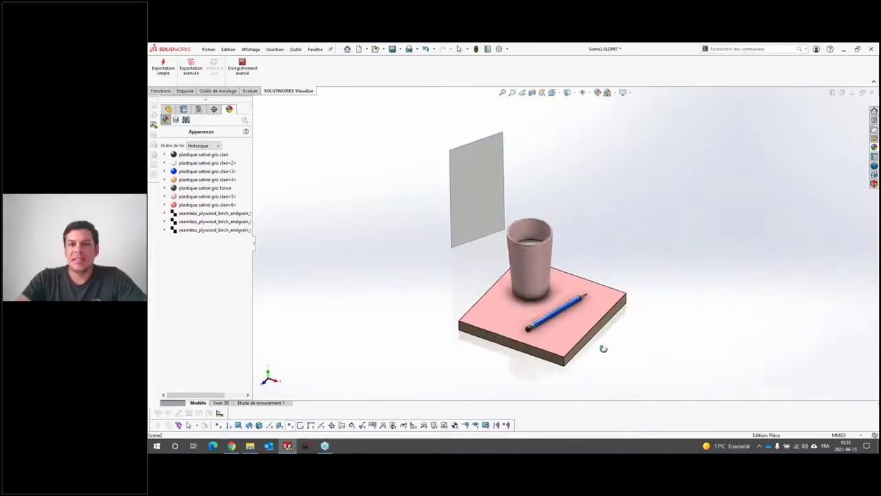
{"action": "left_click", "coordinate": [488, 170]}
{"action": "left_click", "coordinate": [541, 190]}
{"action": "left_click", "coordinate": [483, 196]}
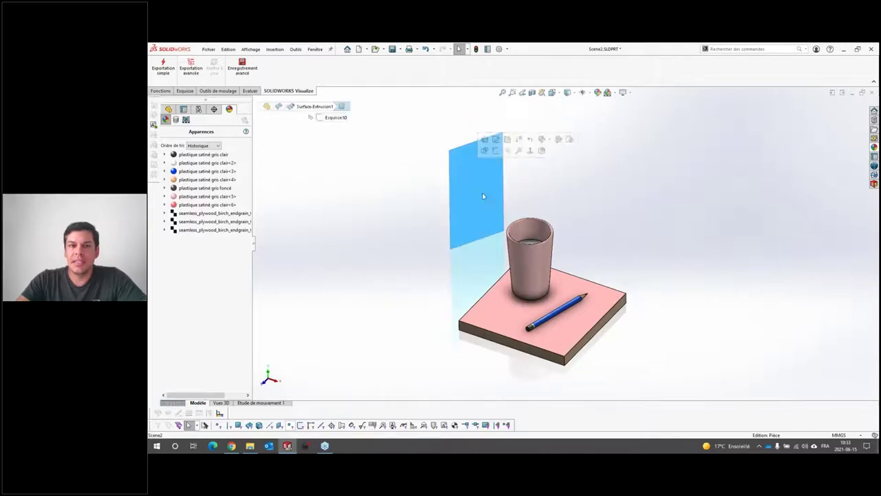
{"action": "left_click", "coordinate": [525, 193]}
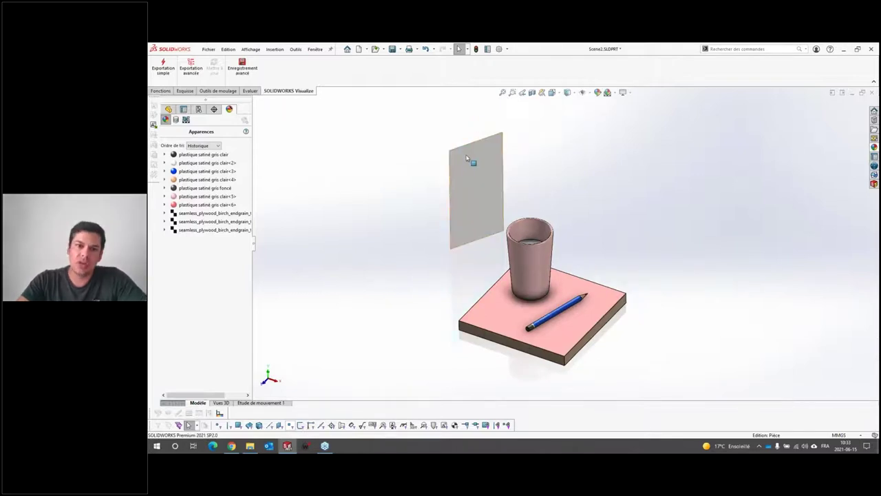
{"action": "scroll", "coordinate": [509, 244], "scroll_direction": "down", "scroll_amount": 5}
{"action": "scroll", "coordinate": [555, 254], "scroll_direction": "up", "scroll_amount": 5}
{"action": "left_click", "coordinate": [513, 177]}
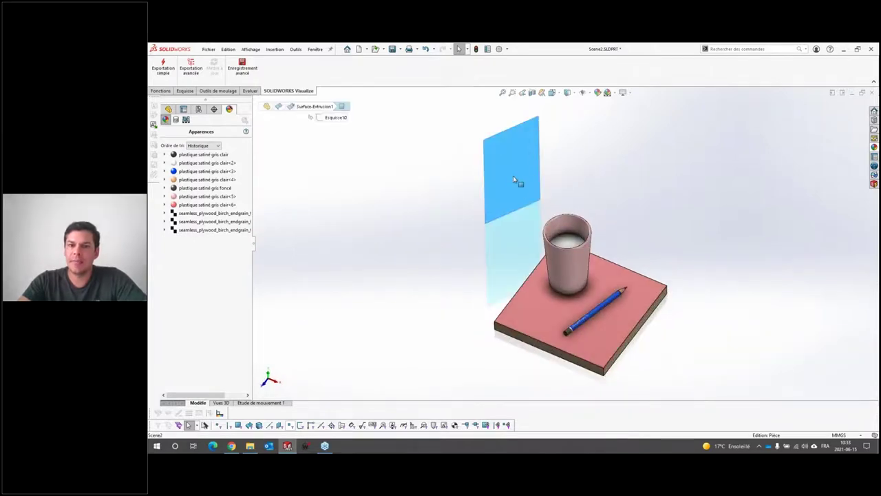
{"action": "left_click", "coordinate": [495, 229]}
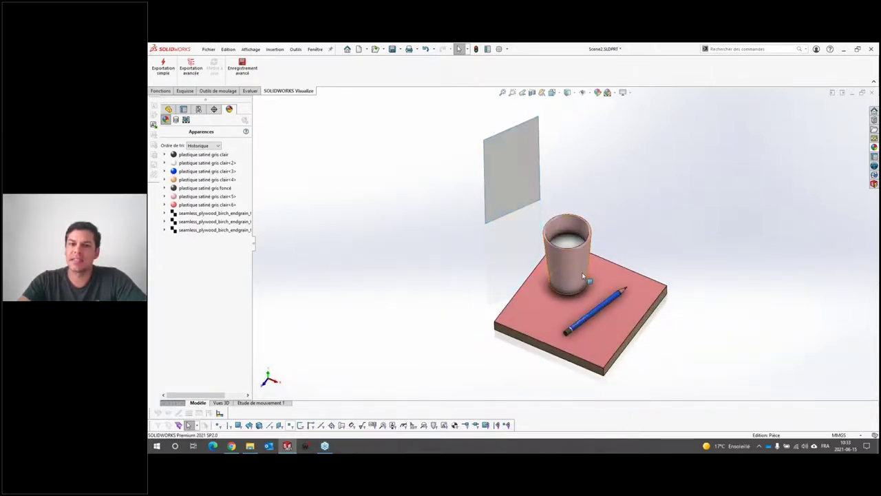
{"action": "scroll", "coordinate": [584, 277], "scroll_direction": "down", "scroll_amount": 3}
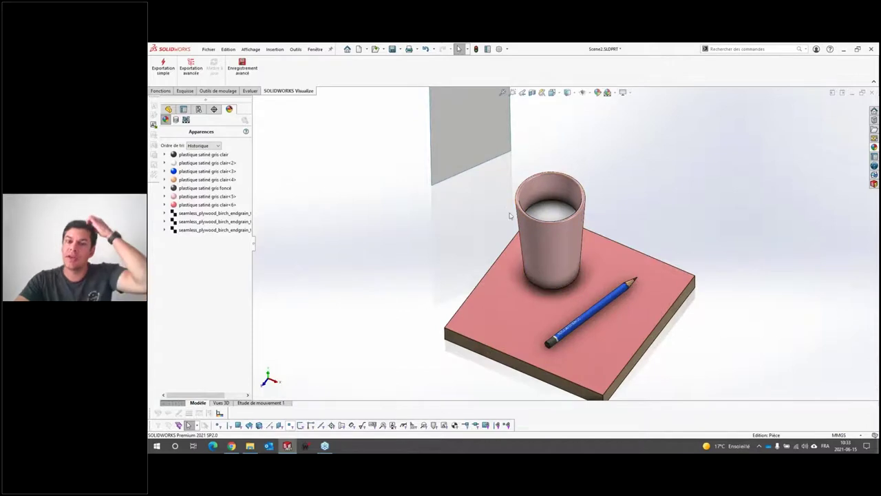
{"action": "scroll", "coordinate": [577, 298], "scroll_direction": "up", "scroll_amount": 3}
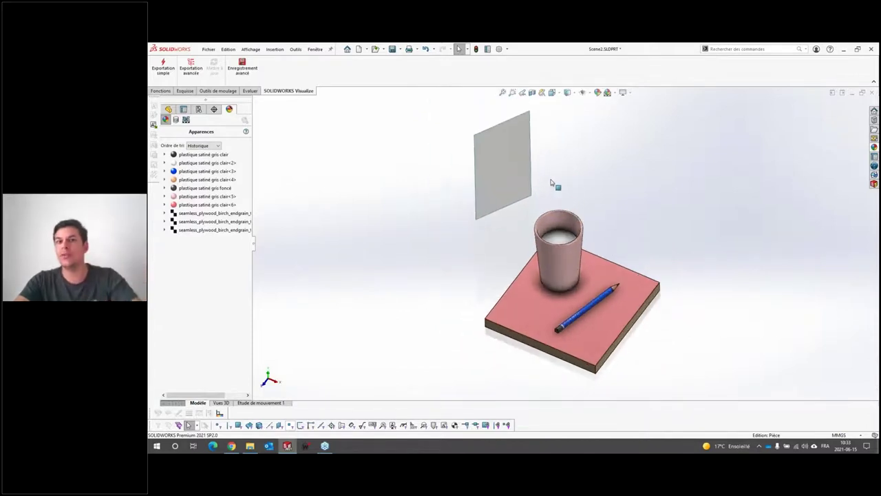
- Apply the green light appearance from the textures_id folder to the face of the upright rectangular surface and accept it
{"action": "right_click", "coordinate": [508, 172]}
{"action": "left_click", "coordinate": [577, 146]}
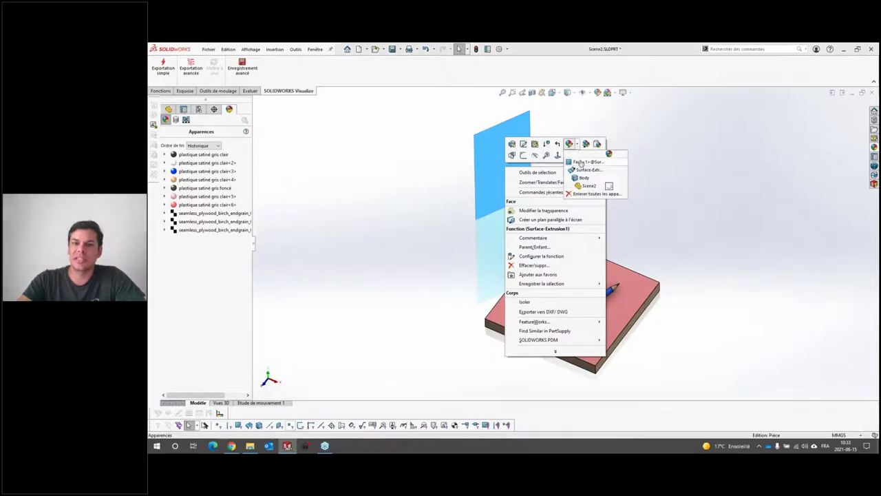
{"action": "left_click", "coordinate": [584, 164]}
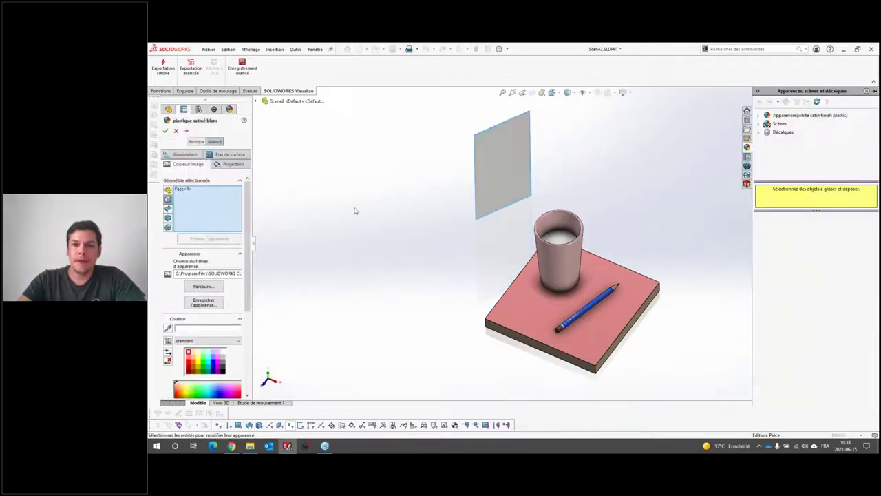
{"action": "left_click", "coordinate": [760, 116]}
{"action": "scroll", "coordinate": [792, 140], "scroll_direction": "down", "scroll_amount": 3}
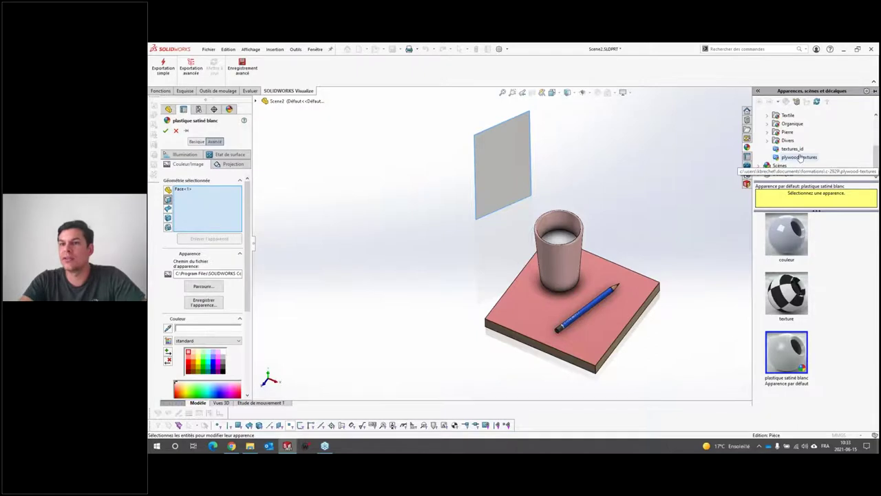
{"action": "left_click", "coordinate": [795, 150]}
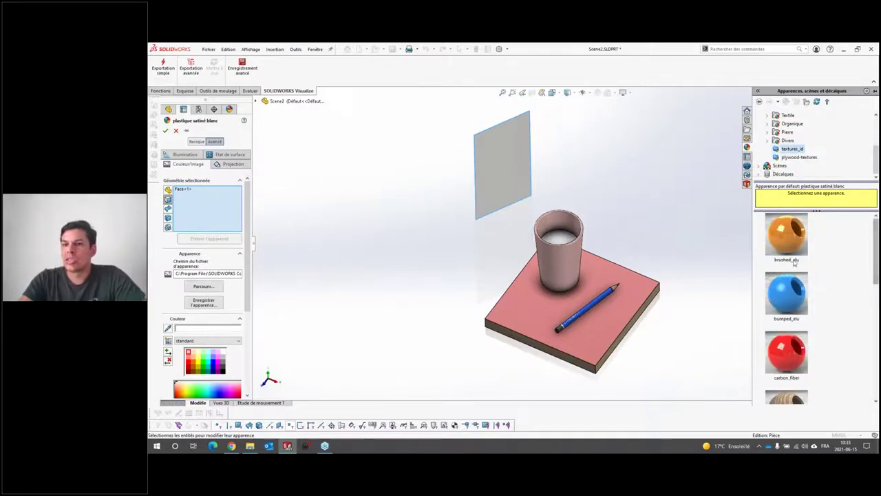
{"action": "mouse_move", "coordinate": [879, 249]}
{"action": "left_mouse_down"}
{"action": "mouse_move", "coordinate": [856, 375]}
{"action": "mouse_move", "coordinate": [874, 358]}
{"action": "mouse_move", "coordinate": [874, 271]}
{"action": "mouse_move", "coordinate": [858, 370]}
{"action": "left_mouse_up"}
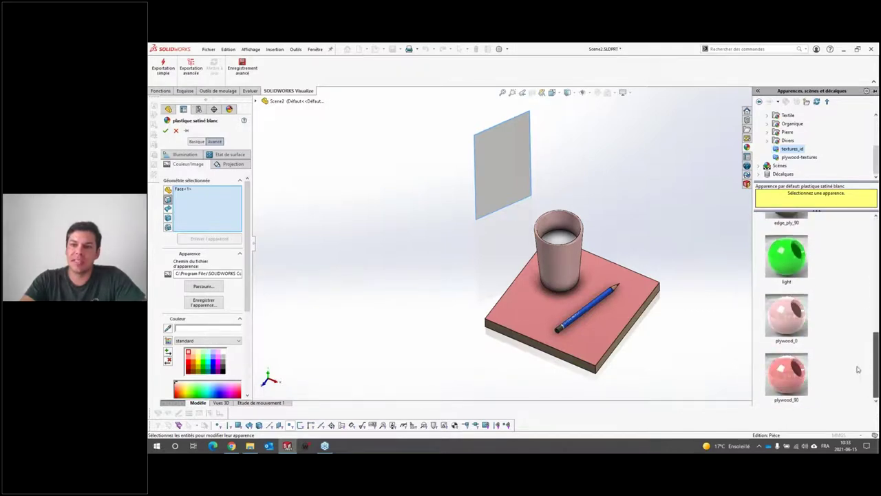
{"action": "left_click", "coordinate": [798, 259]}
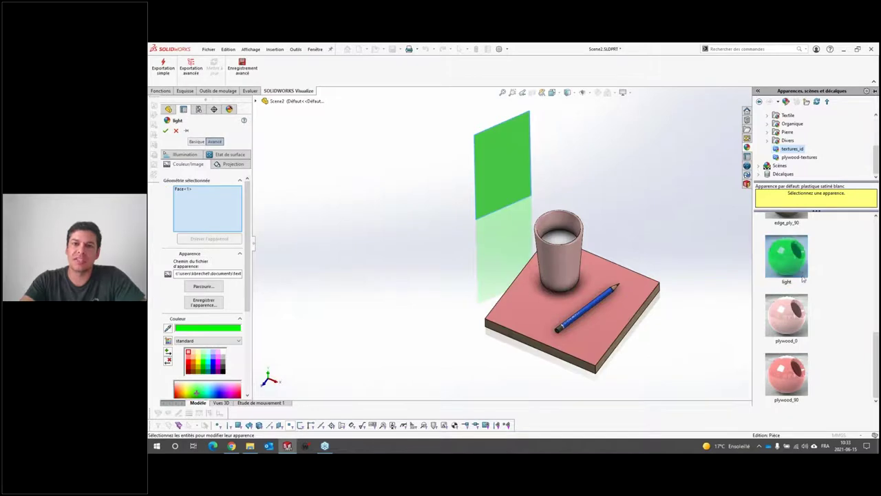
{"action": "mouse_move", "coordinate": [799, 268]}
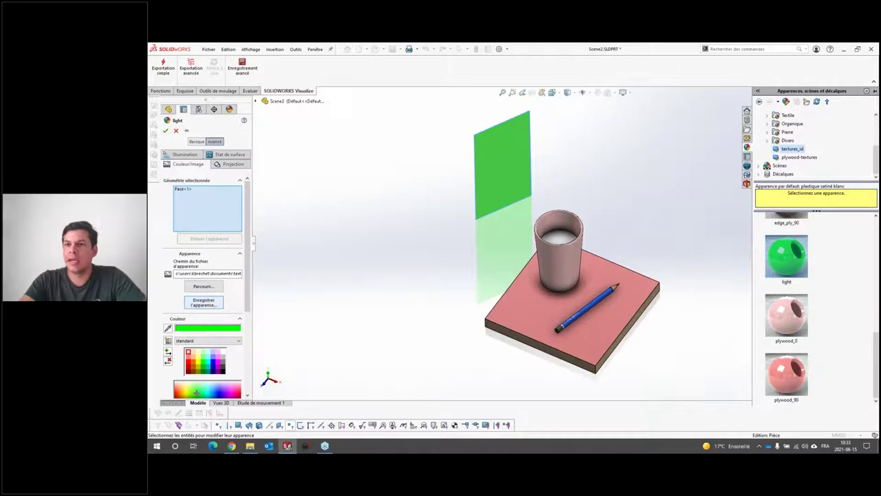
{"action": "scroll", "coordinate": [783, 231], "scroll_direction": "up", "scroll_amount": 5}
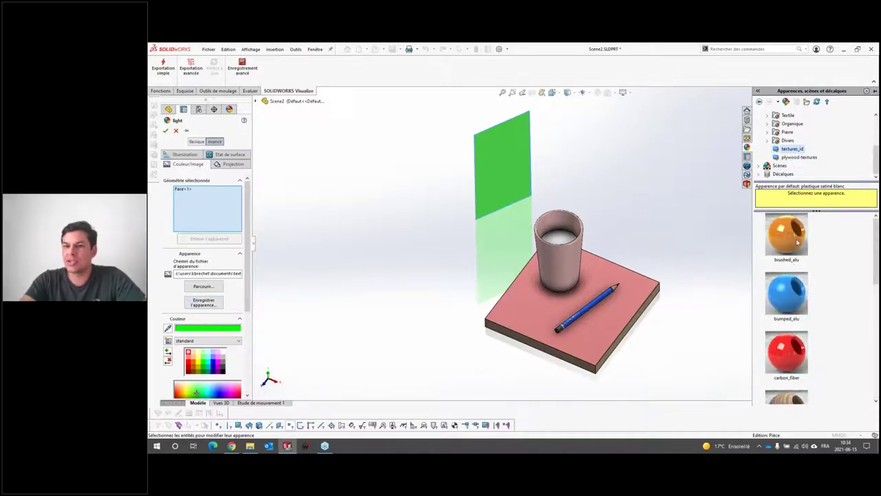
{"action": "mouse_move", "coordinate": [797, 242]}
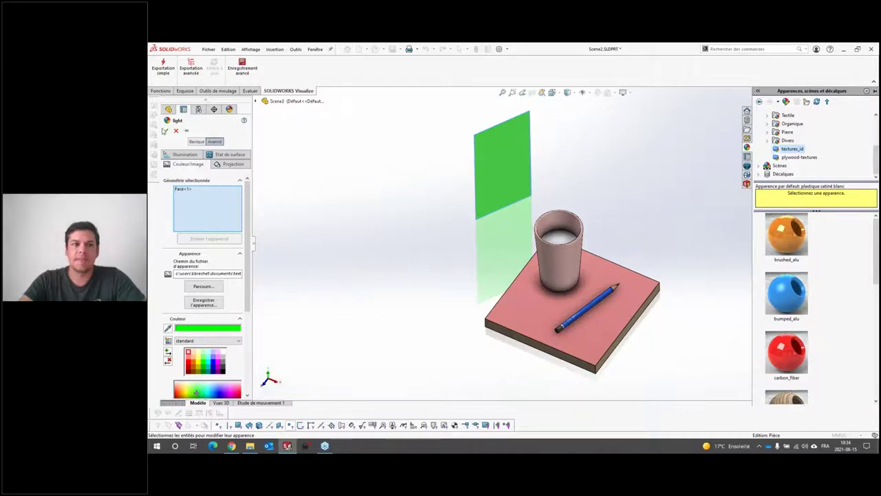
{"action": "left_click", "coordinate": [166, 130]}
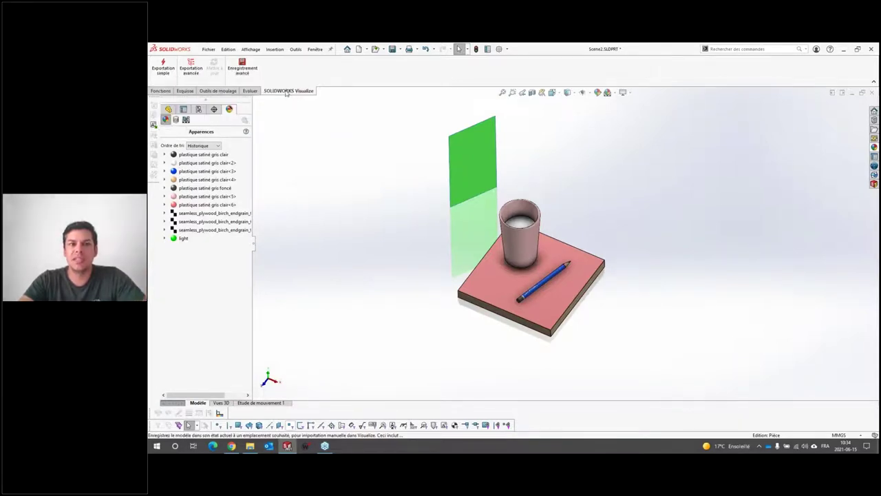
- Check the add-ins list for SOLIDWORKS Visualize and look at the CommandManager tab options without changing them
{"action": "left_click", "coordinate": [295, 49]}
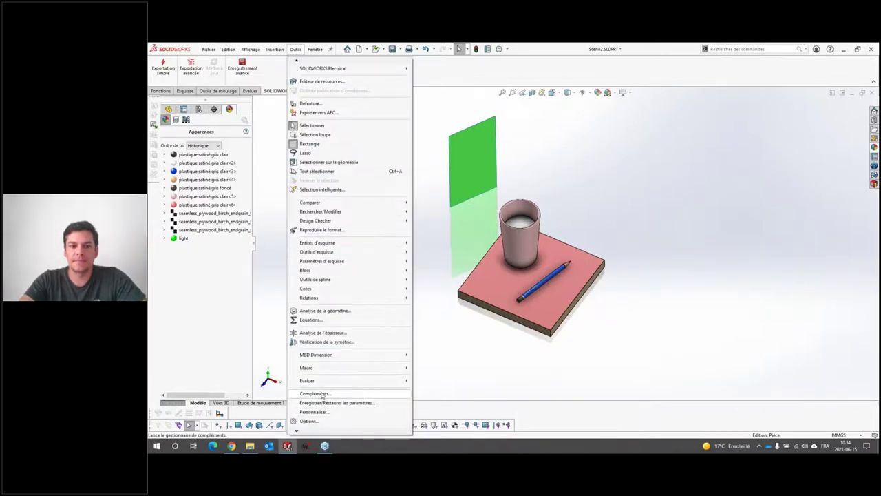
{"action": "left_click", "coordinate": [316, 383]}
{"action": "scroll", "coordinate": [493, 251], "scroll_direction": "down", "scroll_amount": 5}
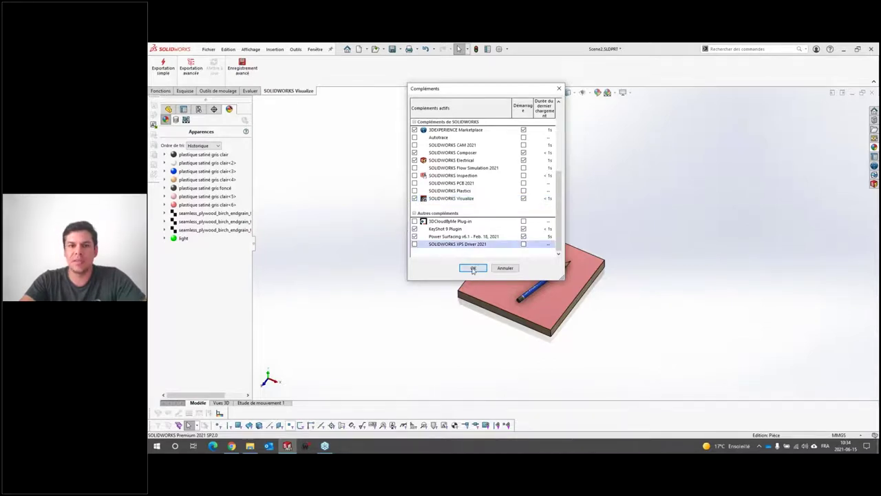
{"action": "left_click", "coordinate": [473, 268]}
{"action": "right_click", "coordinate": [280, 96]}
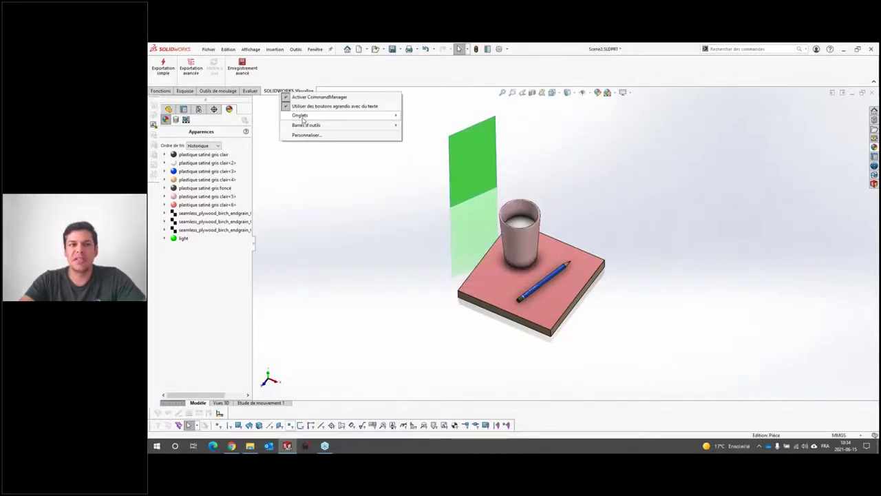
{"action": "mouse_move", "coordinate": [304, 116]}
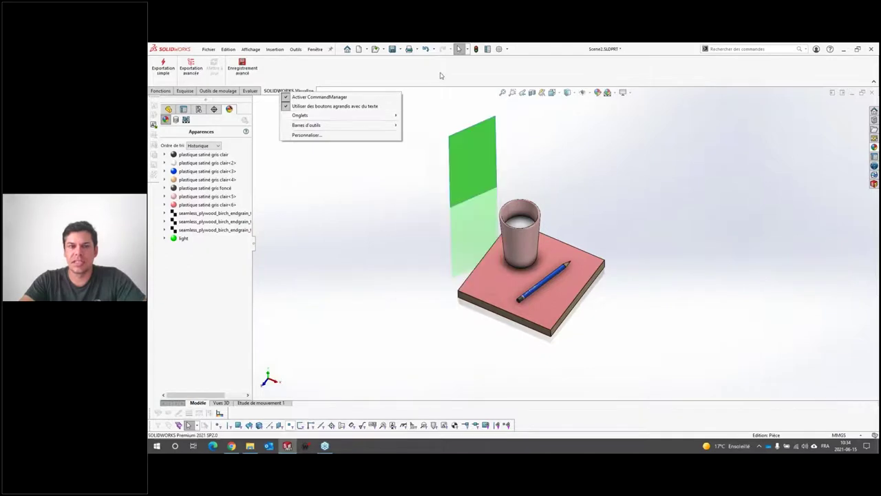
{"action": "left_click", "coordinate": [440, 75]}
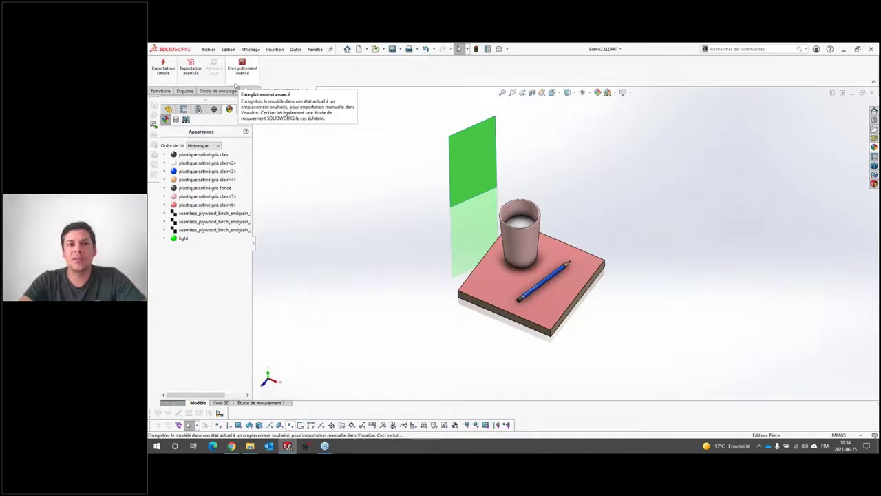
- Send the part to SOLIDWORKS Visualize with the simple export and inspect the rendered plywood edges at the board's corner
{"action": "left_click", "coordinate": [163, 67]}
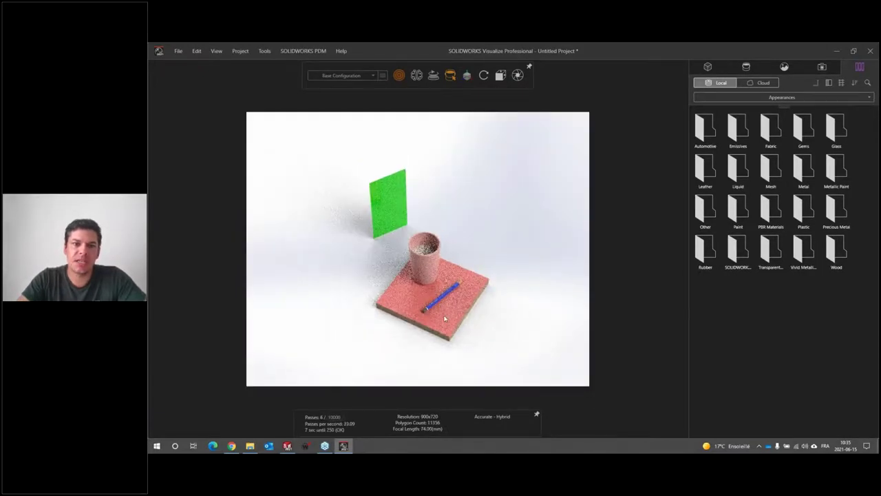
{"action": "scroll", "coordinate": [444, 318], "scroll_direction": "up", "scroll_amount": 2}
{"action": "scroll", "coordinate": [484, 185], "scroll_direction": "down", "scroll_amount": 1}
{"action": "scroll", "coordinate": [471, 179], "scroll_direction": "up", "scroll_amount": 1}
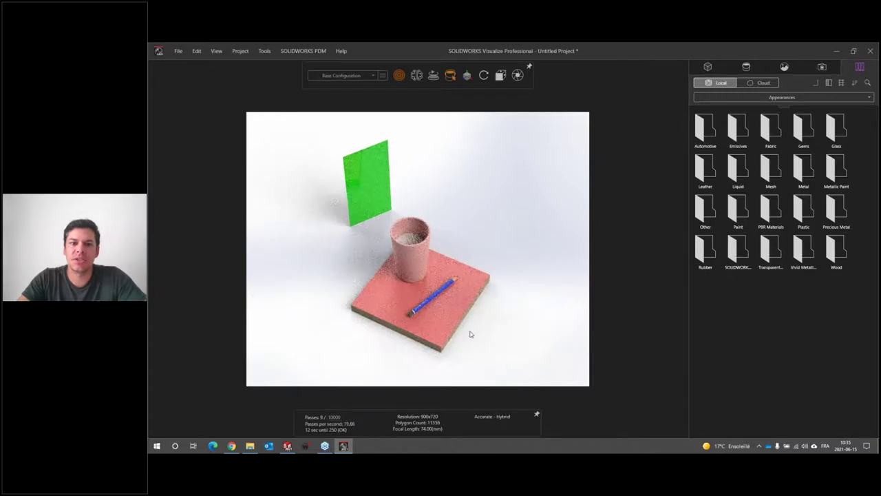
{"action": "middle_click_drag", "start_coordinate": [471, 334], "coordinate": [380, 296]}
{"action": "scroll", "coordinate": [379, 296], "scroll_direction": "up", "scroll_amount": 5}
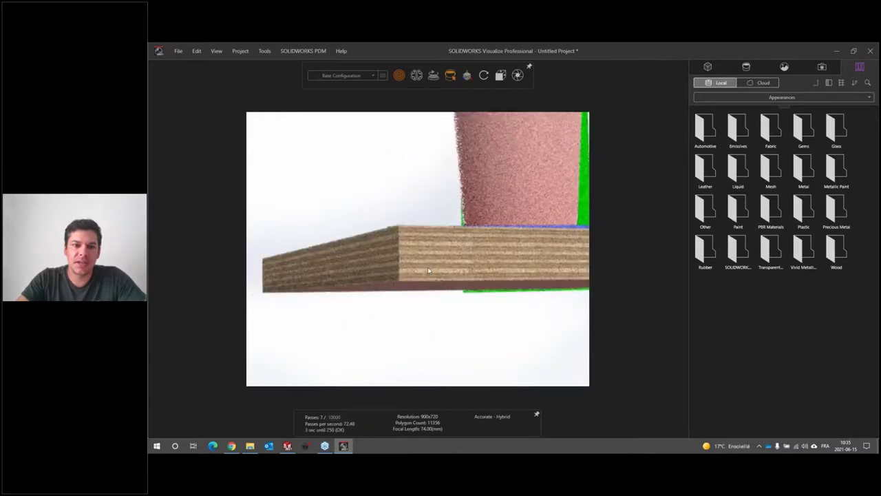
{"action": "scroll", "coordinate": [413, 237], "scroll_direction": "up", "scroll_amount": 1}
- Examine the rendered board, cup, pencil and green surface from several angles, ending on an overall view of the scene
{"action": "scroll", "coordinate": [523, 259], "scroll_direction": "down", "scroll_amount": 5}
{"action": "middle_click_drag", "start_coordinate": [524, 259], "coordinate": [416, 277]}
{"action": "scroll", "coordinate": [416, 277], "scroll_direction": "down", "scroll_amount": 5}
{"action": "middle_click_drag", "start_coordinate": [428, 234], "coordinate": [543, 253]}
{"action": "scroll", "coordinate": [452, 193], "scroll_direction": "up", "scroll_amount": 4}
{"action": "middle_click_drag", "start_coordinate": [450, 254], "coordinate": [459, 268]}
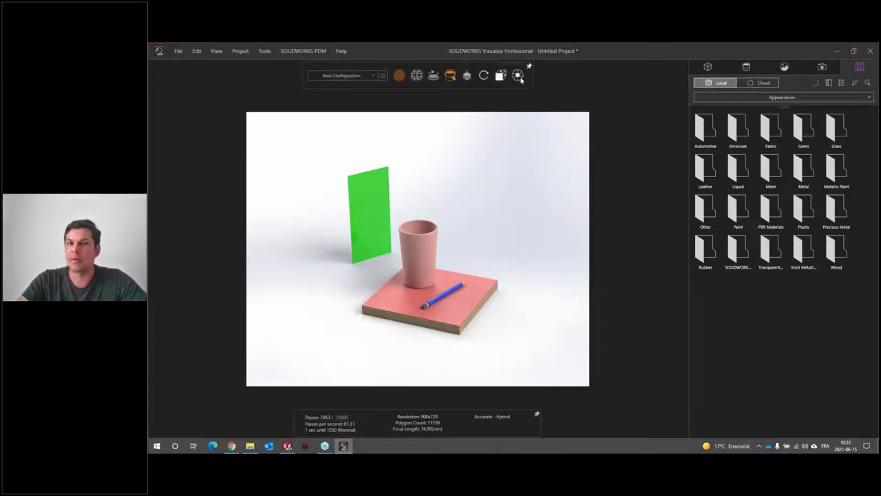
{"action": "middle_click_drag", "start_coordinate": [551, 274], "coordinate": [504, 255]}
{"action": "left_click_drag", "start_coordinate": [505, 256], "coordinate": [408, 306]}
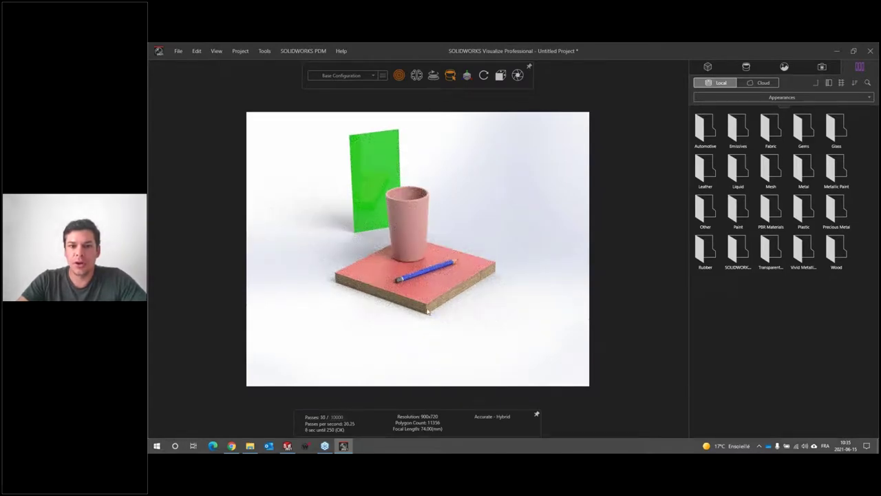
- Display the project's appearances and examine which board edges each of the two plywood end-grain textures covers
{"action": "left_click", "coordinate": [748, 67]}
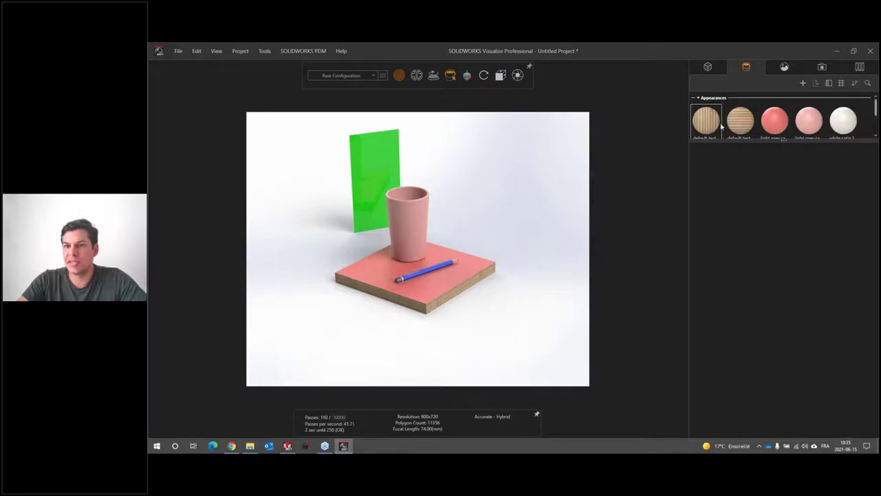
{"action": "left_click_drag", "start_coordinate": [722, 197], "coordinate": [722, 208]}
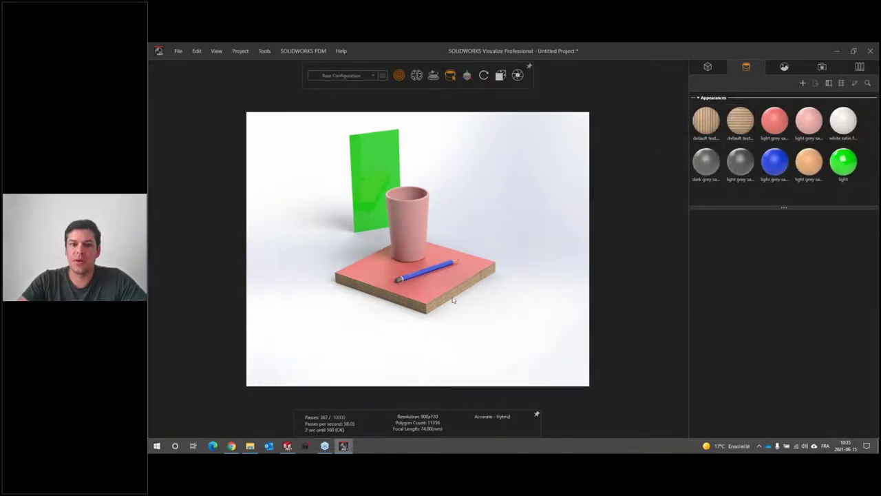
{"action": "left_click", "coordinate": [710, 124]}
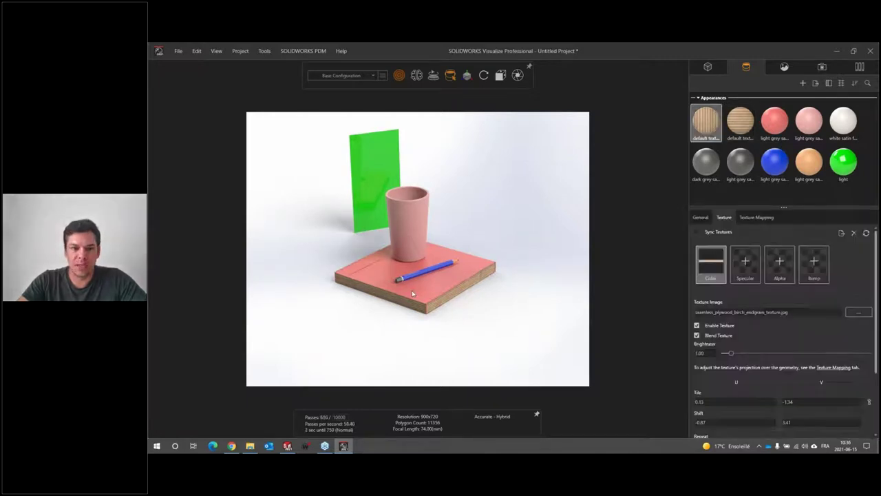
{"action": "left_click", "coordinate": [738, 124]}
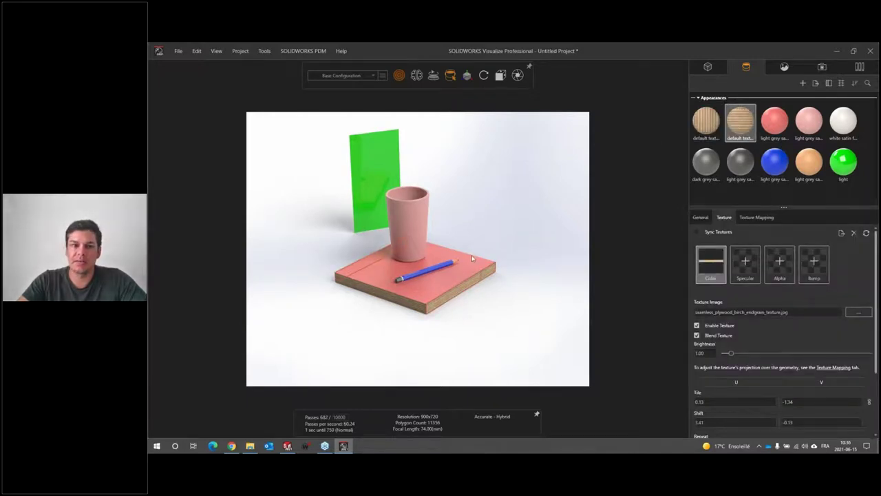
- Change the appearance type of the first plywood edge texture, default texture, to PBR Material
{"action": "left_click", "coordinate": [709, 128]}
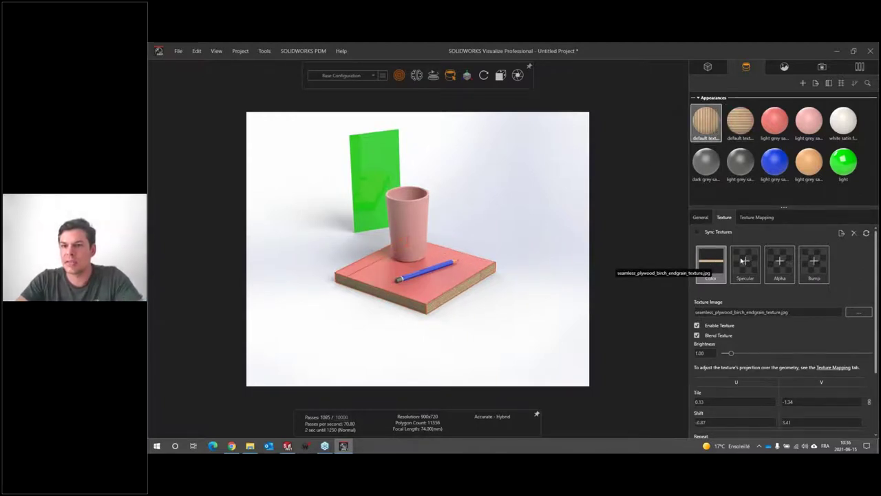
{"action": "left_click", "coordinate": [701, 218]}
{"action": "left_click", "coordinate": [792, 263]}
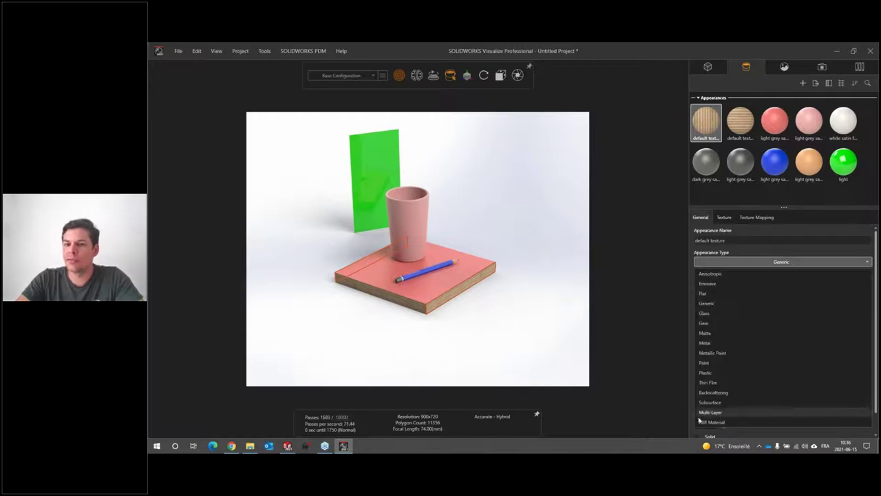
{"action": "left_click", "coordinate": [703, 421]}
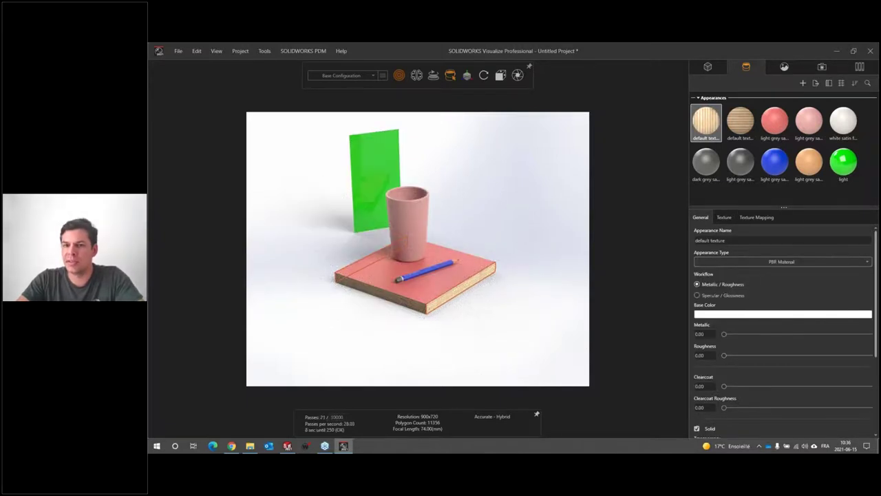
- Load seamless_plywood_birch_endgrain_texture.jpg from the Webinar Visualize Textures folder as the roughness texture of the first plywood edge appearance
{"action": "left_click", "coordinate": [724, 218]}
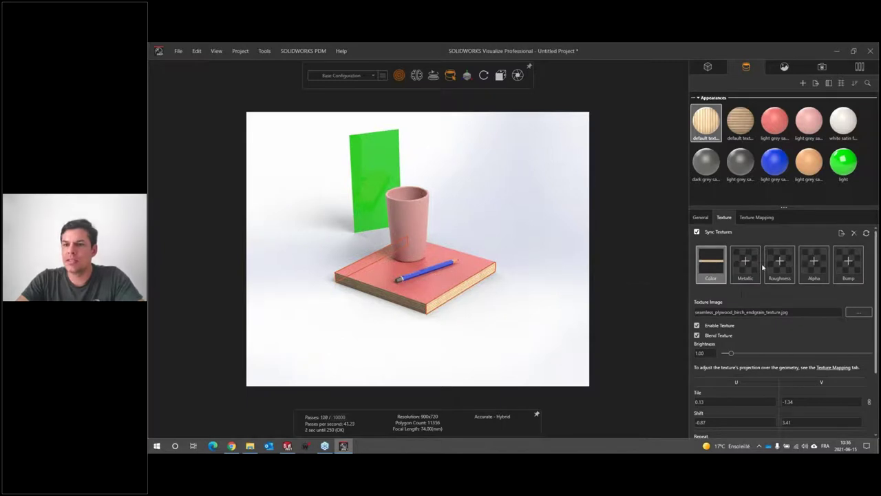
{"action": "left_click", "coordinate": [774, 265]}
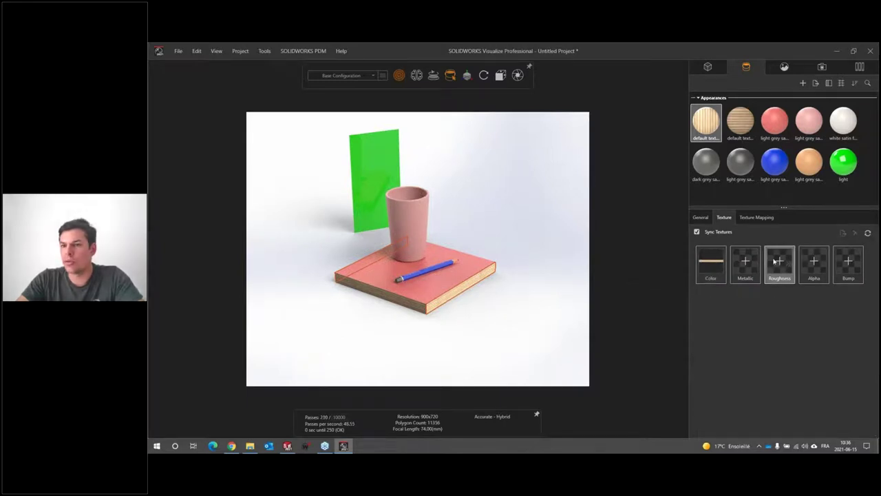
{"action": "left_click", "coordinate": [724, 264]}
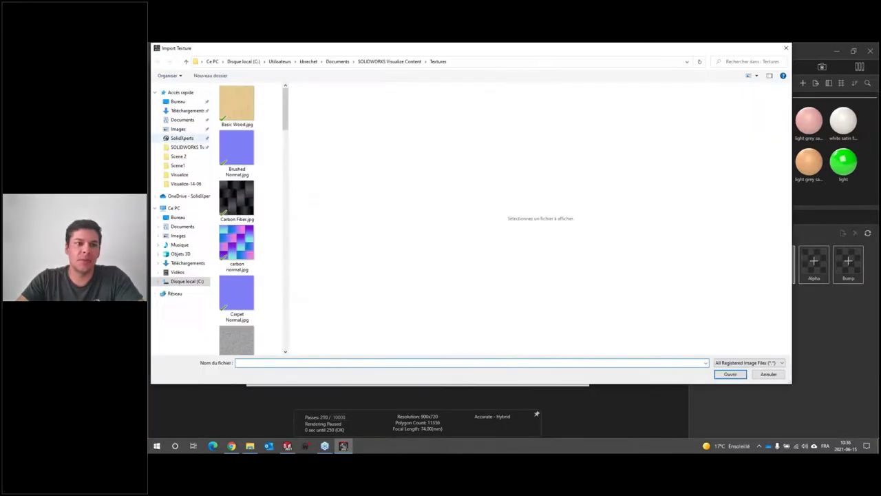
{"action": "left_click", "coordinate": [178, 102]}
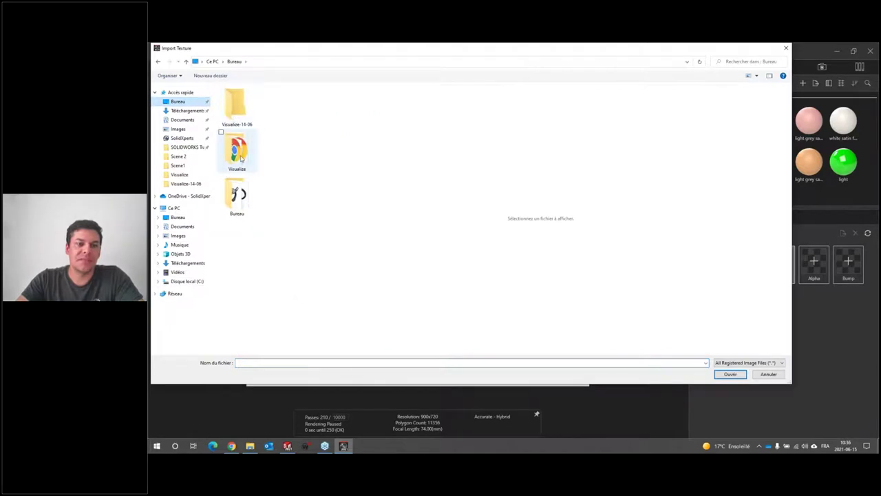
{"action": "double_click", "coordinate": [240, 157]}
{"action": "double_click", "coordinate": [241, 100]}
{"action": "double_click", "coordinate": [241, 156]}
{"action": "left_click", "coordinate": [241, 313]}
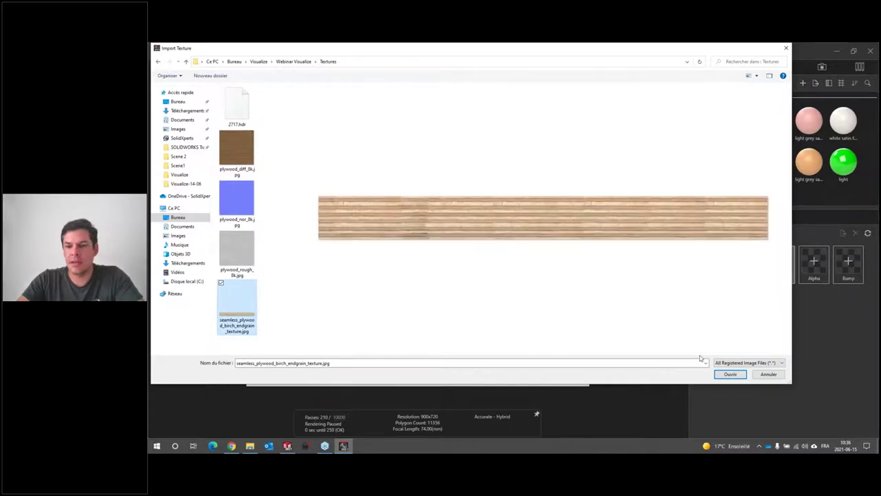
{"action": "left_click", "coordinate": [729, 374]}
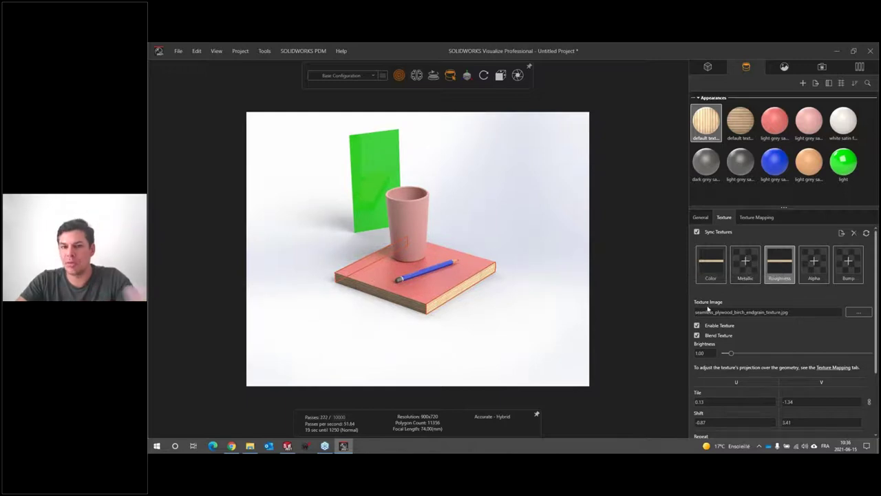
- Add seamless_plywood_birch_endgrain_texture.jpg as the bump texture of the same edge appearance and set its depth to 2
{"action": "left_click", "coordinate": [849, 264]}
{"action": "left_click", "coordinate": [238, 313]}
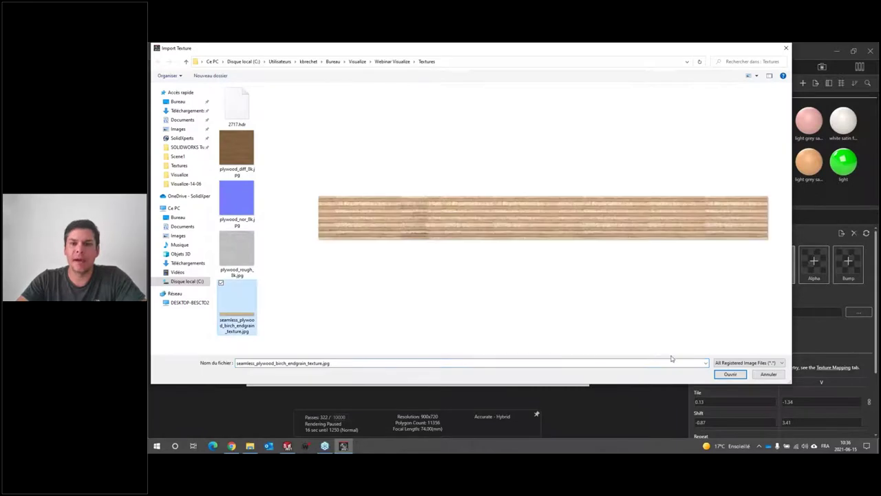
{"action": "left_click", "coordinate": [730, 375]}
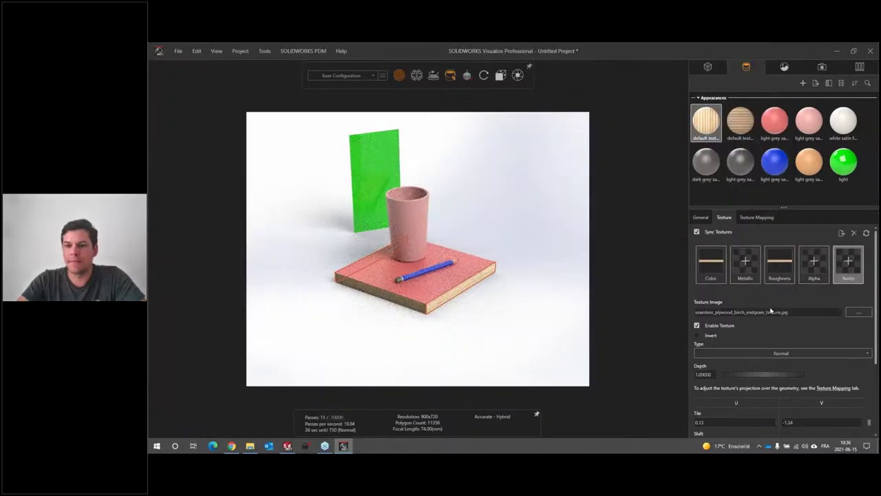
{"action": "scroll", "coordinate": [701, 332], "scroll_direction": "down", "scroll_amount": 2}
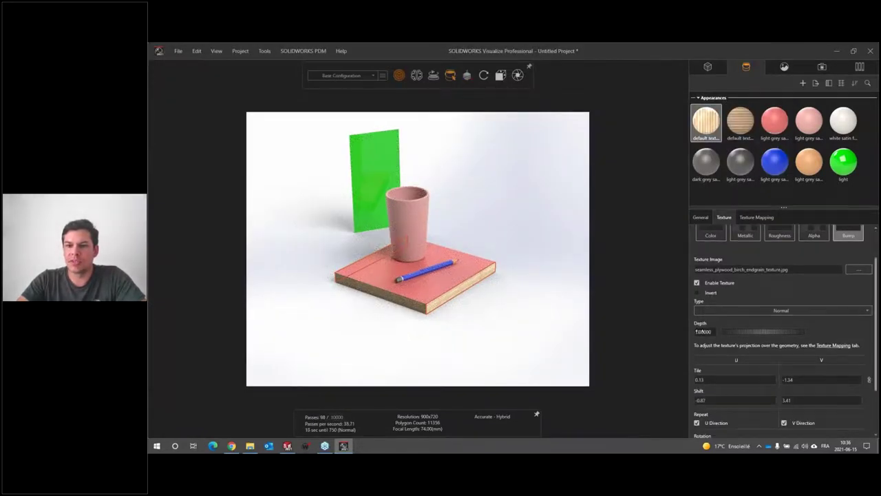
{"action": "type", "text": "2"}
{"action": "key", "text": "Return"}
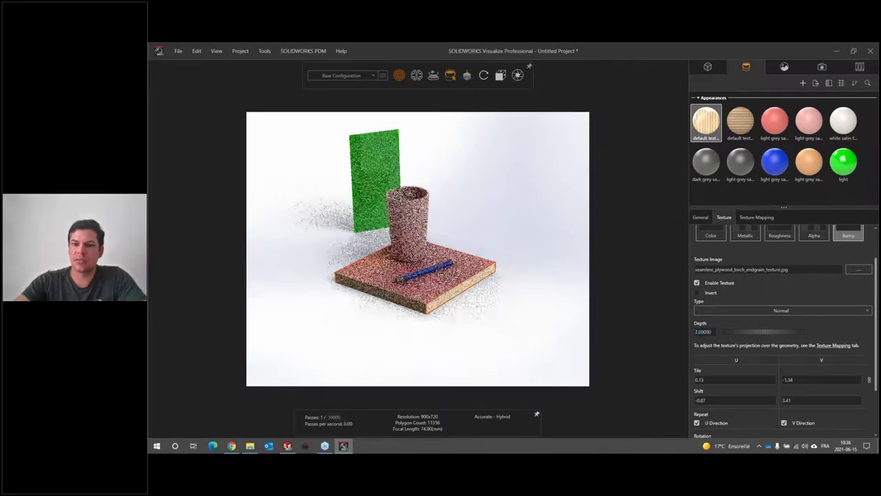
{"action": "left_click", "coordinate": [502, 317]}
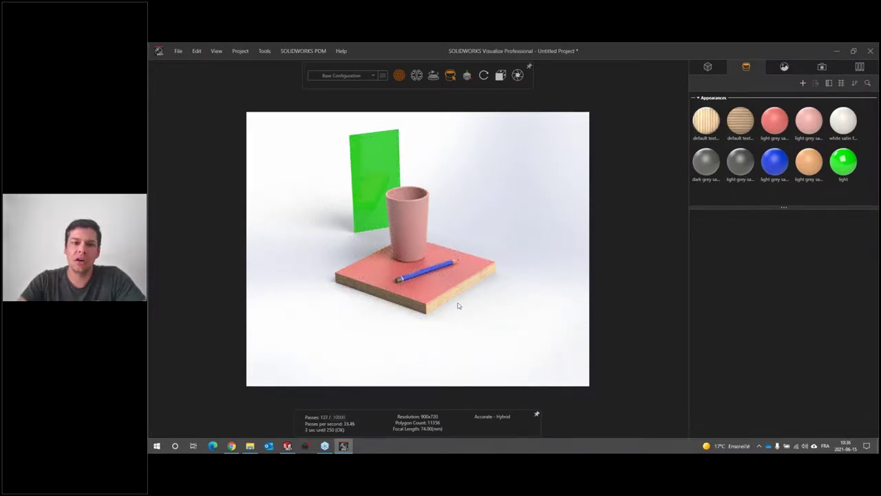
- Change the appearance type of the second plywood edge texture, default texture-2, to PBR Material
{"action": "scroll", "coordinate": [418, 305], "scroll_direction": "up", "scroll_amount": 4}
{"action": "scroll", "coordinate": [416, 265], "scroll_direction": "down", "scroll_amount": 2}
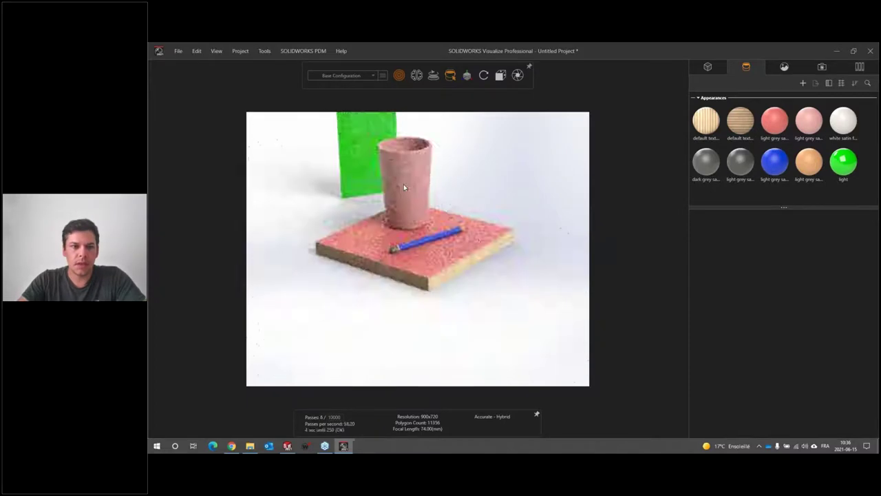
{"action": "scroll", "coordinate": [404, 183], "scroll_direction": "up", "scroll_amount": 2}
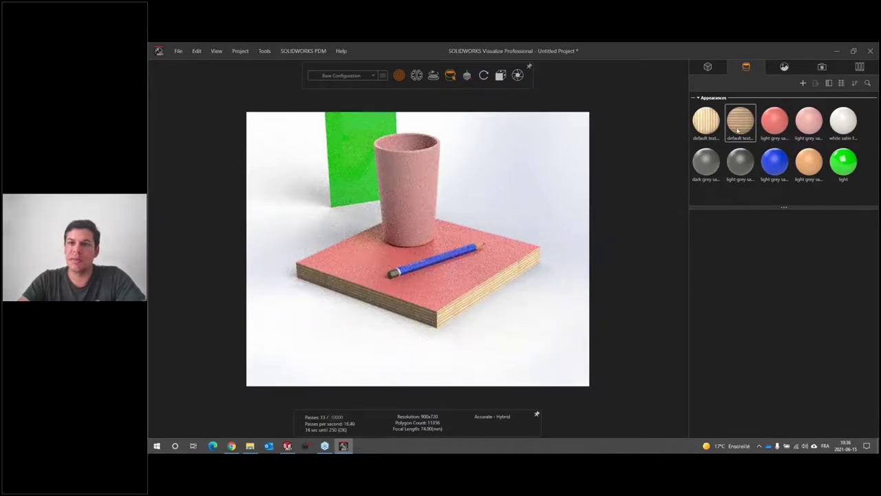
{"action": "left_click", "coordinate": [739, 129]}
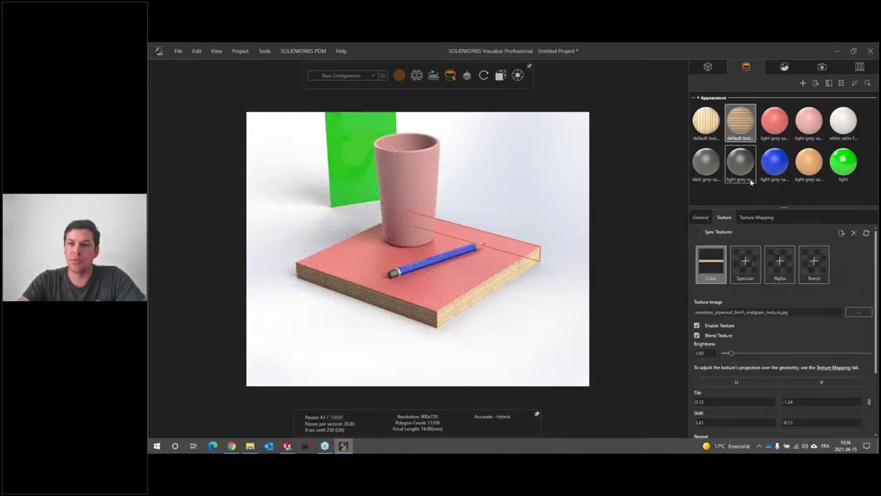
{"action": "left_click", "coordinate": [701, 217]}
{"action": "left_click", "coordinate": [778, 261]}
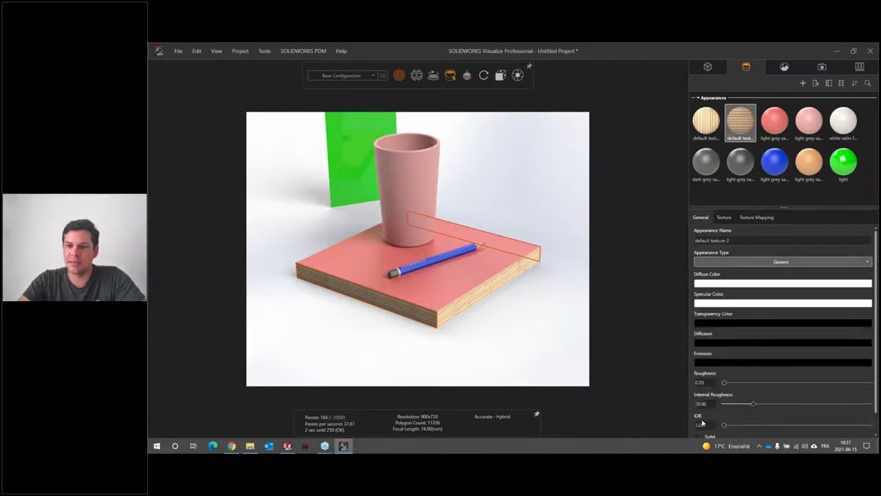
- Apply seamless_plywood_birch_endgrain_texture.jpg to default texture-2 as both roughness and bump textures, with a bump depth of 2
{"action": "left_click", "coordinate": [724, 217]}
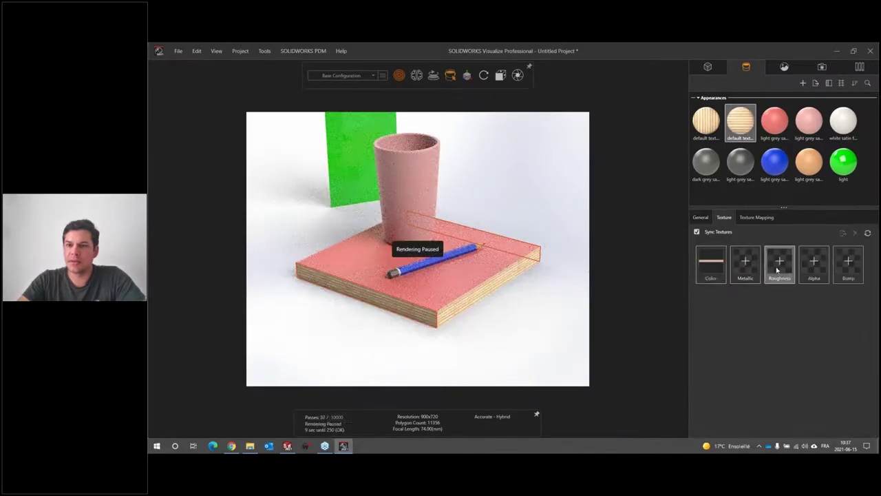
{"action": "left_click", "coordinate": [779, 266]}
{"action": "left_click", "coordinate": [236, 306]}
{"action": "left_click", "coordinate": [729, 374]}
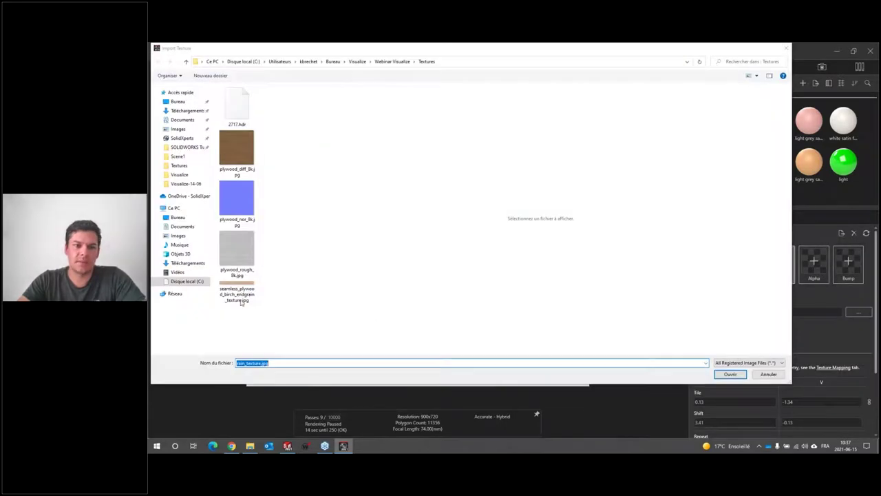
{"action": "left_click", "coordinate": [237, 296]}
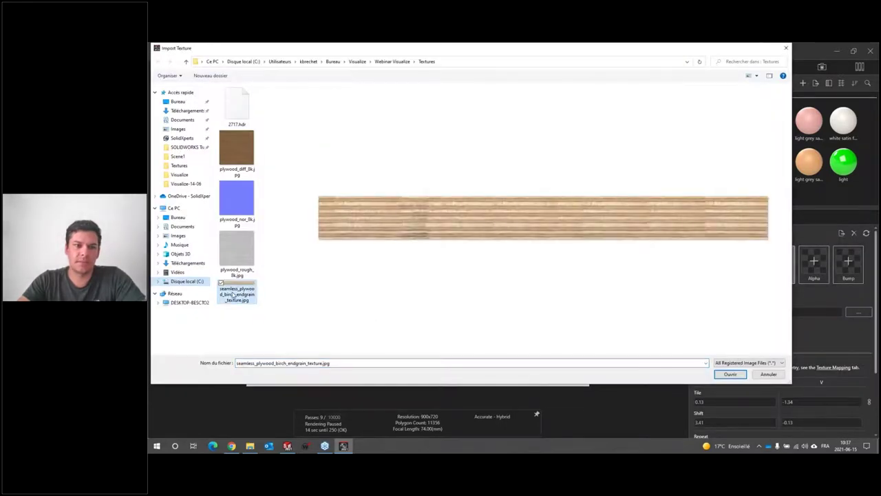
{"action": "left_click", "coordinate": [730, 374]}
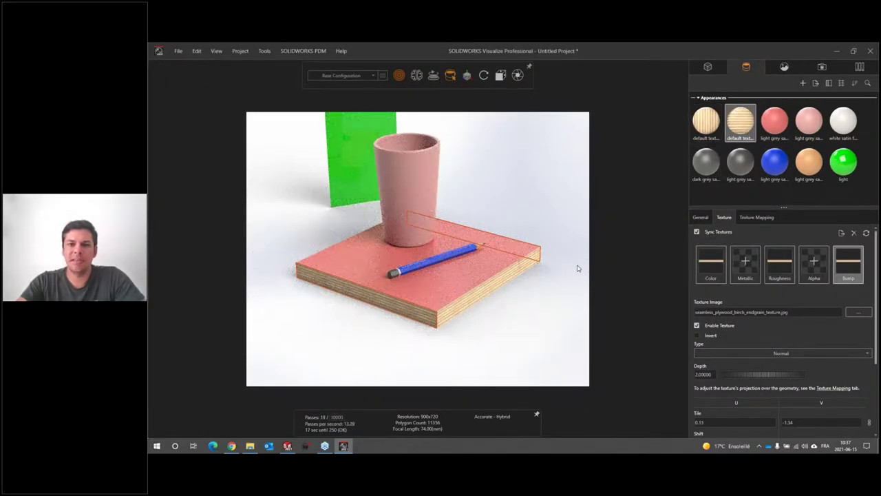
- Set the roughness of both plywood edge appearances, default texture-2 and default texture, to 1
{"action": "left_click", "coordinate": [703, 217]}
{"action": "type", "text": "1"}
{"action": "key", "text": "Return"}
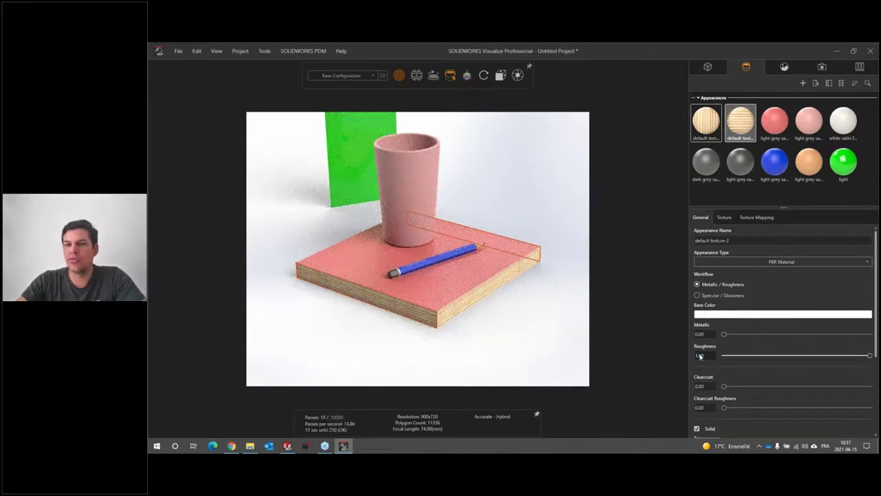
{"action": "key", "text": "ctrl+z"}
{"action": "type", "text": "1"}
{"action": "key", "text": "Return"}
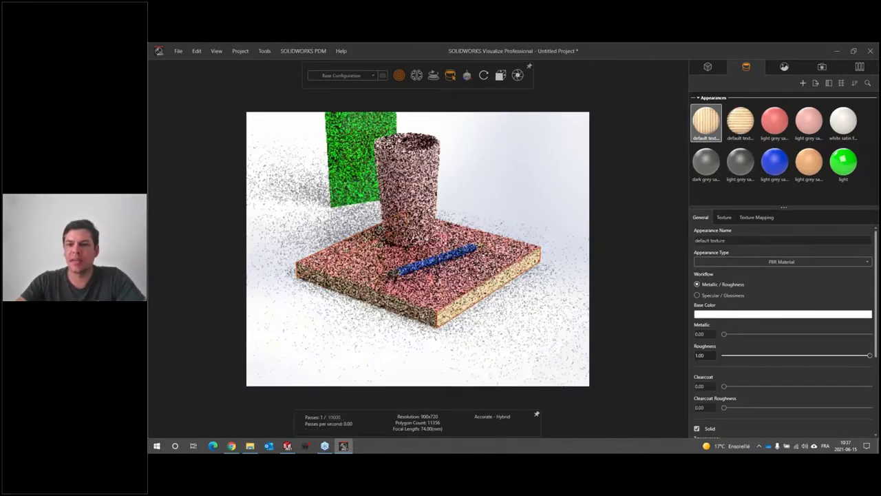
{"action": "left_click", "coordinate": [468, 330]}
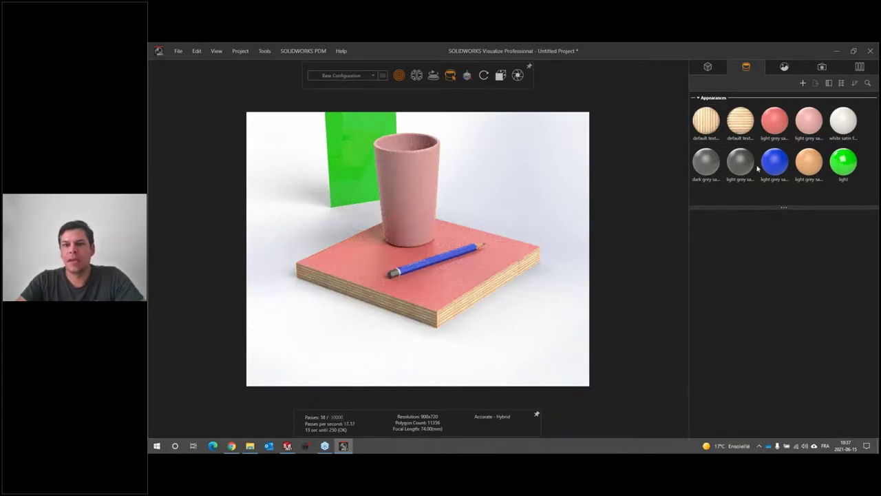
- Rename the red appearance of the board's top face as TopPlywood and change its type to PBR Material
{"action": "left_click", "coordinate": [781, 124]}
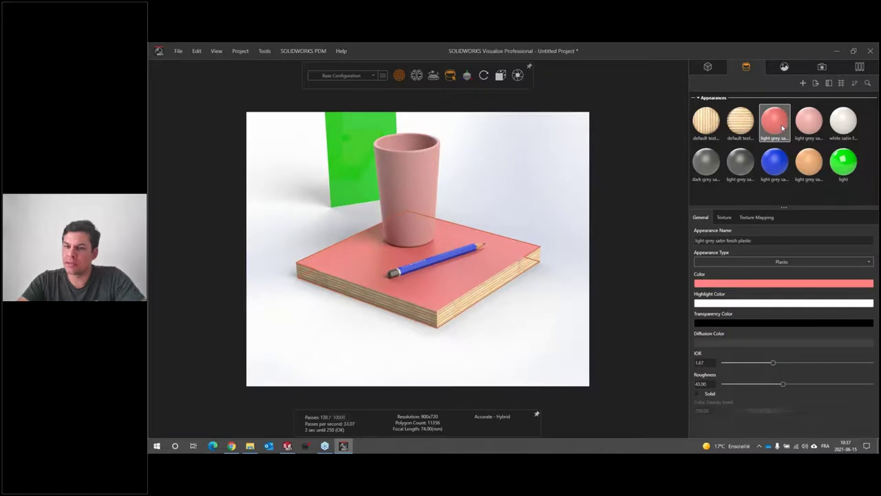
{"action": "key", "text": "ctrl+a"}
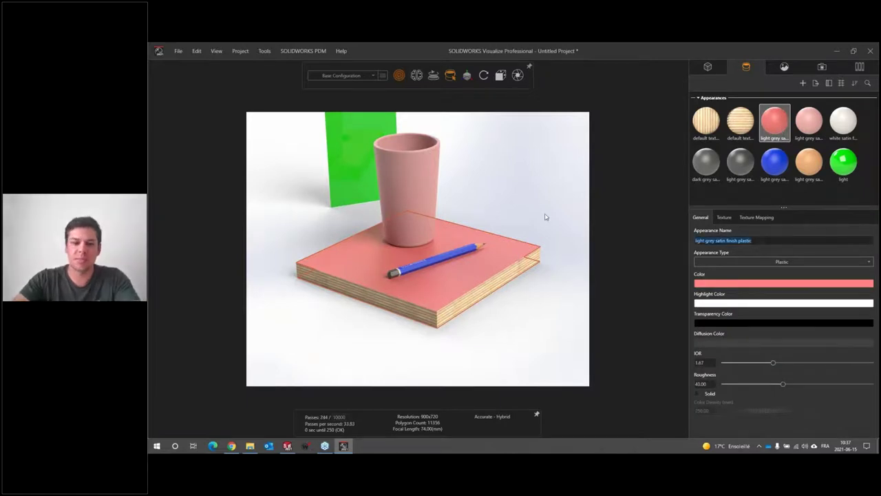
{"action": "type", "text": "TopPlywood"}
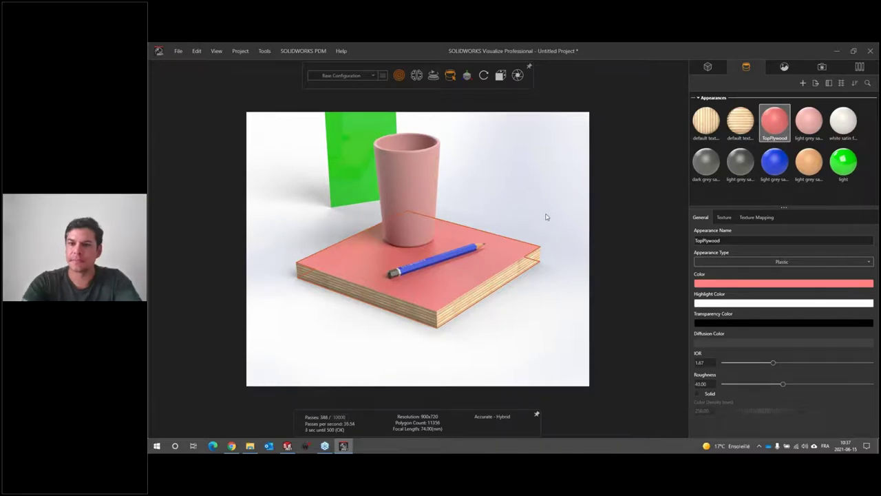
{"action": "left_click", "coordinate": [781, 262]}
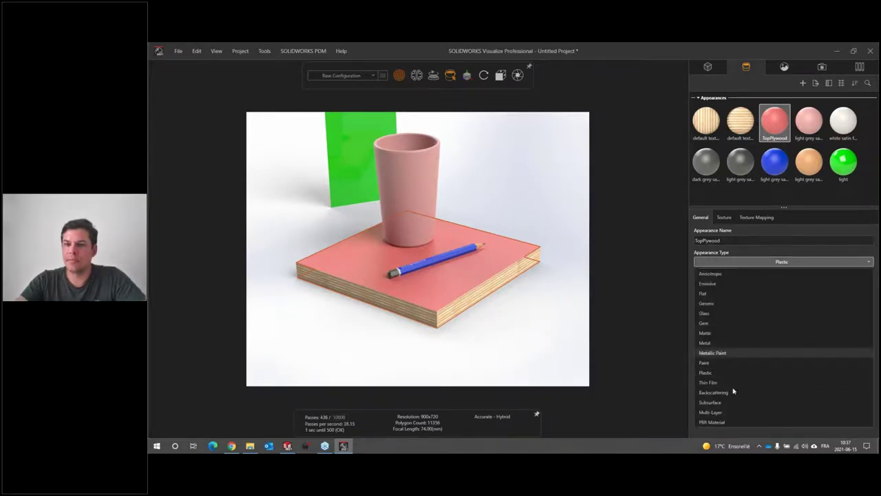
{"action": "left_click", "coordinate": [723, 419]}
- Load plywood_diff_8k.jpg as the color texture and plywood_rough_8k.jpg as the roughness texture of TopPlywood
{"action": "left_click", "coordinate": [725, 218]}
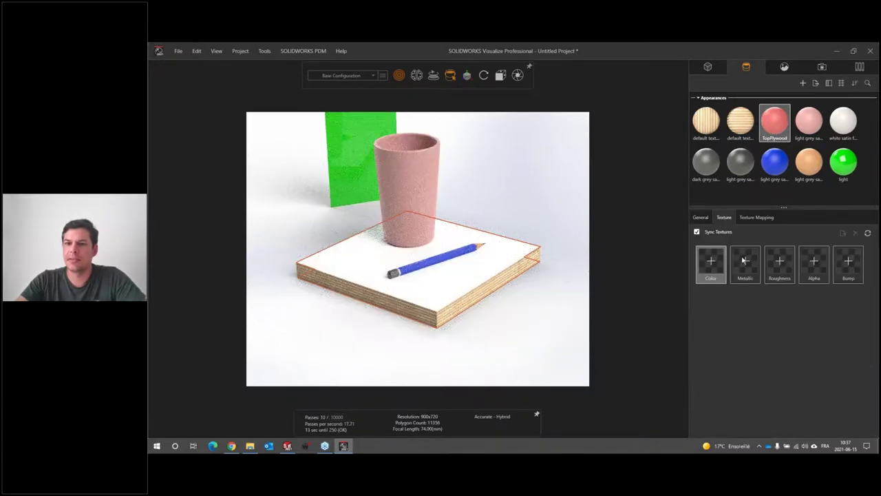
{"action": "left_click", "coordinate": [712, 262]}
{"action": "left_click", "coordinate": [237, 148]}
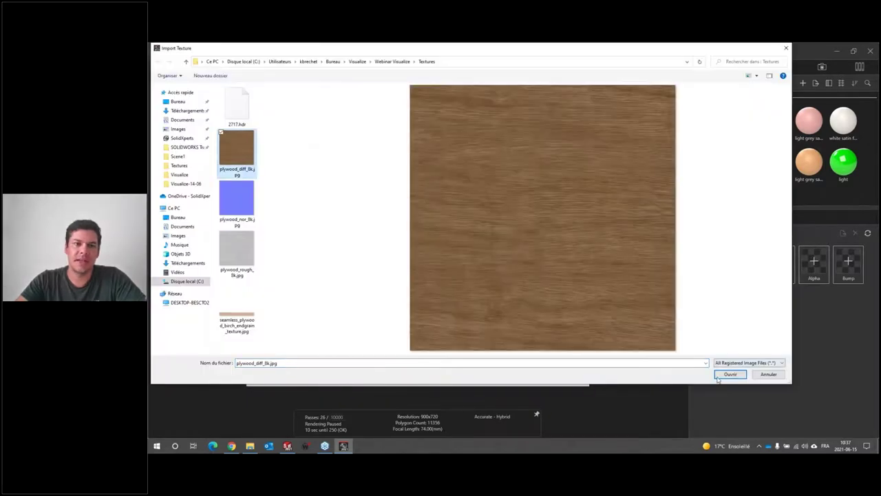
{"action": "left_click", "coordinate": [730, 374]}
{"action": "left_click", "coordinate": [504, 281]}
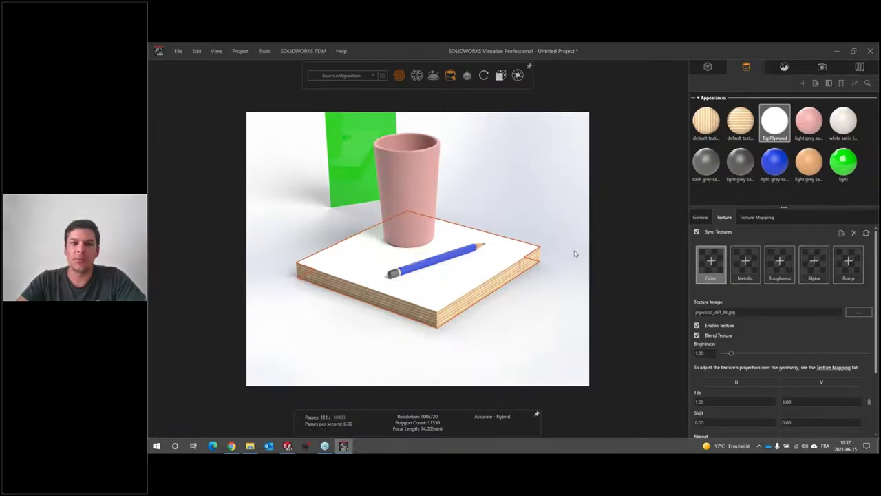
{"action": "left_click", "coordinate": [779, 262]}
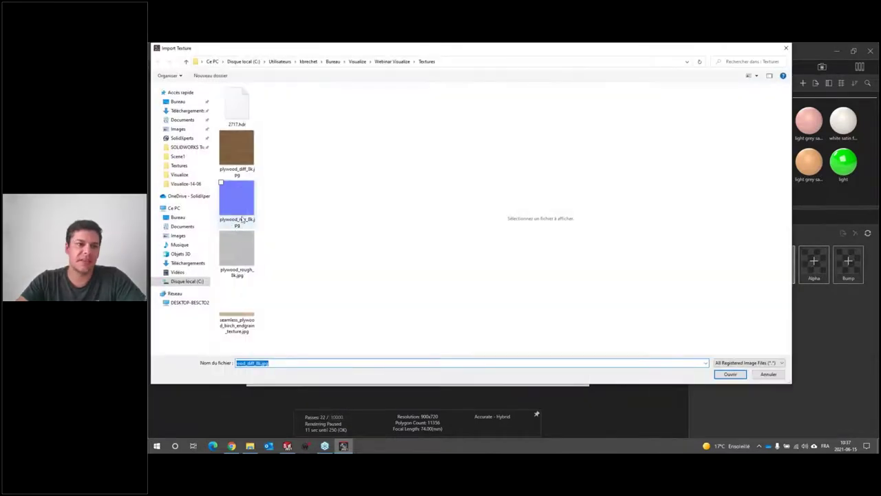
{"action": "left_click", "coordinate": [237, 252]}
{"action": "left_click", "coordinate": [730, 375]}
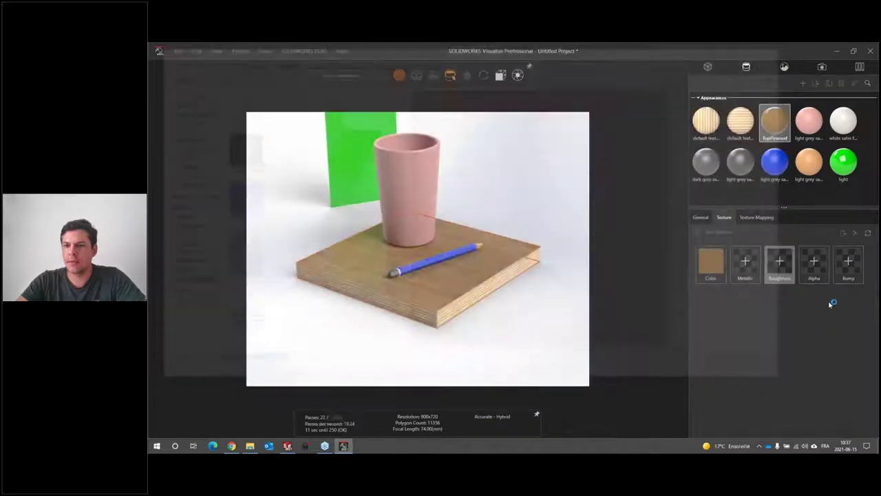
- Load plywood_nor_8k.jpg as TopPlywood's bump texture, set its type to Displacement and invert it
{"action": "left_click", "coordinate": [850, 262]}
{"action": "left_click", "coordinate": [237, 199]}
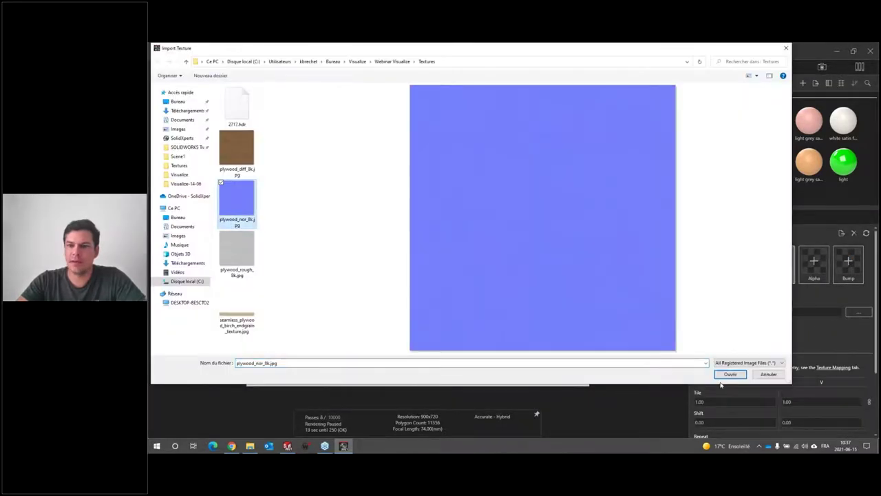
{"action": "left_click", "coordinate": [729, 375]}
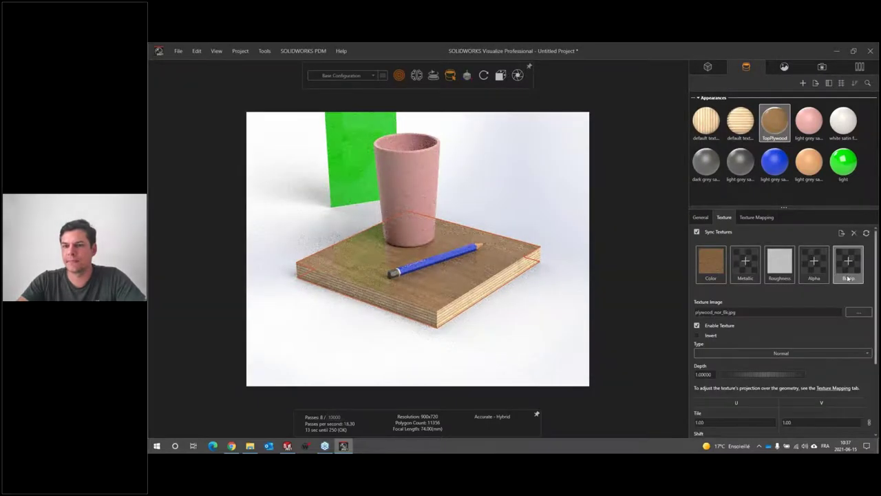
{"action": "left_click", "coordinate": [781, 353]}
{"action": "left_click", "coordinate": [781, 379]}
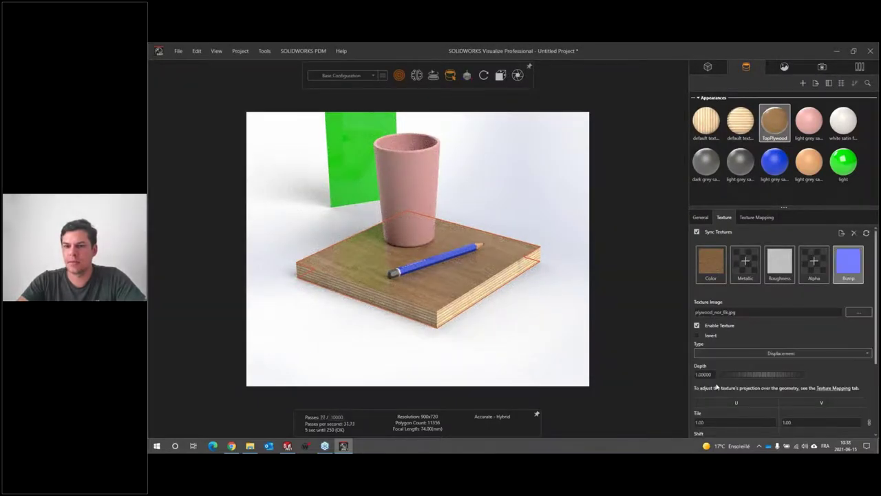
{"action": "left_click", "coordinate": [697, 335]}
- Set TopPlywood's roughness to 0.5 and inspect the rendered board's wood surface and edges close up and from afar
{"action": "left_click", "coordinate": [700, 216]}
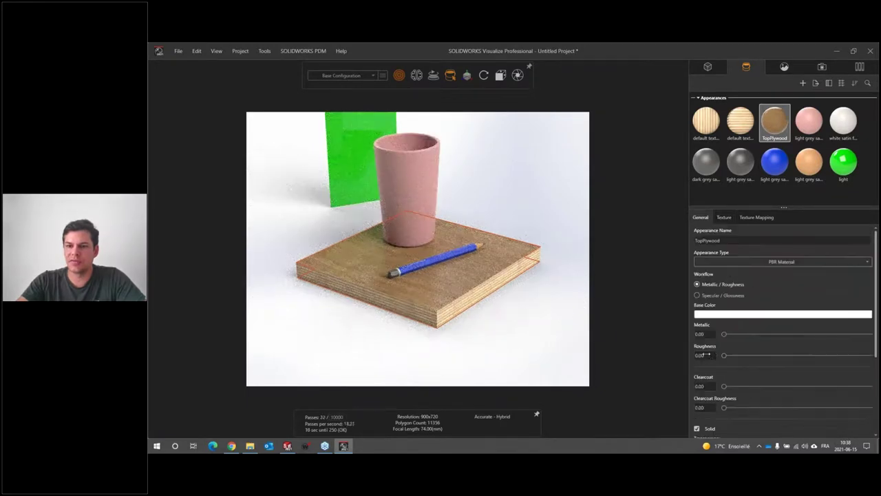
{"action": "type", "text": "0.5"}
{"action": "key", "text": "Return"}
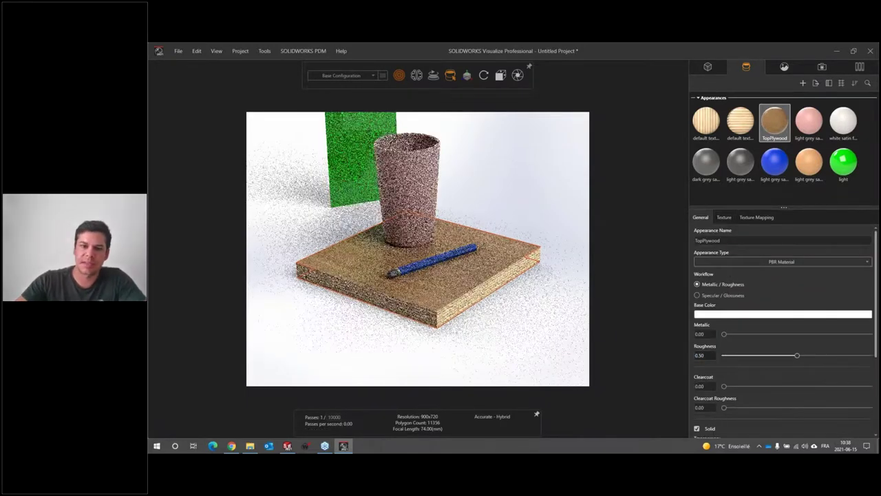
{"action": "left_click", "coordinate": [482, 303]}
{"action": "scroll", "coordinate": [424, 270], "scroll_direction": "up", "scroll_amount": 5}
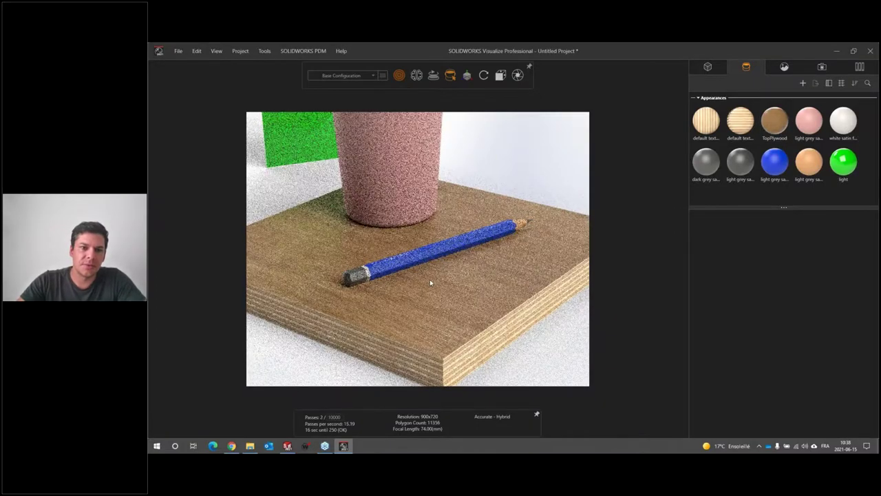
{"action": "left_click_drag", "start_coordinate": [491, 358], "coordinate": [429, 338]}
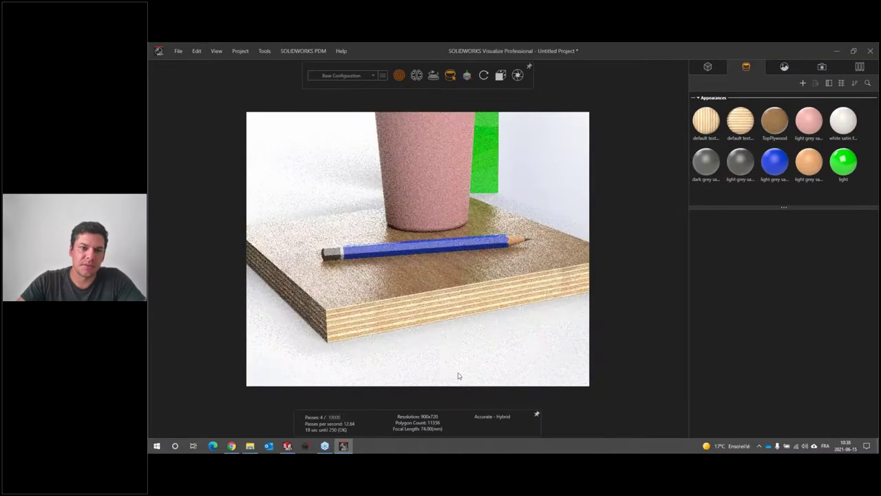
{"action": "scroll", "coordinate": [360, 227], "scroll_direction": "down", "scroll_amount": 5}
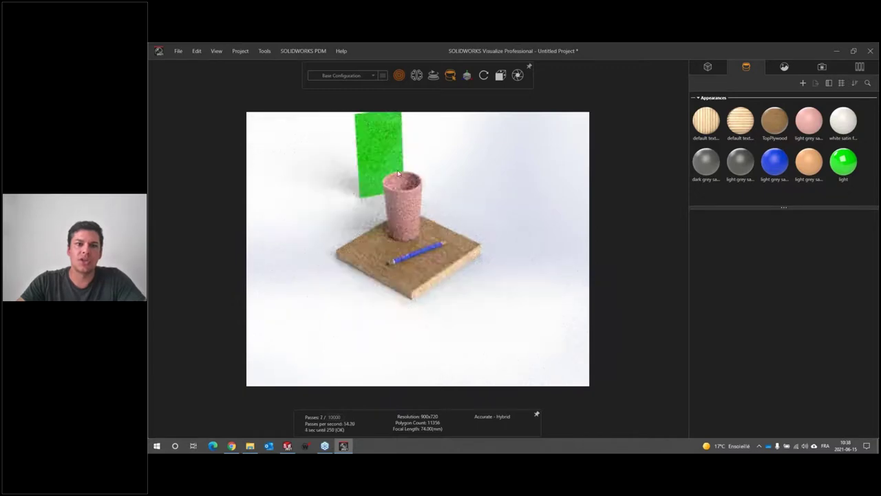
{"action": "scroll", "coordinate": [413, 272], "scroll_direction": "up", "scroll_amount": 2}
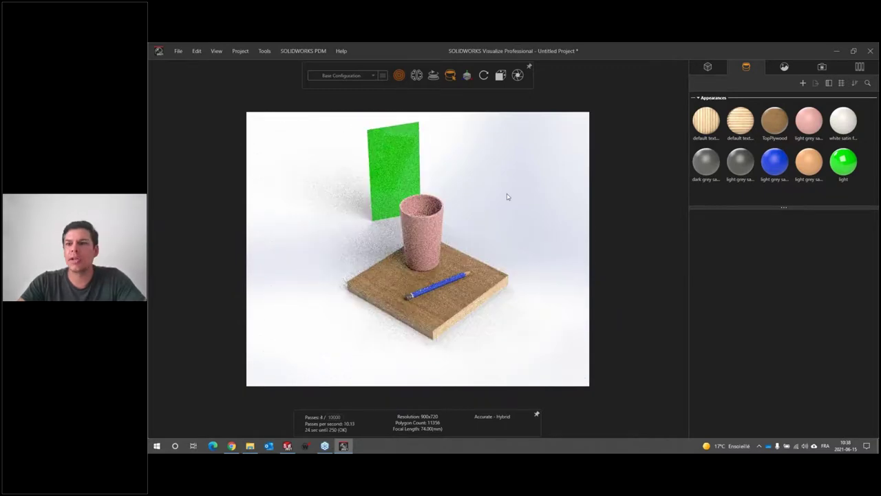
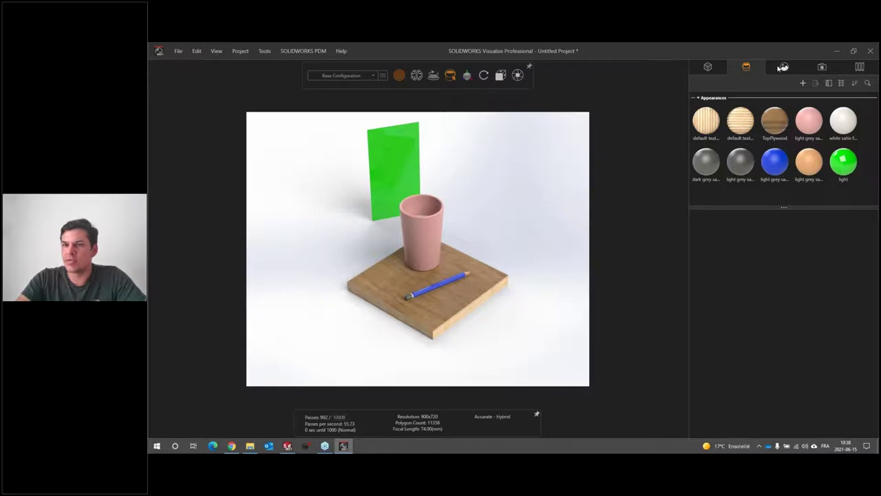
- Apply the Xenon 8000K appearance from the local Emissives library to the green panel behind the cup
{"action": "left_click", "coordinate": [860, 66]}
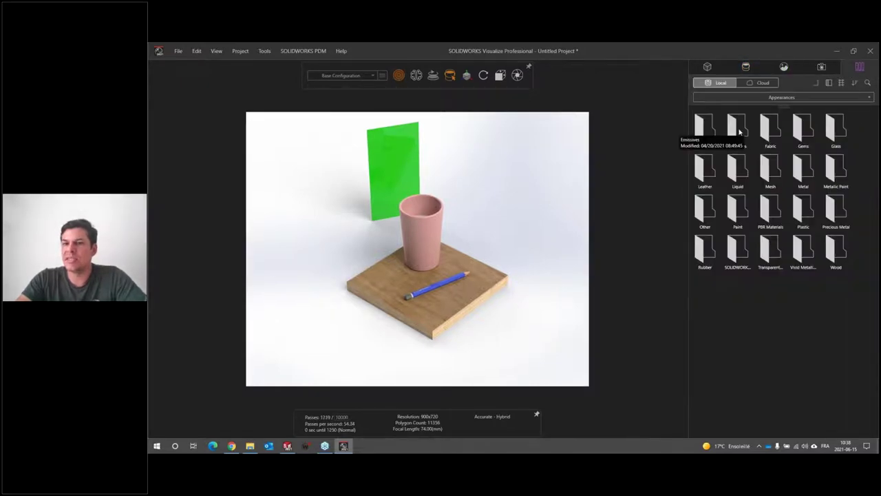
{"action": "double_click", "coordinate": [739, 128]}
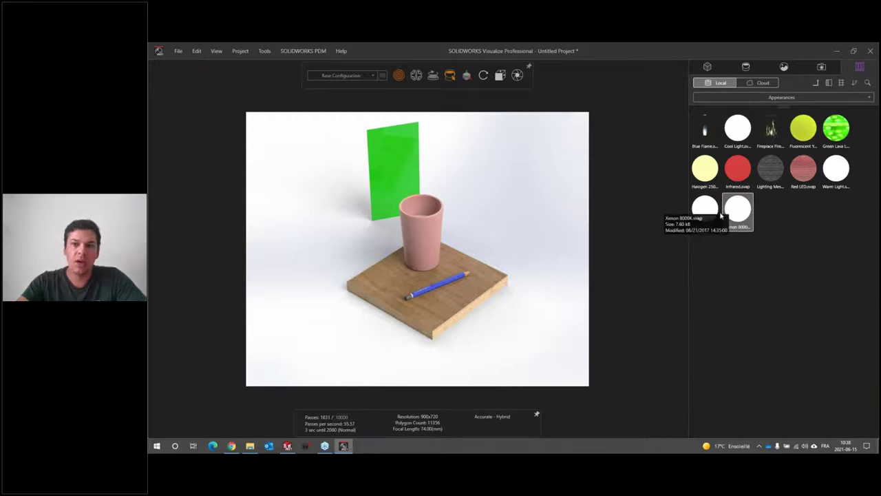
{"action": "left_click_drag", "start_coordinate": [741, 208], "coordinate": [403, 172]}
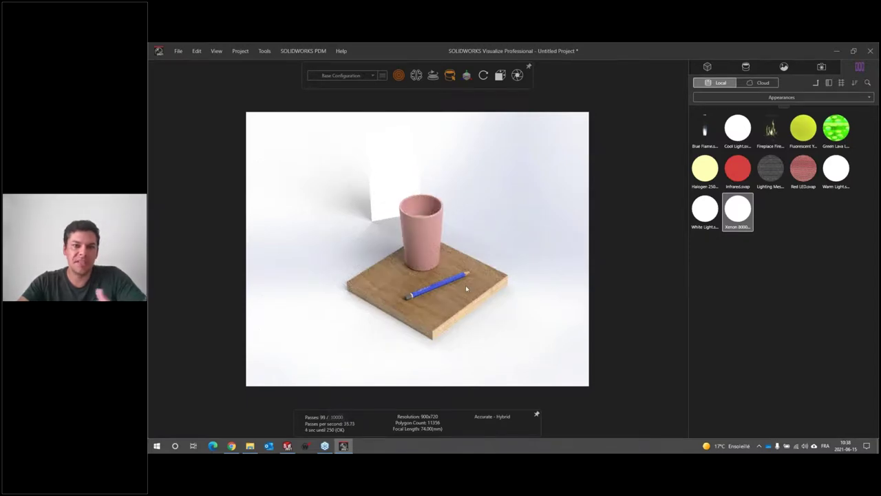
- Set the brightness of the panel's Xenon 8000K emissive appearance to 15
{"action": "left_click_drag", "start_coordinate": [470, 335], "coordinate": [389, 277]}
{"action": "scroll", "coordinate": [389, 276], "scroll_direction": "up", "scroll_amount": 5}
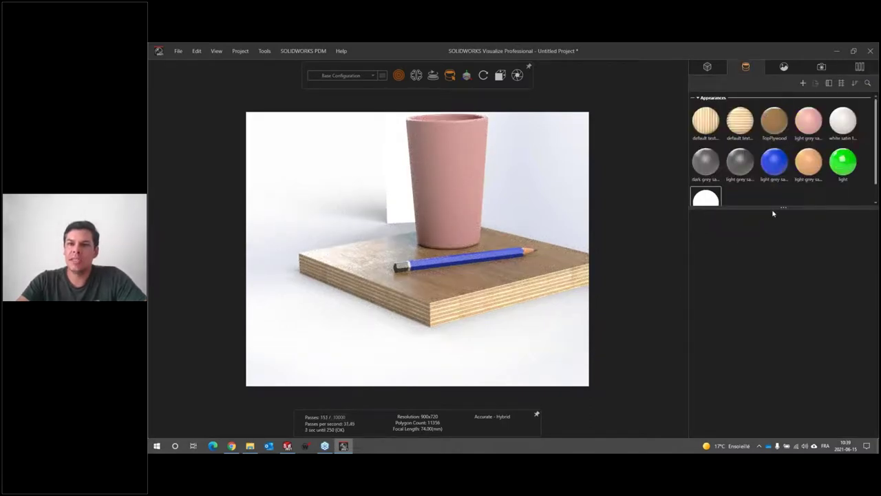
{"action": "left_click_drag", "start_coordinate": [782, 212], "coordinate": [782, 228]}
{"action": "left_click", "coordinate": [707, 205]}
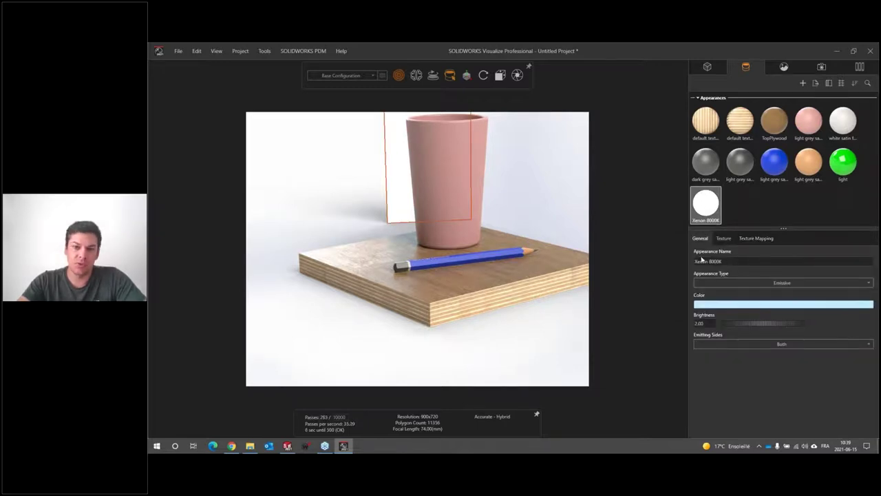
{"action": "left_click", "coordinate": [769, 284]}
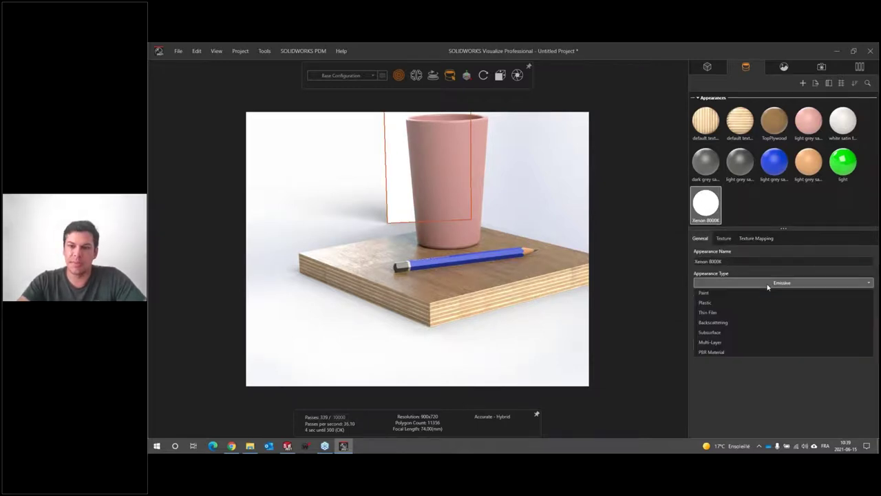
{"action": "left_click", "coordinate": [768, 284]}
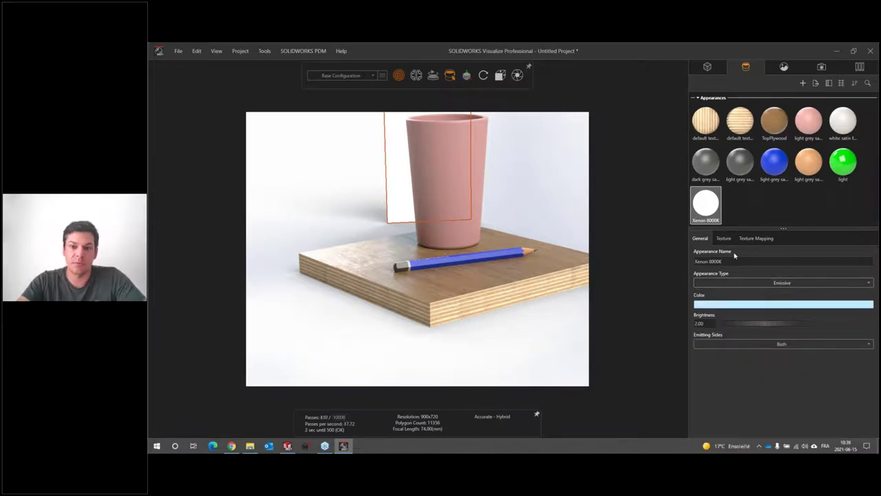
{"action": "left_click", "coordinate": [735, 323]}
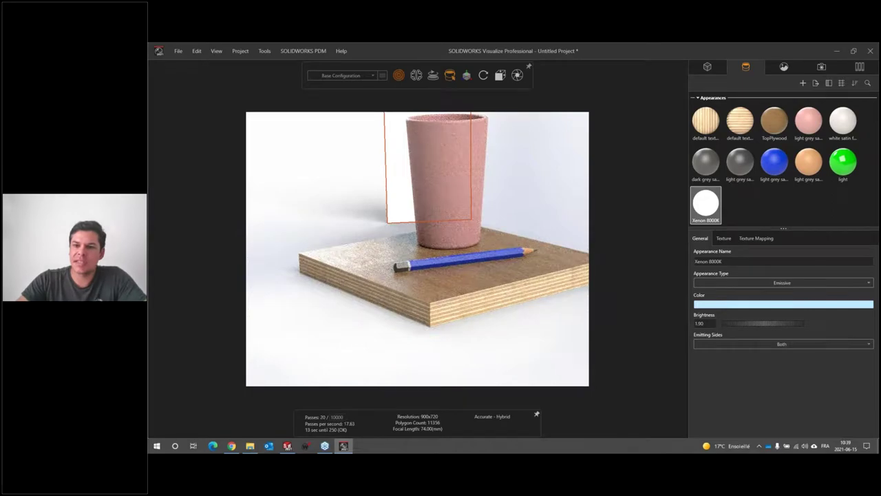
{"action": "type", "text": "15"}
{"action": "key", "text": "Return"}
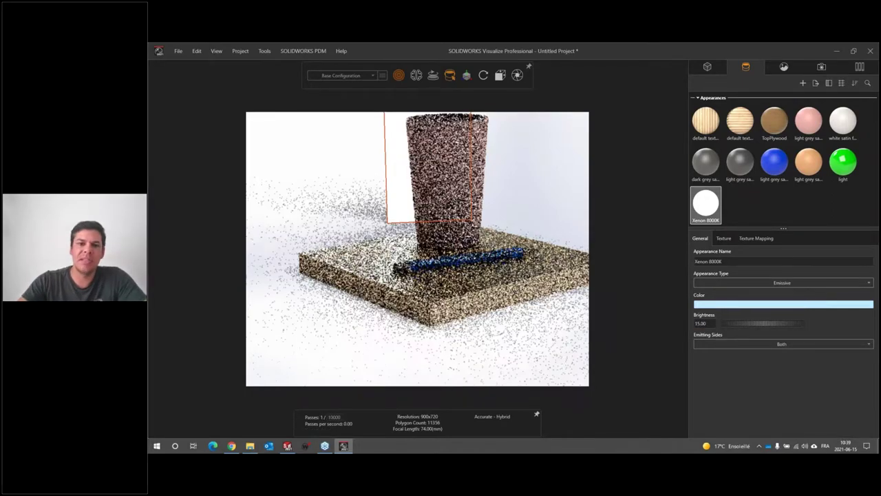
- Set the brightness of the 3 Point Faded environment to 0.1
{"action": "left_click_drag", "start_coordinate": [481, 327], "coordinate": [494, 293]}
{"action": "middle_click_drag", "start_coordinate": [494, 293], "coordinate": [474, 321]}
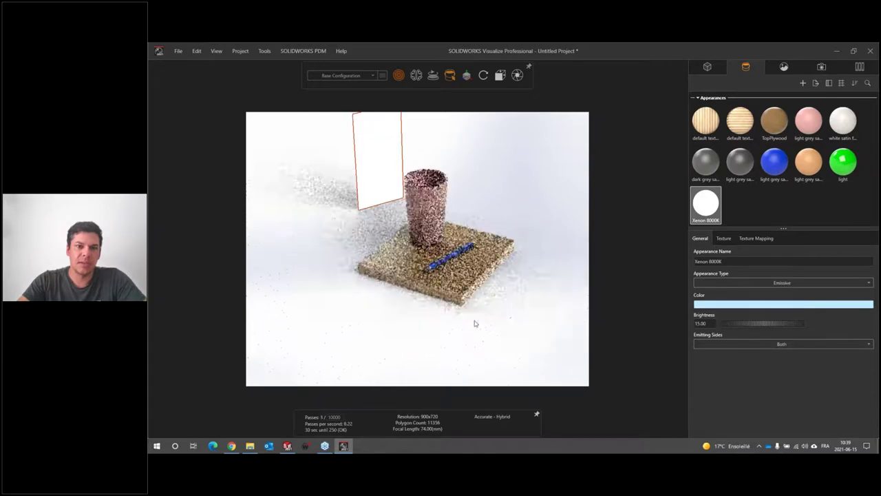
{"action": "left_click", "coordinate": [500, 282]}
{"action": "scroll", "coordinate": [422, 255], "scroll_direction": "down", "scroll_amount": 3}
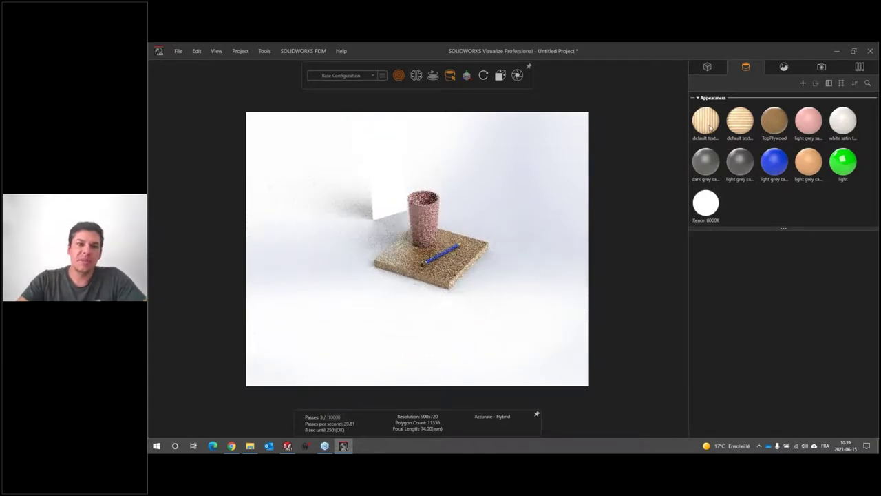
{"action": "left_click", "coordinate": [784, 68]}
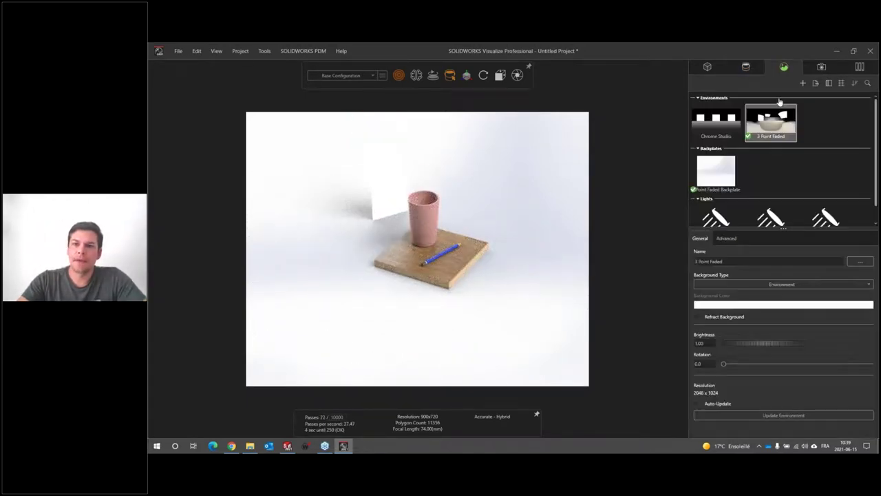
{"action": "double_click", "coordinate": [701, 343]}
{"action": "type", "text": "0.1"}
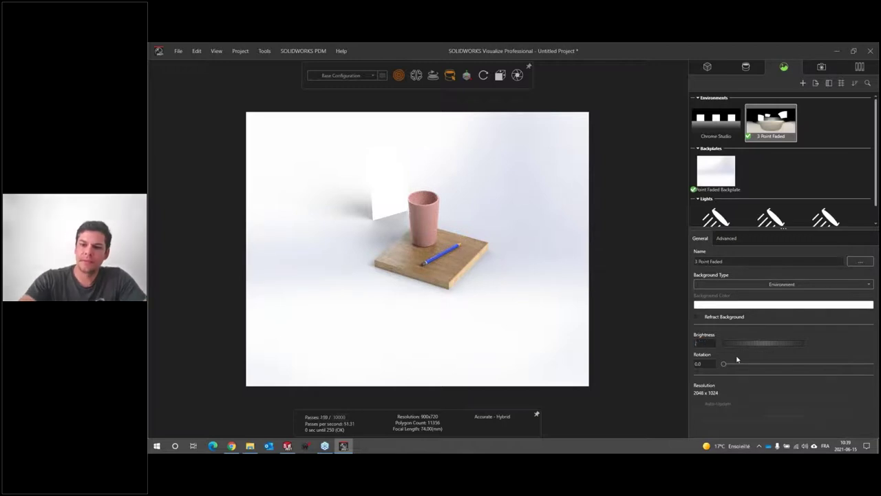
{"action": "key", "text": "Return"}
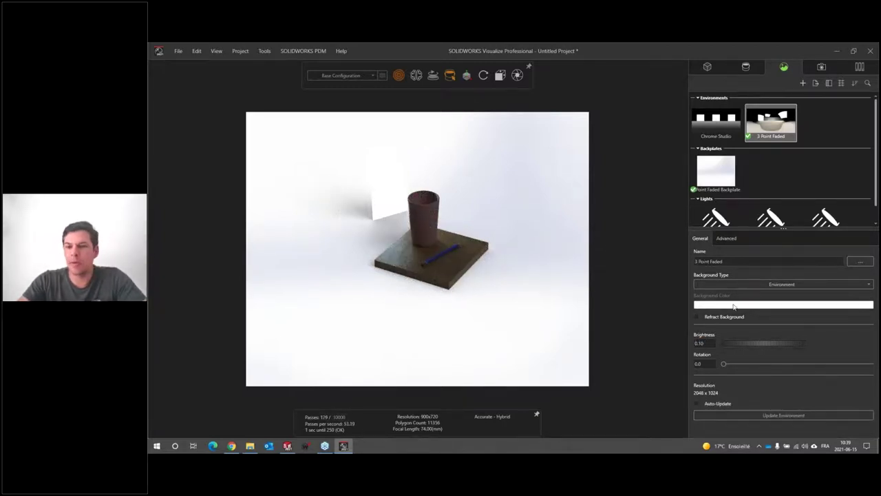
- Change the environment's background type to Color with an HSV value of 16, and delete the 3 Point Faded Backplate
{"action": "left_click", "coordinate": [765, 284]}
{"action": "left_click", "coordinate": [711, 301]}
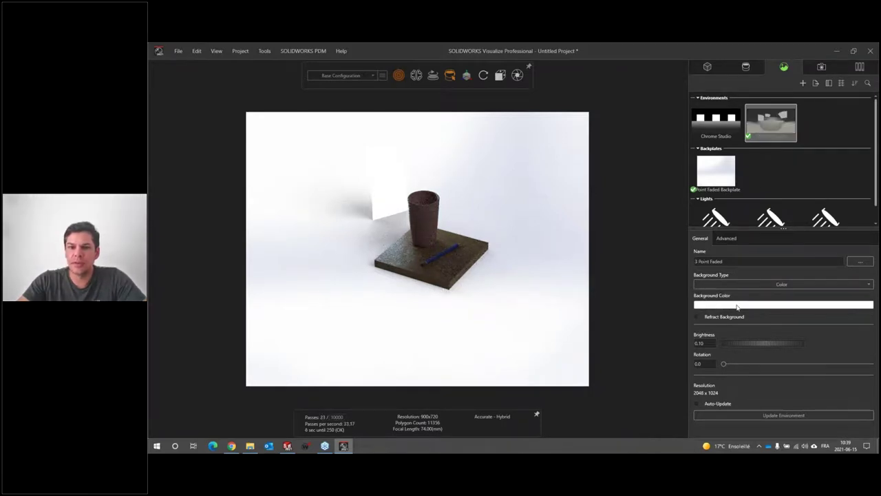
{"action": "left_click", "coordinate": [706, 306]}
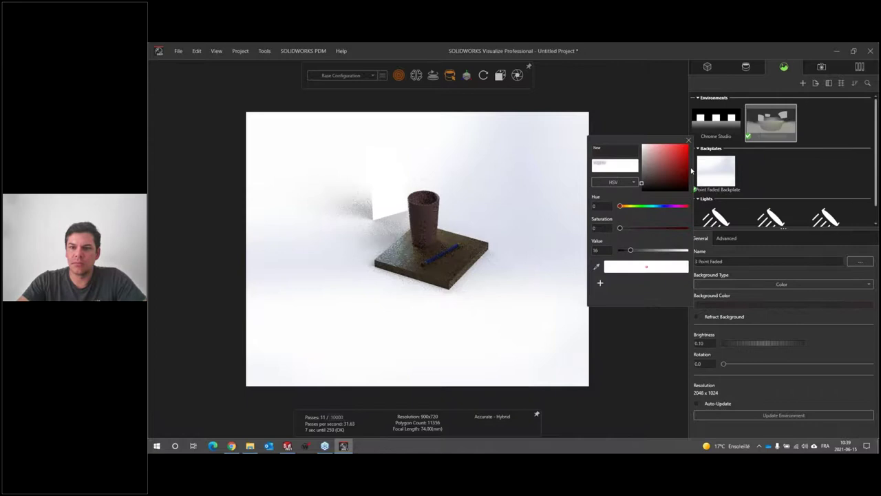
{"action": "left_click_drag", "start_coordinate": [677, 142], "coordinate": [762, 158]}
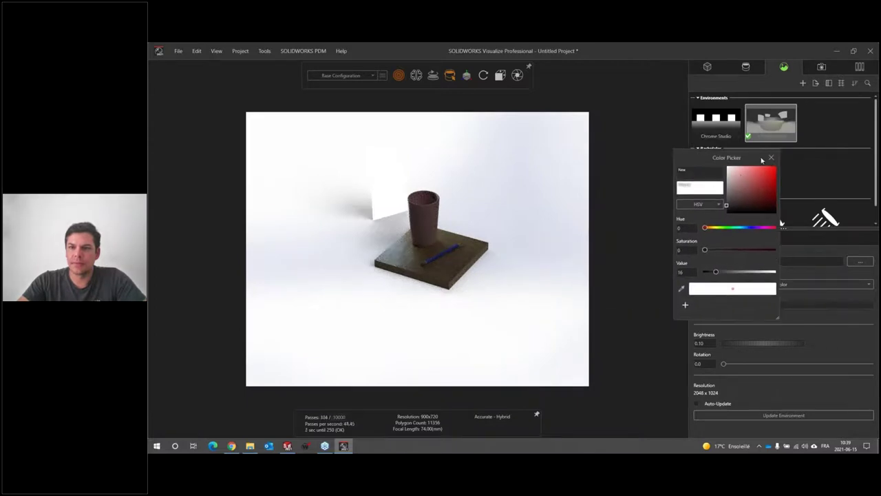
{"action": "left_click", "coordinate": [773, 159]}
{"action": "right_click", "coordinate": [713, 177]}
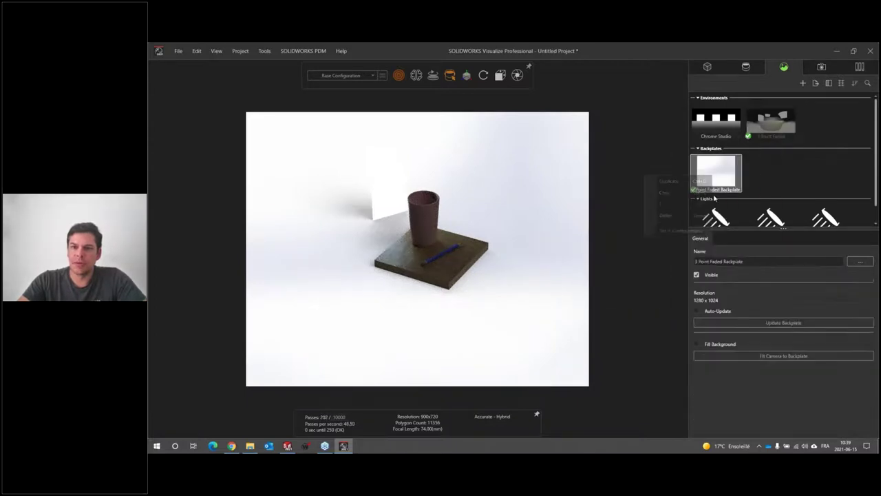
{"action": "left_click", "coordinate": [672, 218]}
- Inspect the panel's light reflections on the board's wood grain from several angles, close up and from afar
{"action": "left_click_drag", "start_coordinate": [431, 237], "coordinate": [411, 279]}
{"action": "scroll", "coordinate": [411, 279], "scroll_direction": "up", "scroll_amount": 3}
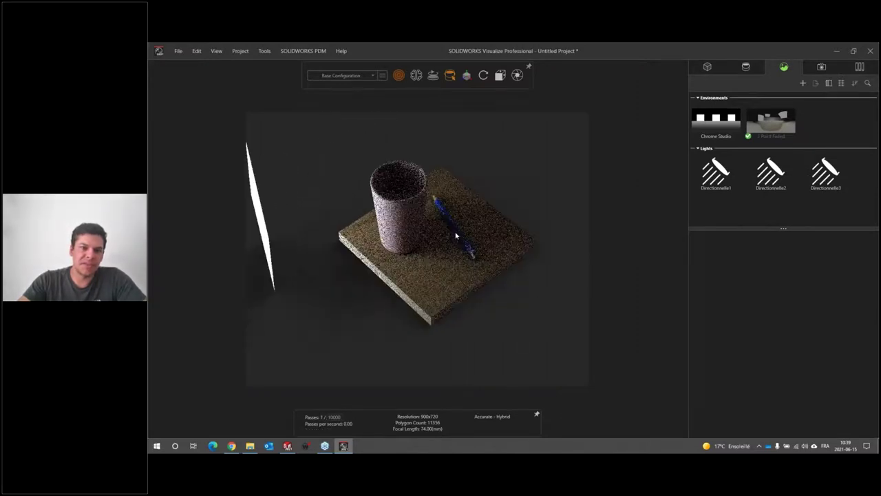
{"action": "scroll", "coordinate": [458, 237], "scroll_direction": "up", "scroll_amount": 3}
{"action": "left_click_drag", "start_coordinate": [364, 356], "coordinate": [404, 244]}
{"action": "scroll", "coordinate": [405, 249], "scroll_direction": "up", "scroll_amount": 4}
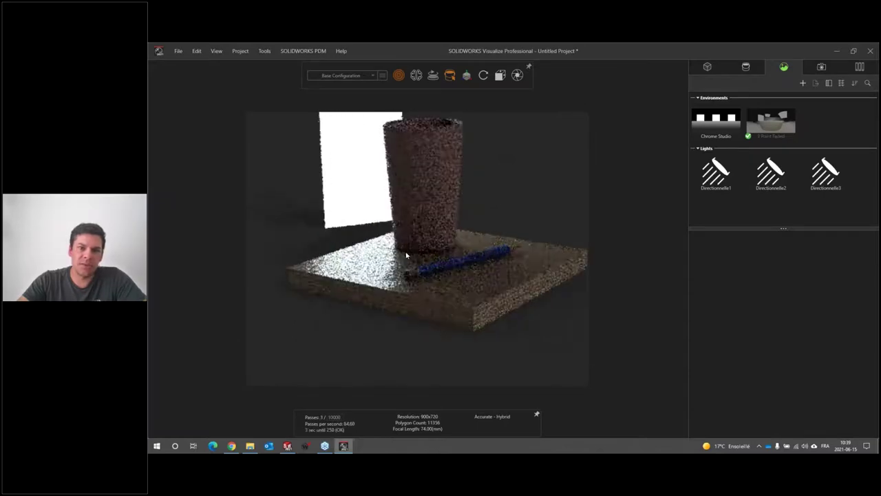
{"action": "mouse_move", "coordinate": [553, 277]}
{"action": "left_mouse_down"}
{"action": "mouse_move", "coordinate": [486, 279]}
{"action": "mouse_move", "coordinate": [562, 256]}
{"action": "left_mouse_up"}
{"action": "left_click_drag", "start_coordinate": [402, 262], "coordinate": [392, 296]}
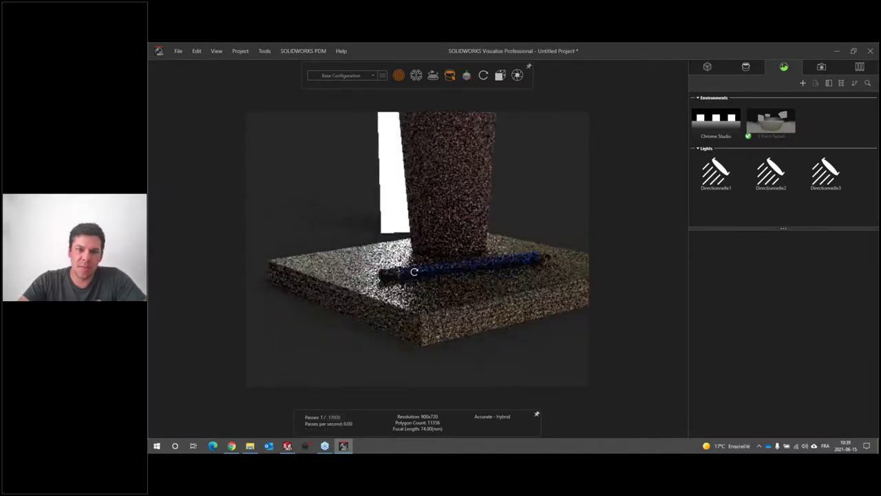
{"action": "scroll", "coordinate": [392, 297], "scroll_direction": "up", "scroll_amount": 6}
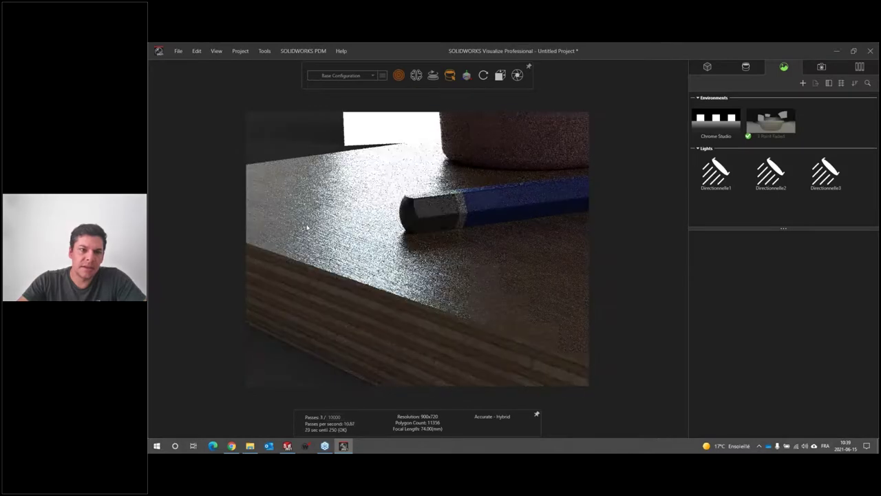
{"action": "scroll", "coordinate": [307, 228], "scroll_direction": "down", "scroll_amount": 8}
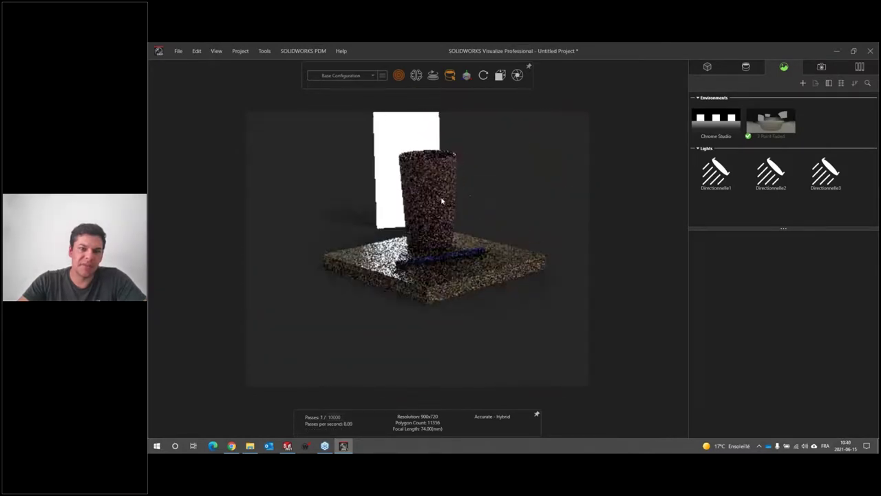
{"action": "scroll", "coordinate": [443, 200], "scroll_direction": "up", "scroll_amount": 5}
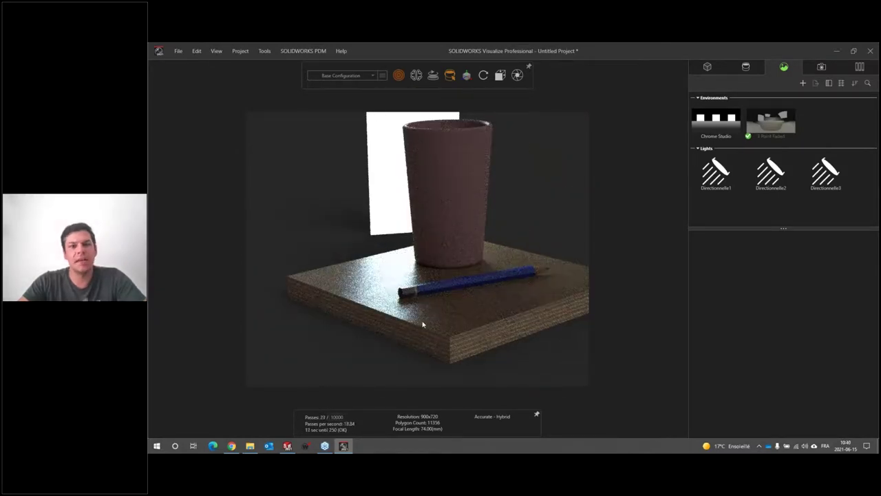
- Expand the Scene2_VISUALIZE model down to its parts and set the light part to Faded
{"action": "left_click", "coordinate": [707, 67]}
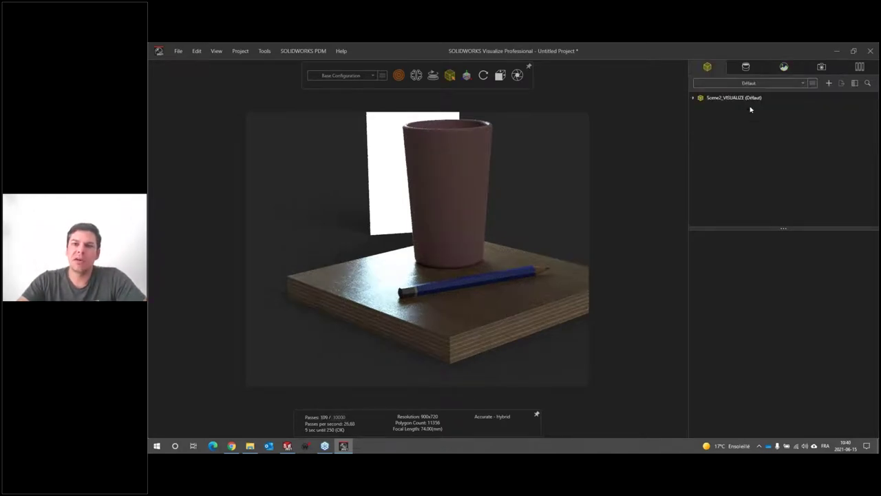
{"action": "left_click", "coordinate": [696, 99]}
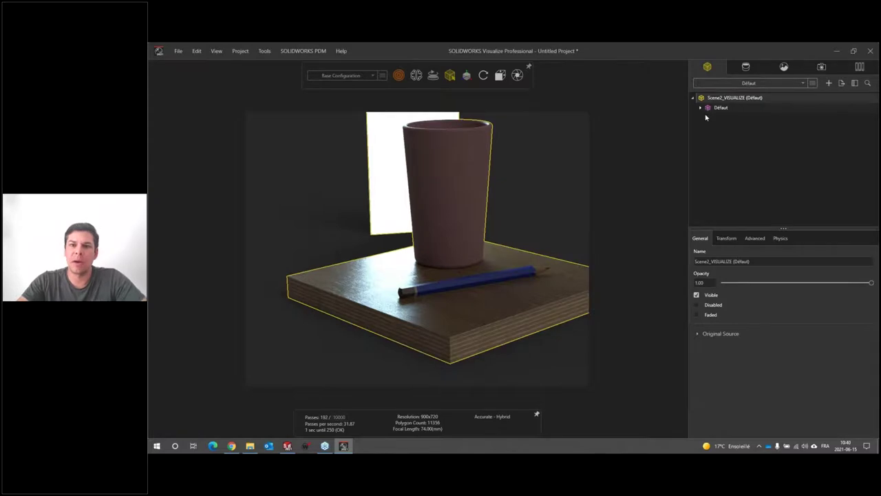
{"action": "left_click", "coordinate": [701, 109]}
{"action": "mouse_move", "coordinate": [732, 214]}
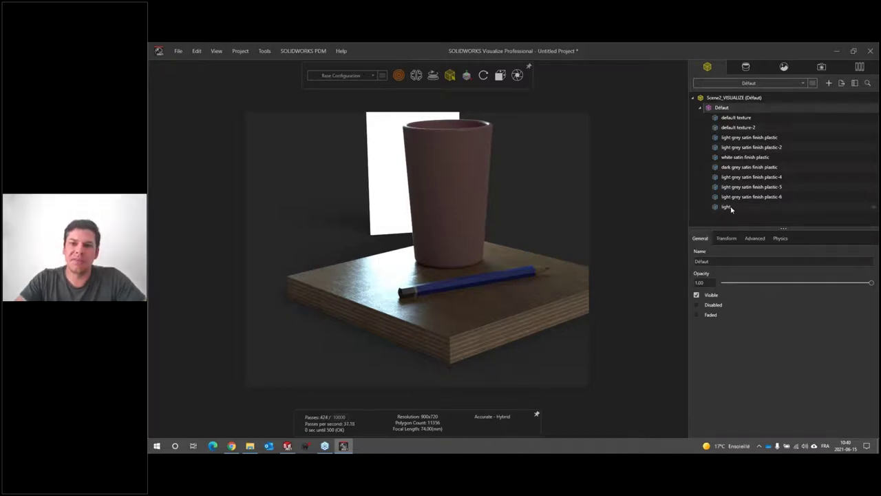
{"action": "left_click", "coordinate": [724, 208]}
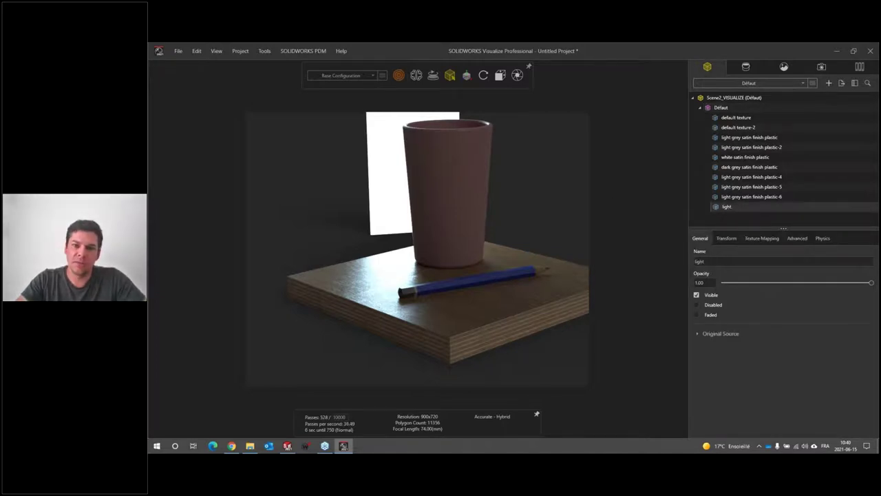
{"action": "left_click", "coordinate": [696, 315]}
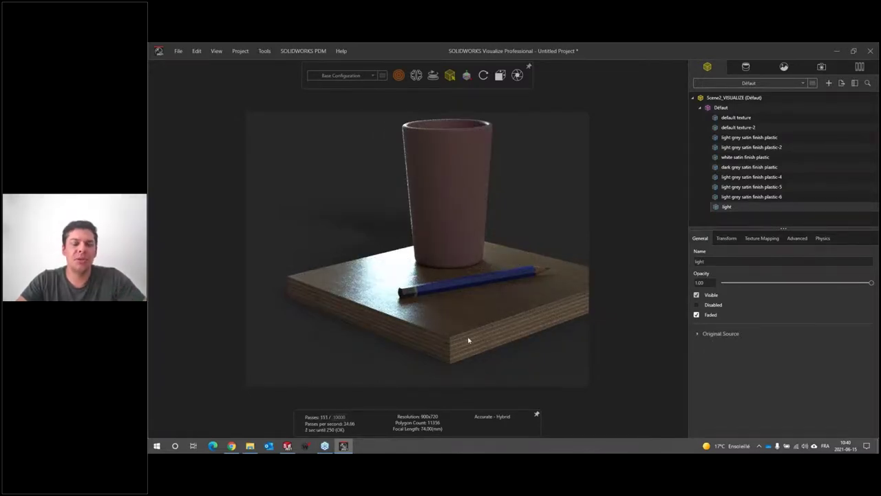
- Examine the lighting on the board, cup and pencil from several sides with the panel faded
{"action": "scroll", "coordinate": [425, 317], "scroll_direction": "down", "scroll_amount": 5}
{"action": "middle_click_drag", "start_coordinate": [425, 316], "coordinate": [486, 281]}
{"action": "left_click_drag", "start_coordinate": [485, 281], "coordinate": [303, 273]}
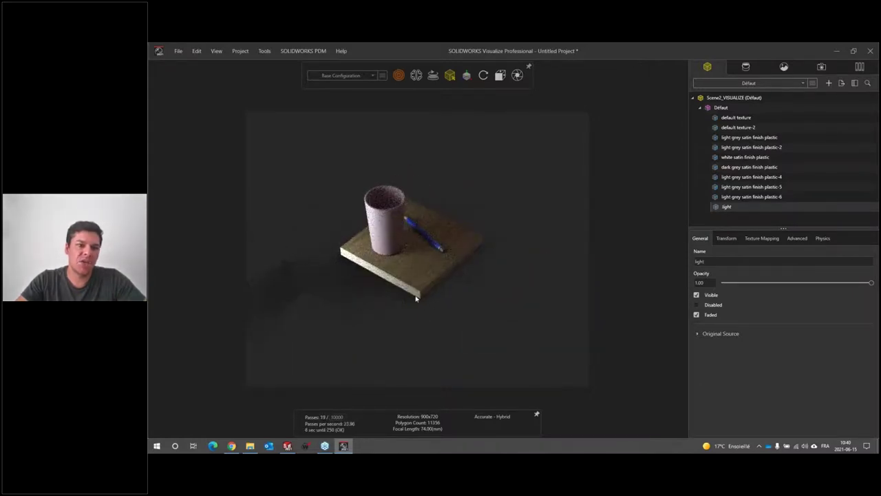
{"action": "left_click_drag", "start_coordinate": [359, 267], "coordinate": [312, 228]}
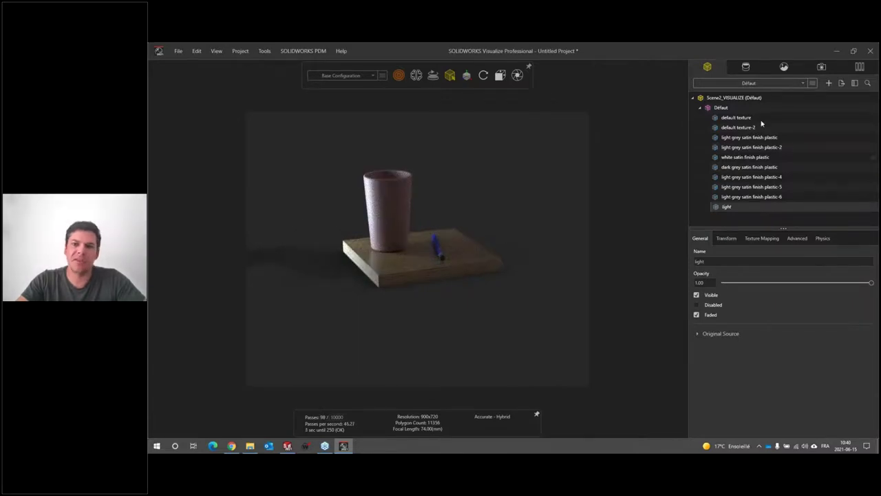
{"action": "left_click", "coordinate": [748, 68]}
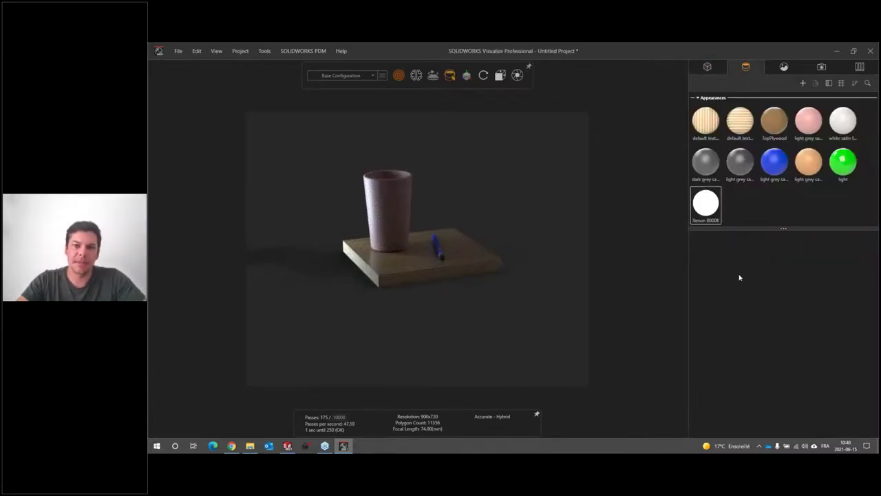
{"action": "left_click", "coordinate": [751, 348]}
{"action": "left_click", "coordinate": [751, 356]}
{"action": "left_click_drag", "start_coordinate": [519, 294], "coordinate": [383, 259]}
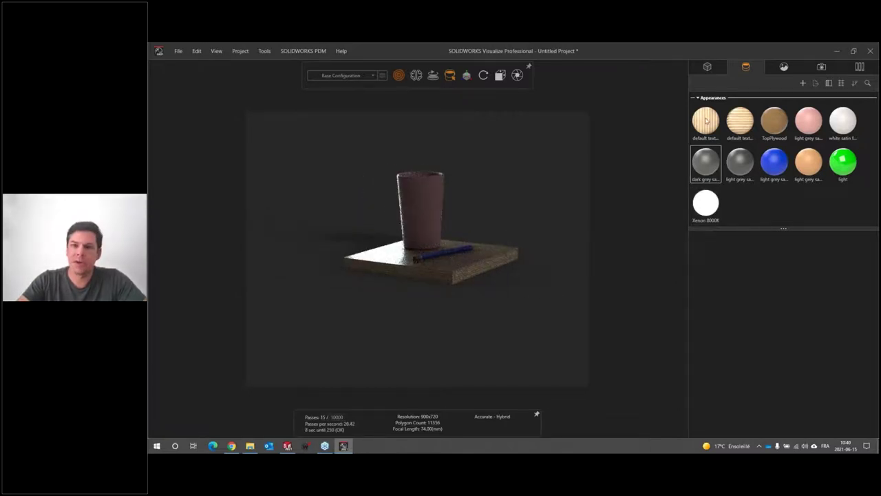
- Hide the light part and show it again to compare its effect on the scene
{"action": "left_click", "coordinate": [708, 67]}
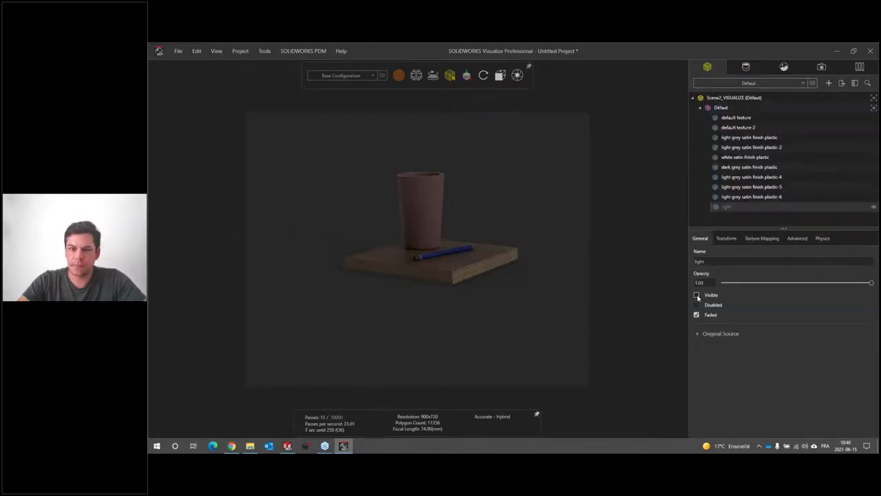
{"action": "left_click", "coordinate": [697, 295]}
{"action": "scroll", "coordinate": [392, 200], "scroll_direction": "up", "scroll_amount": 4}
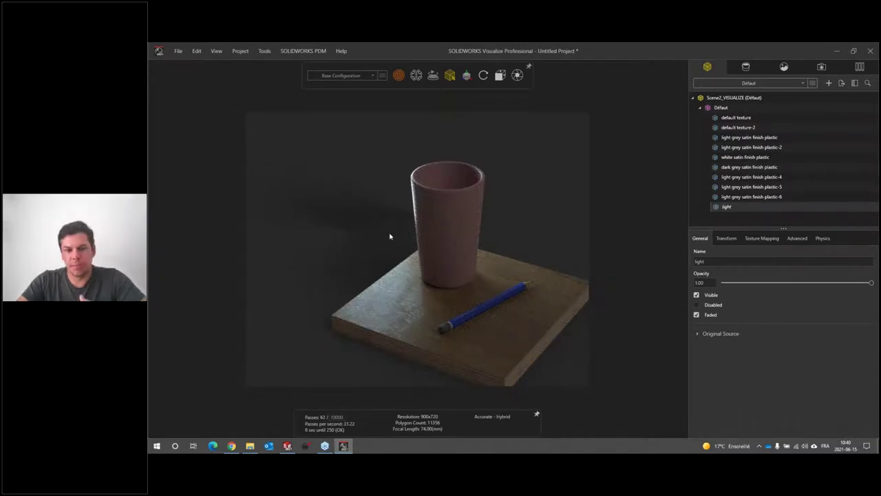
- Raise the light part above the board along its vertical axis and tilt it with the part manipulator
{"action": "scroll", "coordinate": [401, 253], "scroll_direction": "down", "scroll_amount": 3}
{"action": "mouse_move", "coordinate": [445, 264]}
{"action": "middle_mouse_down"}
{"action": "mouse_move", "coordinate": [469, 249]}
{"action": "mouse_move", "coordinate": [439, 260]}
{"action": "middle_mouse_up"}
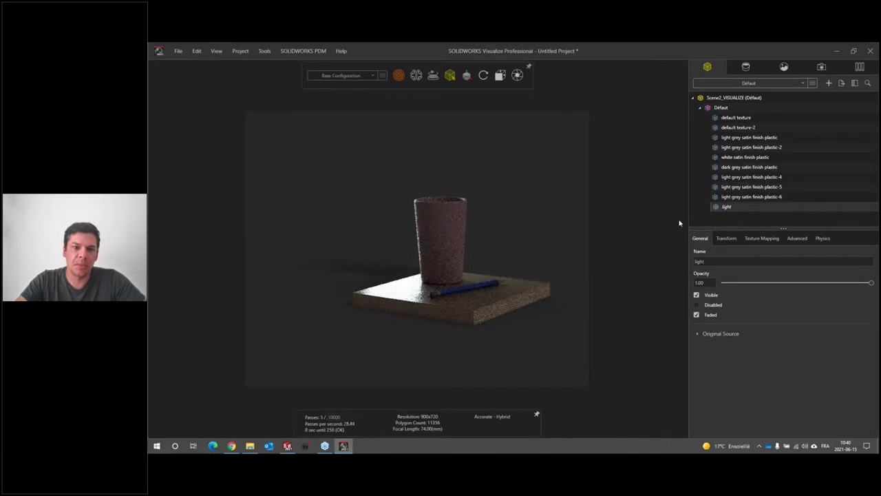
{"action": "right_click", "coordinate": [728, 206]}
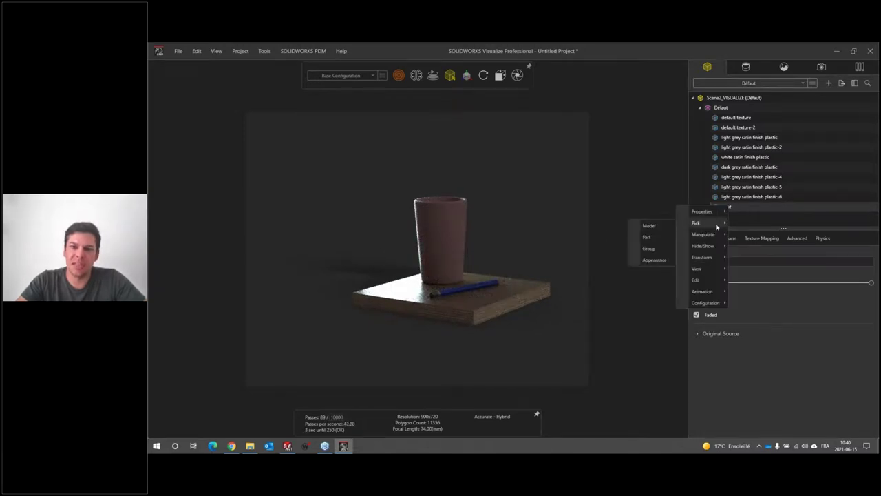
{"action": "left_click", "coordinate": [657, 244]}
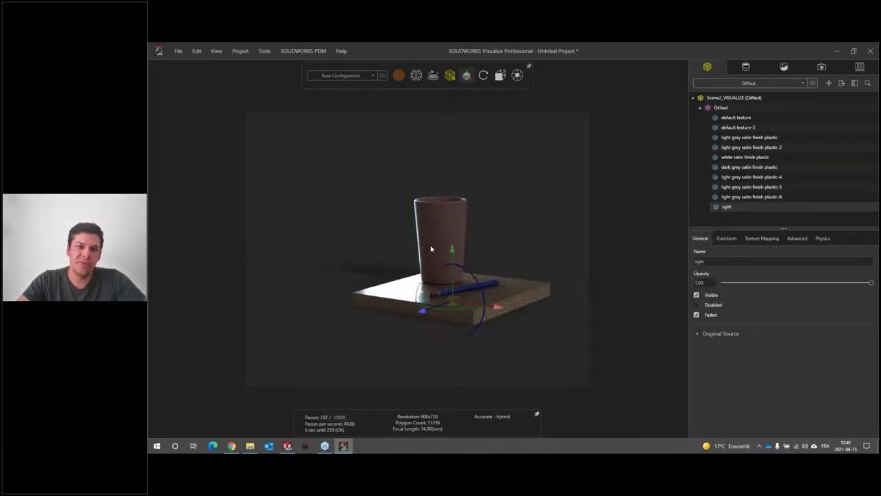
{"action": "left_click_drag", "start_coordinate": [452, 251], "coordinate": [457, 206]}
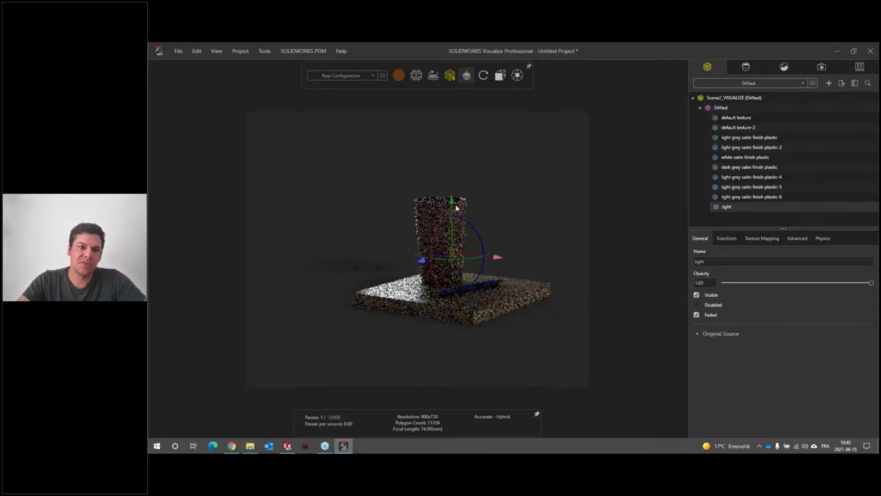
{"action": "left_click_drag", "start_coordinate": [481, 242], "coordinate": [485, 272]}
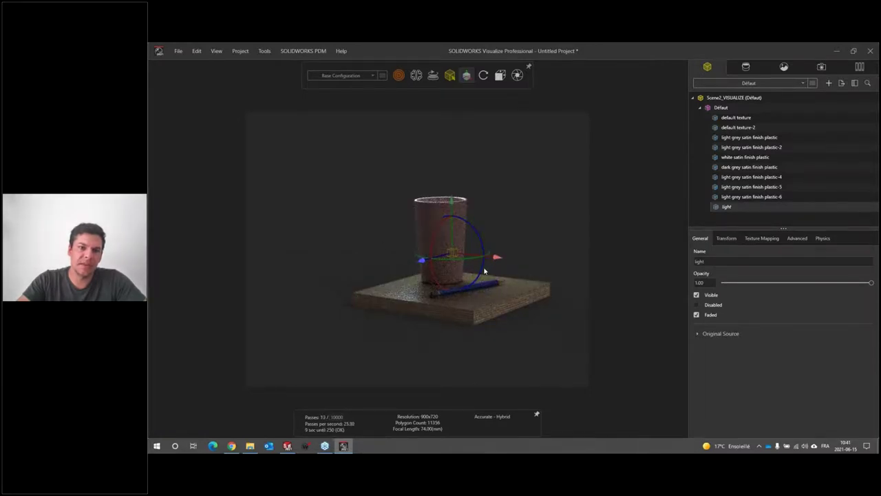
- Check the light part's placement over the cup with Faded turned off, then set it back to Faded and examine the scene
{"action": "left_click", "coordinate": [696, 316]}
{"action": "middle_click_drag", "start_coordinate": [504, 235], "coordinate": [533, 299]}
{"action": "left_click_drag", "start_coordinate": [502, 267], "coordinate": [549, 278]}
{"action": "mouse_move", "coordinate": [486, 245]}
{"action": "left_mouse_down"}
{"action": "mouse_move", "coordinate": [501, 245]}
{"action": "mouse_move", "coordinate": [514, 277]}
{"action": "mouse_move", "coordinate": [515, 269]}
{"action": "mouse_move", "coordinate": [478, 263]}
{"action": "left_mouse_up"}
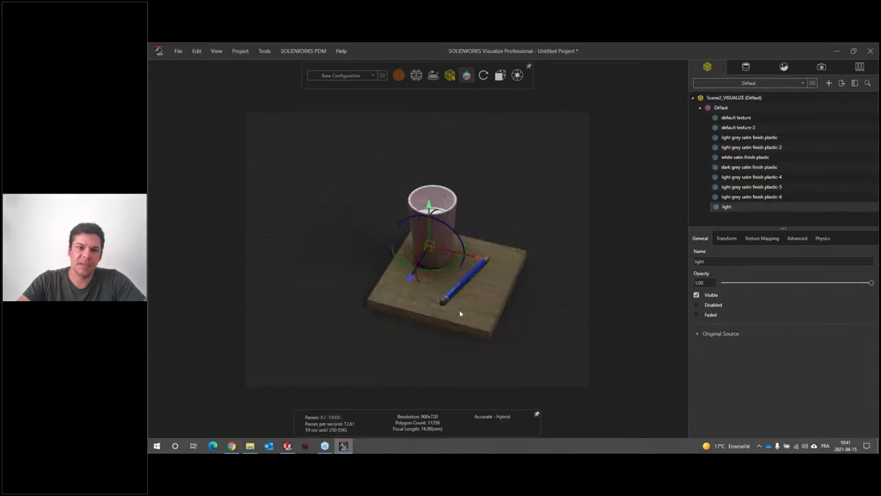
{"action": "left_click", "coordinate": [697, 316]}
{"action": "left_click", "coordinate": [539, 362]}
{"action": "middle_click_drag", "start_coordinate": [493, 323], "coordinate": [472, 305]}
{"action": "scroll", "coordinate": [447, 280], "scroll_direction": "up", "scroll_amount": 2}
{"action": "scroll", "coordinate": [448, 297], "scroll_direction": "down", "scroll_amount": 3}
{"action": "scroll", "coordinate": [409, 243], "scroll_direction": "up", "scroll_amount": 1}
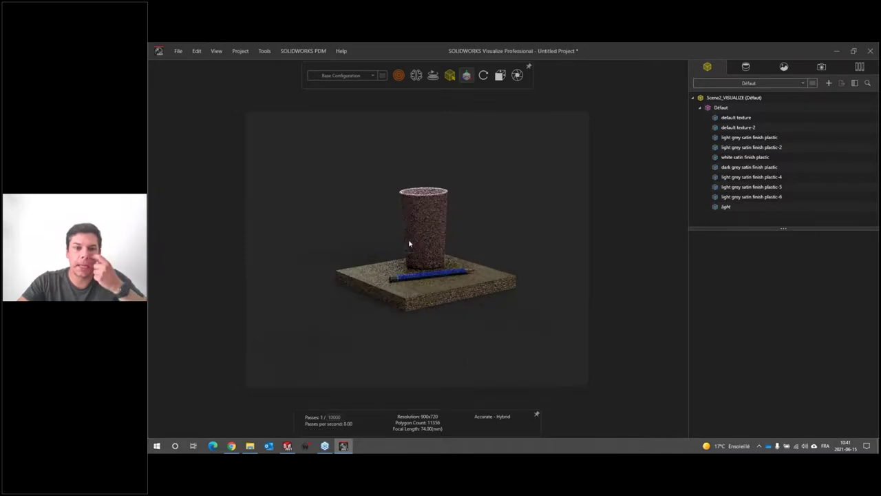
{"action": "scroll", "coordinate": [409, 244], "scroll_direction": "up", "scroll_amount": 1}
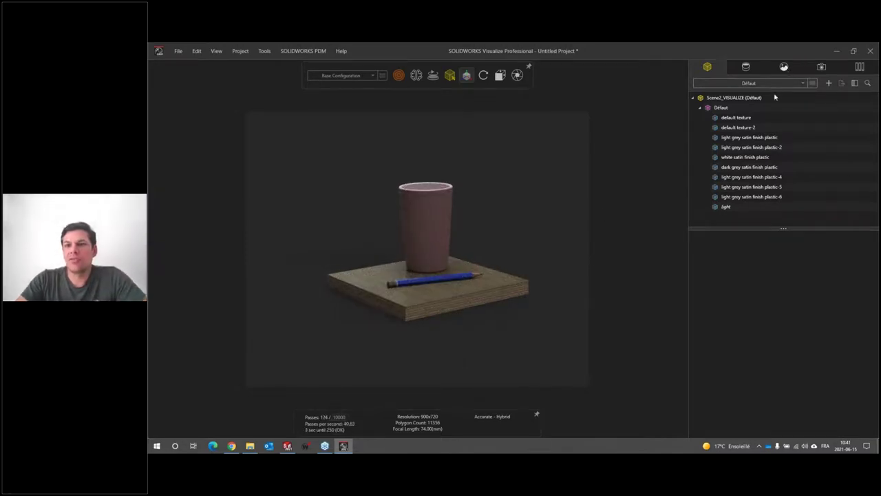
- Delete the three directional lights, Directionnelle1, Directionnelle2 and Directionnelle3, from the scene
{"action": "left_click", "coordinate": [784, 66]}
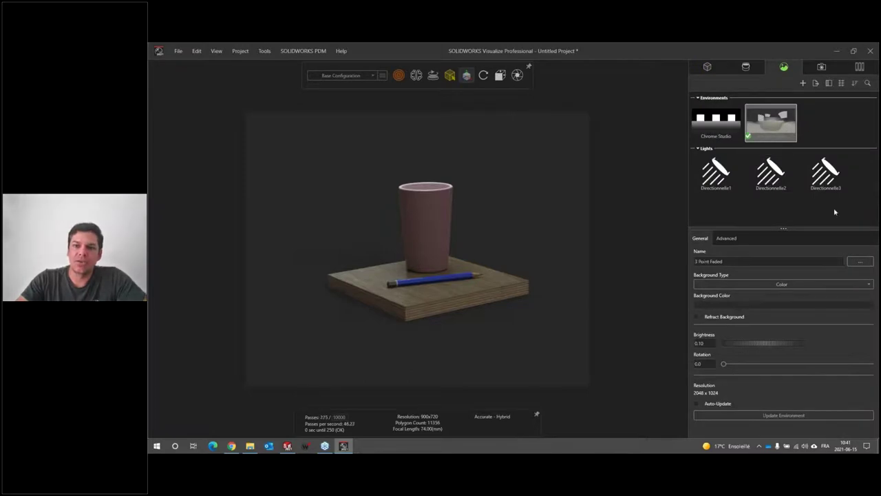
{"action": "left_click_drag", "start_coordinate": [746, 193], "coordinate": [716, 163]}
{"action": "key", "text": "Delete"}
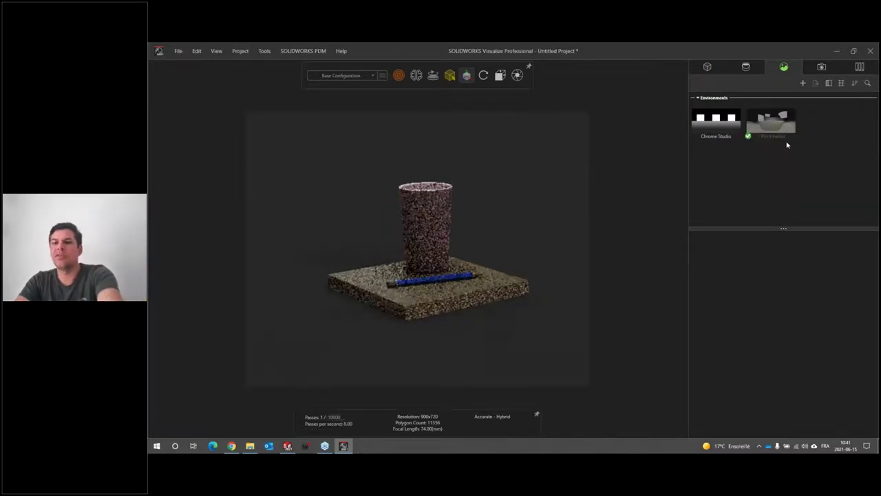
- Add a new HDR environment from the file 2717.hdr in the Textures folder of Webinar Visualize
{"action": "right_click", "coordinate": [779, 178]}
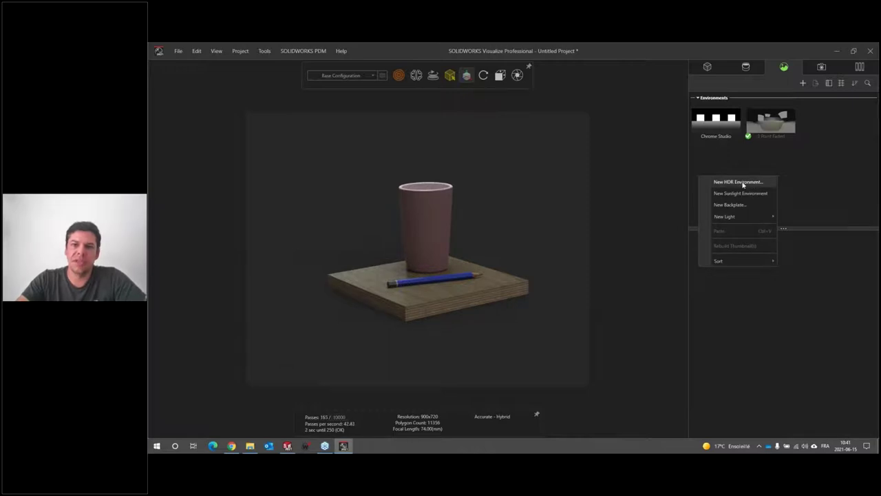
{"action": "left_click", "coordinate": [743, 183]}
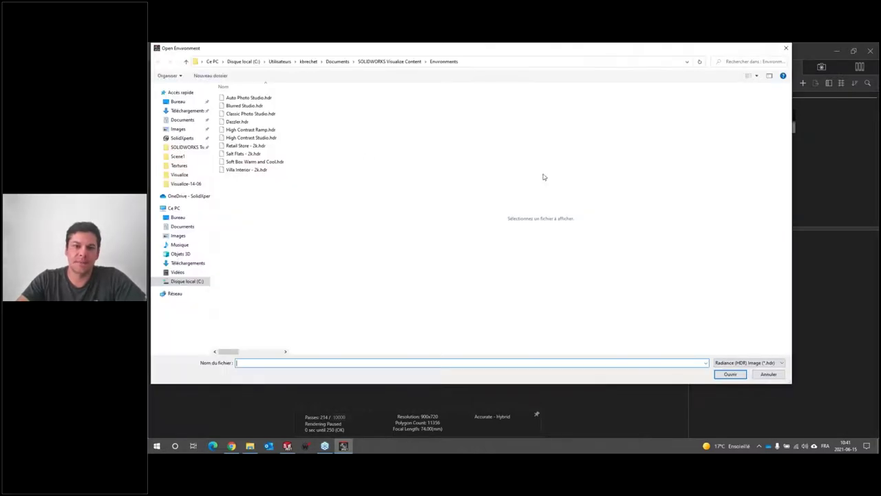
{"action": "left_click", "coordinate": [178, 102]}
{"action": "double_click", "coordinate": [237, 152]}
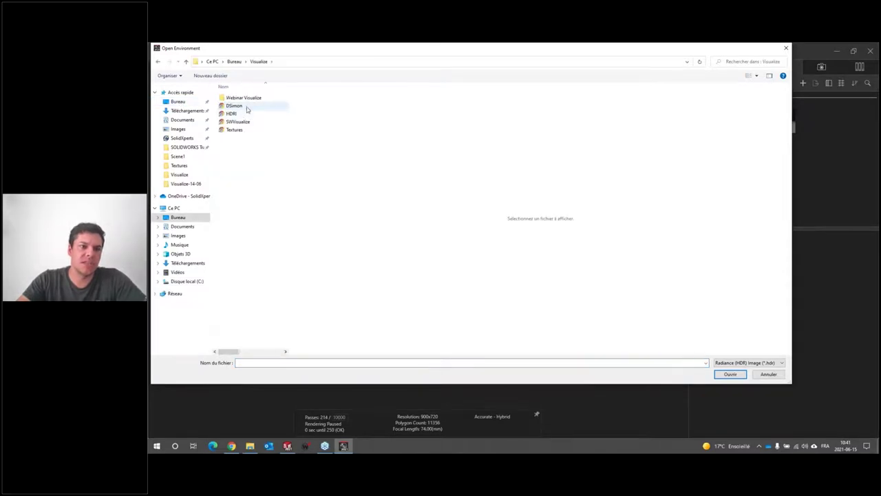
{"action": "double_click", "coordinate": [242, 100]}
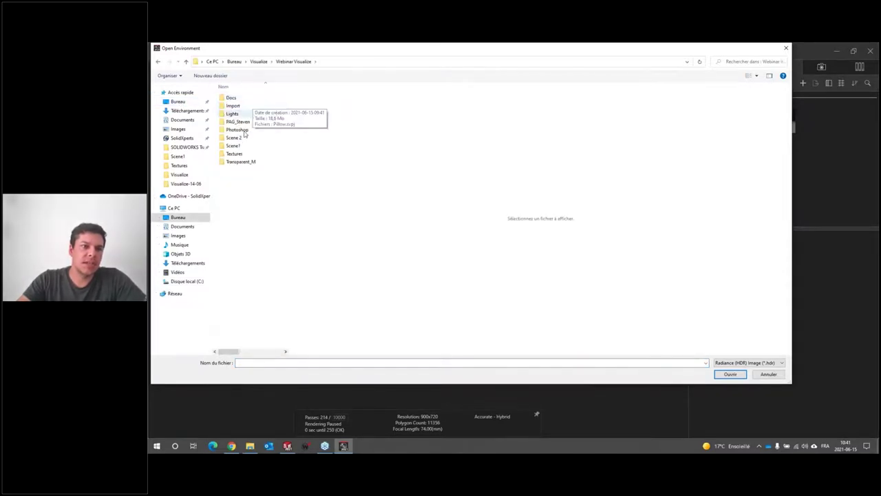
{"action": "left_click", "coordinate": [236, 154]}
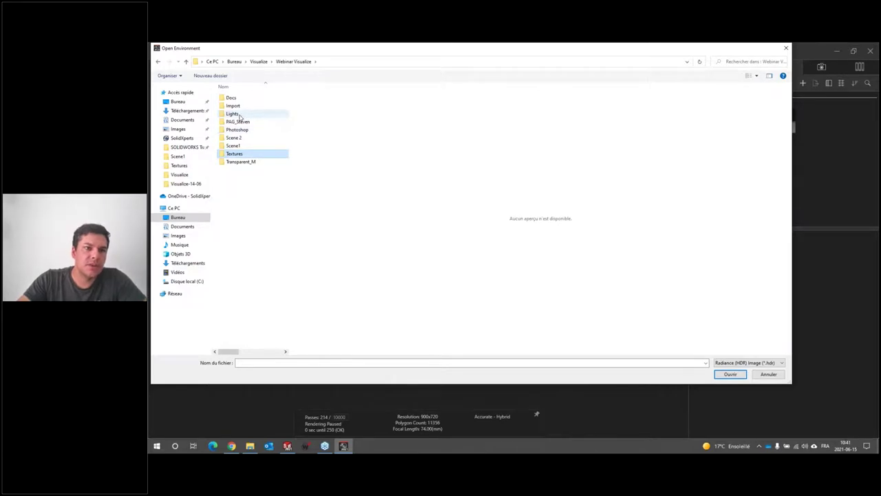
{"action": "double_click", "coordinate": [240, 115]}
{"action": "left_click", "coordinate": [298, 64]}
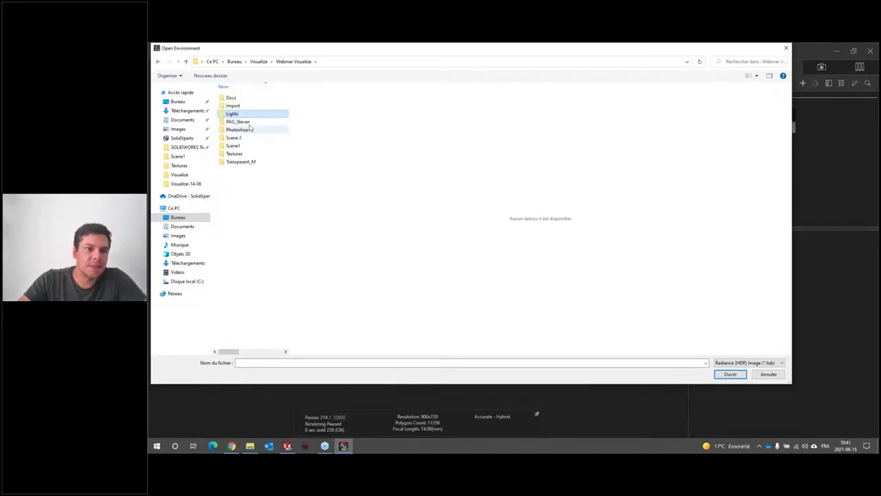
{"action": "double_click", "coordinate": [235, 154]}
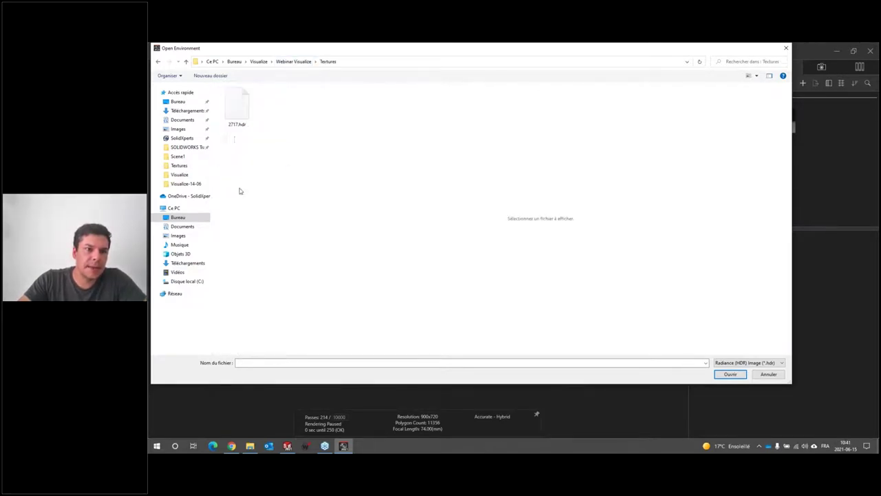
{"action": "left_click", "coordinate": [237, 107]}
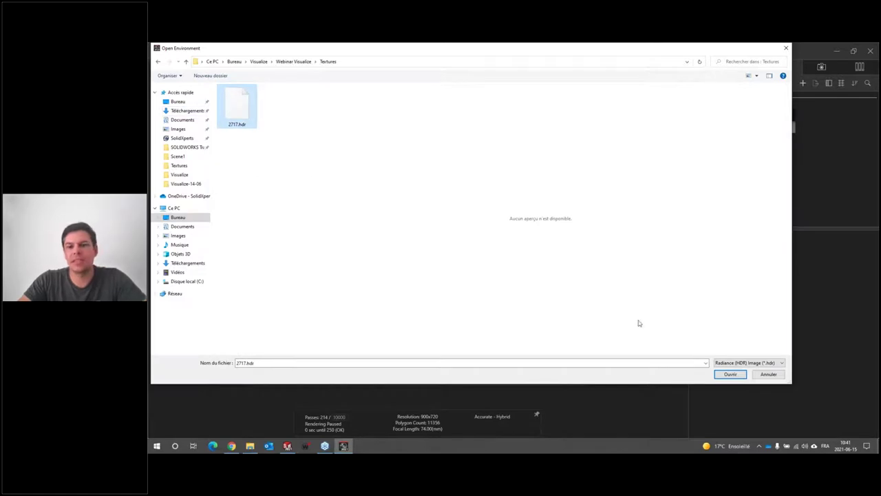
{"action": "left_click", "coordinate": [728, 374]}
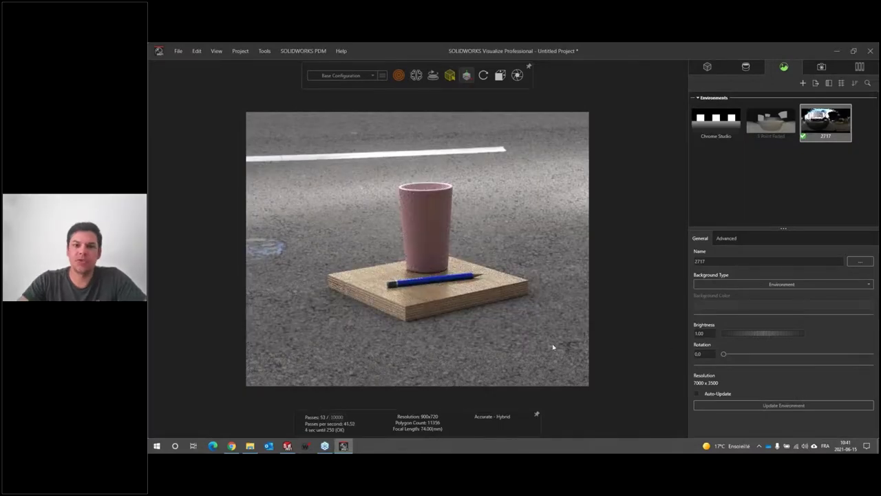
- Examine the board, cup and pencil in the 2717 environment from several distances and angles
{"action": "scroll", "coordinate": [409, 268], "scroll_direction": "down", "scroll_amount": 6}
{"action": "scroll", "coordinate": [409, 267], "scroll_direction": "up", "scroll_amount": 3}
{"action": "scroll", "coordinate": [410, 266], "scroll_direction": "down", "scroll_amount": 2}
{"action": "middle_click_drag", "start_coordinate": [411, 265], "coordinate": [437, 262]}
{"action": "left_click_drag", "start_coordinate": [437, 262], "coordinate": [411, 263]}
{"action": "middle_click_drag", "start_coordinate": [411, 262], "coordinate": [366, 250]}
{"action": "scroll", "coordinate": [345, 245], "scroll_direction": "down", "scroll_amount": 2}
{"action": "scroll", "coordinate": [346, 244], "scroll_direction": "up", "scroll_amount": 4}
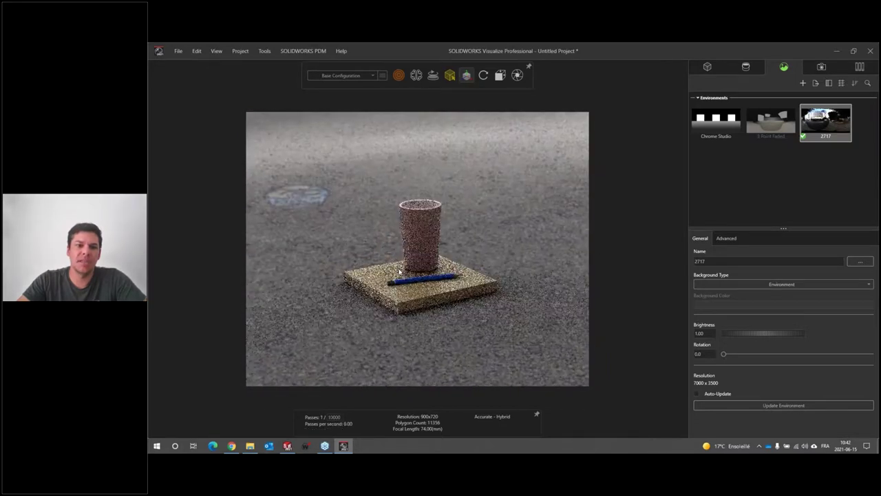
{"action": "middle_click_drag", "start_coordinate": [351, 207], "coordinate": [353, 241]}
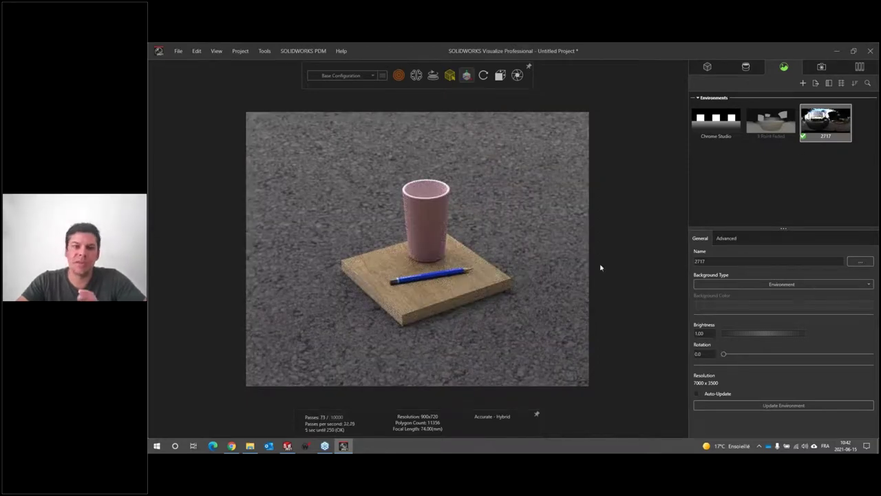
- Set the 2717 environment's background type to Color and frame the board, cup and pencil closer from a lower angle
{"action": "left_click", "coordinate": [777, 287]}
{"action": "left_click", "coordinate": [705, 307]}
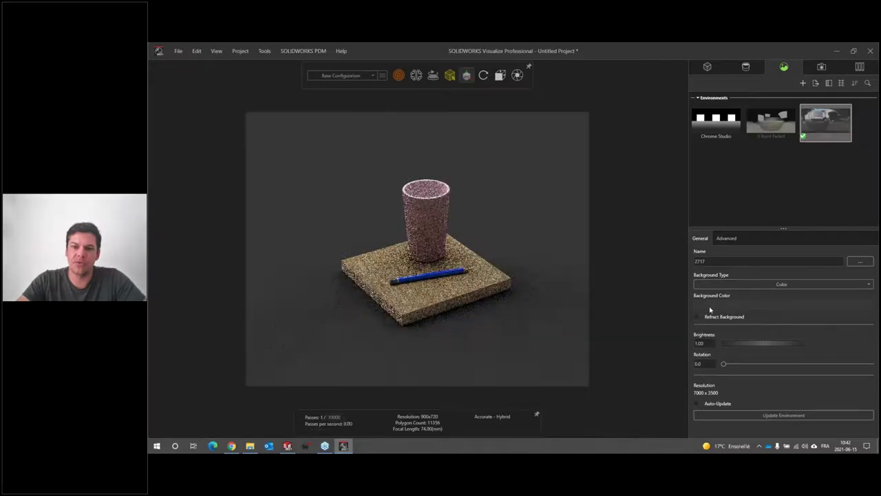
{"action": "left_click_drag", "start_coordinate": [485, 304], "coordinate": [391, 259]}
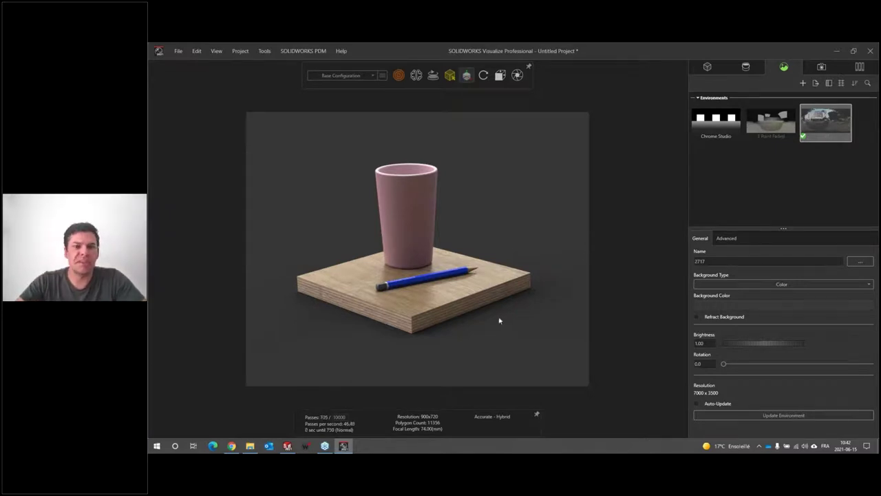
- Compare the scene with the light part hidden and visible, leaving it visible, and inspect the objects from slightly above
{"action": "left_click", "coordinate": [707, 69]}
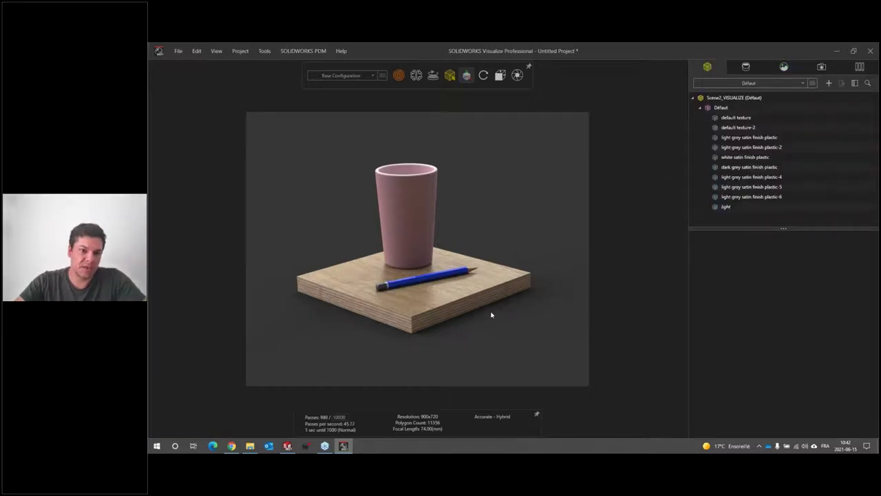
{"action": "left_click", "coordinate": [874, 209]}
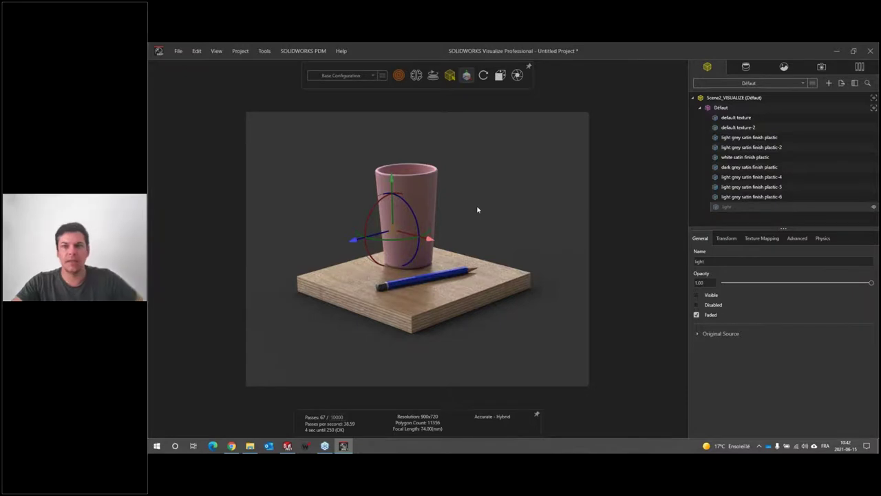
{"action": "left_click", "coordinate": [697, 296]}
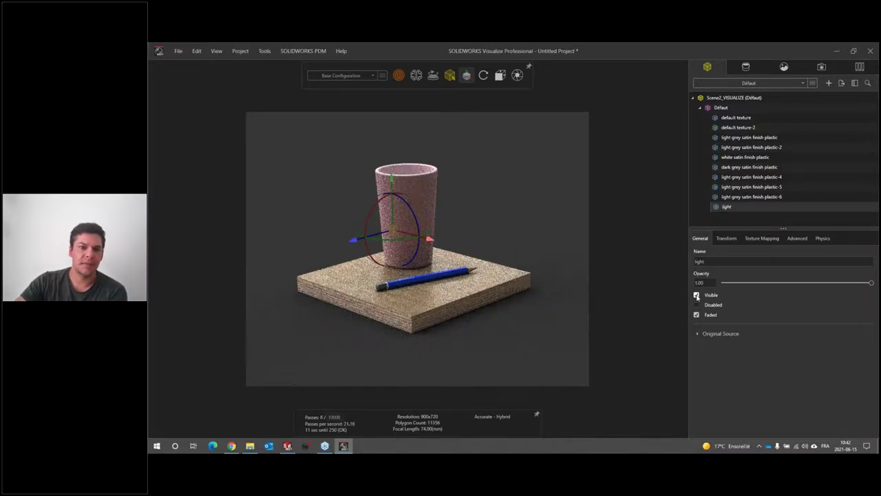
{"action": "left_click", "coordinate": [697, 297]}
{"action": "left_click", "coordinate": [697, 295]}
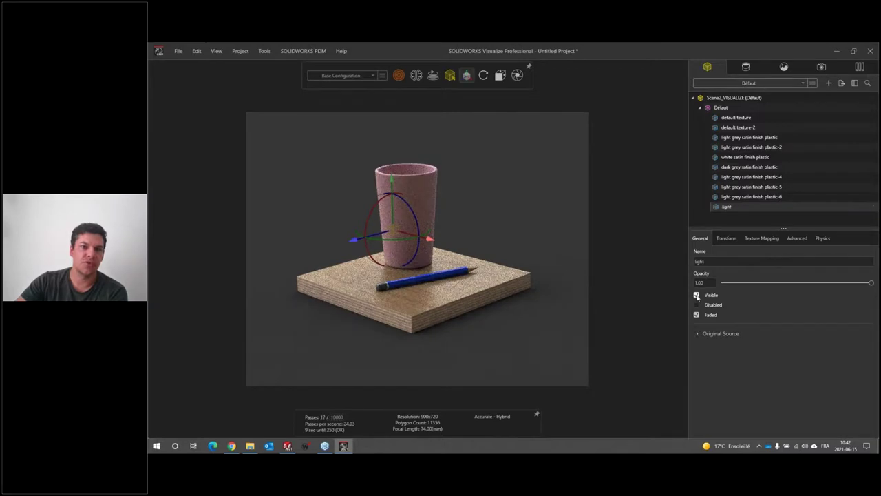
{"action": "left_click", "coordinate": [697, 295]}
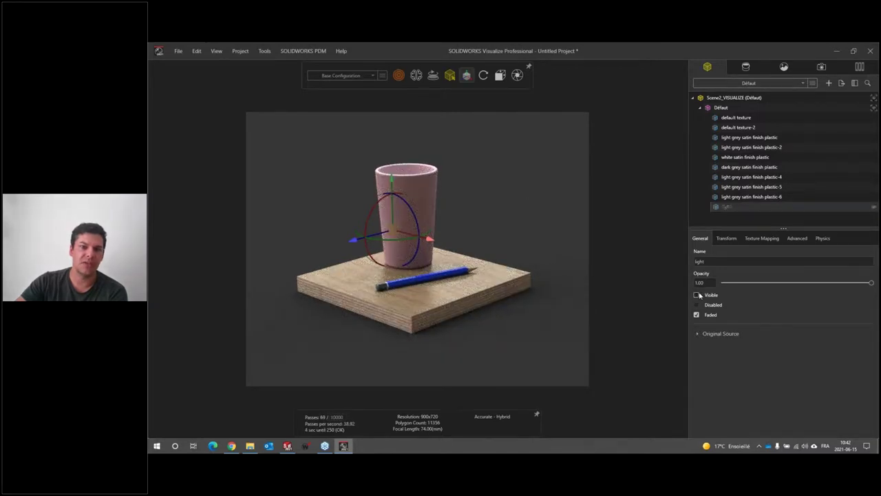
{"action": "left_click", "coordinate": [696, 295]}
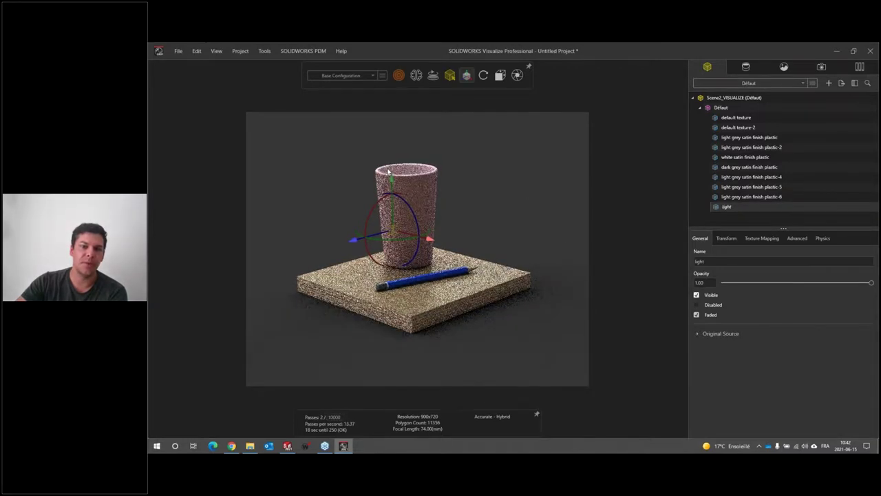
{"action": "left_click", "coordinate": [492, 311]}
{"action": "mouse_move", "coordinate": [474, 236]}
{"action": "left_mouse_down"}
{"action": "mouse_move", "coordinate": [508, 213]}
{"action": "mouse_move", "coordinate": [473, 240]}
{"action": "mouse_move", "coordinate": [424, 170]}
{"action": "left_mouse_up"}
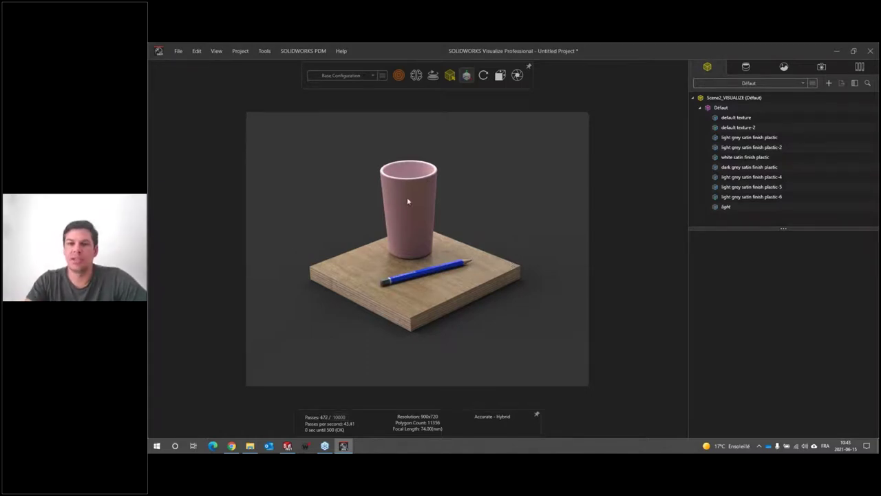
- Review the scene's cameras and the render output settings
{"action": "left_click", "coordinate": [822, 67]}
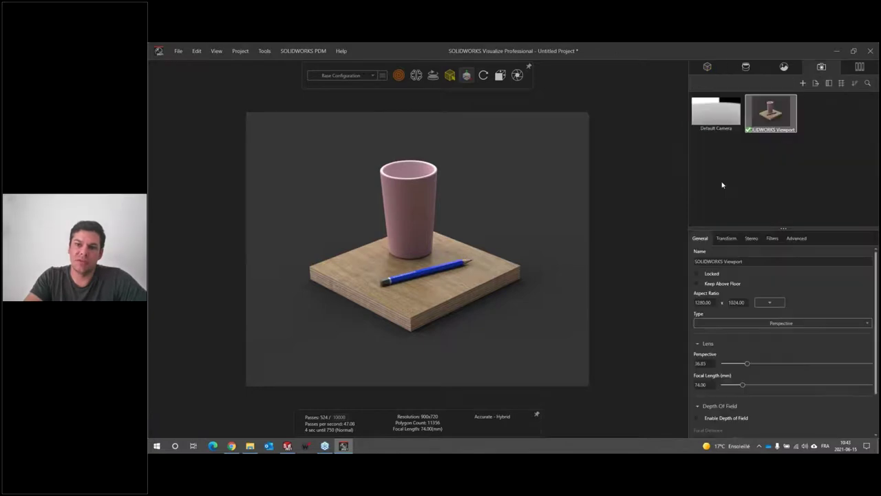
{"action": "right_click", "coordinate": [772, 175]}
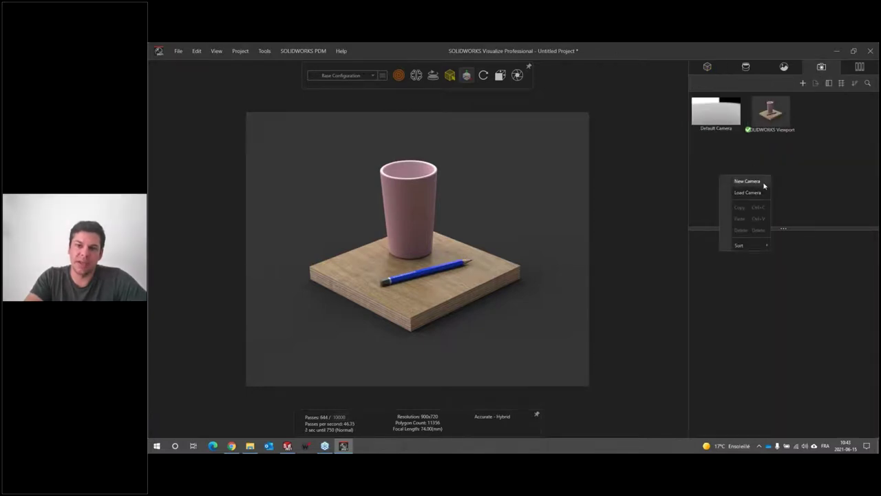
{"action": "left_click", "coordinate": [748, 156]}
{"action": "key", "text": "ctrl+r"}
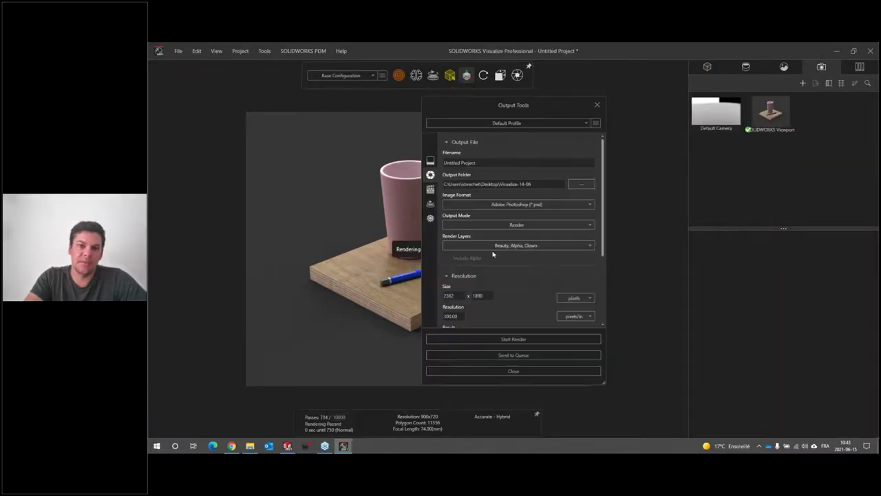
{"action": "left_click", "coordinate": [597, 105]}
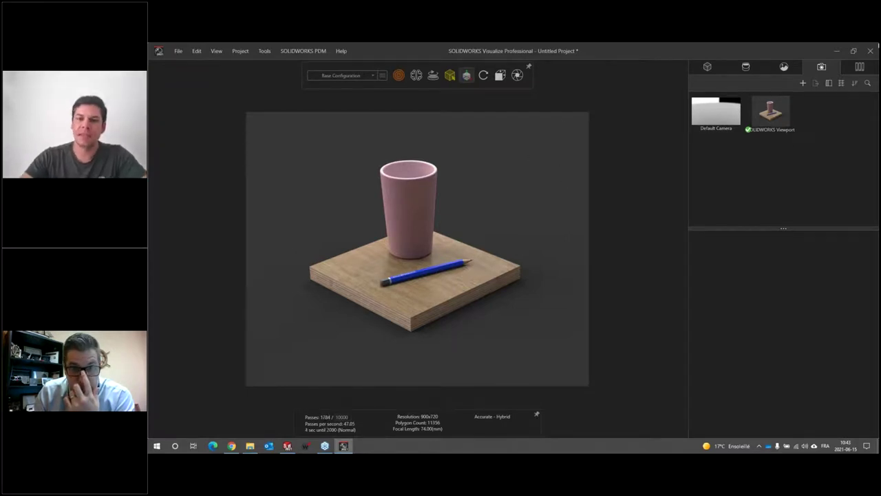
- Close the Visualize project without saving, and close the Scene2 part in SOLIDWORKS, discarding its changes
{"action": "left_click", "coordinate": [870, 52]}
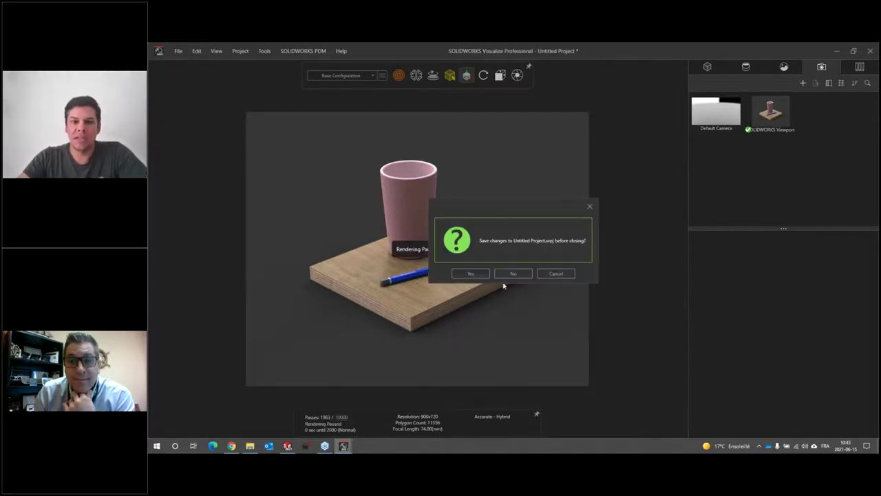
{"action": "left_click", "coordinate": [514, 274]}
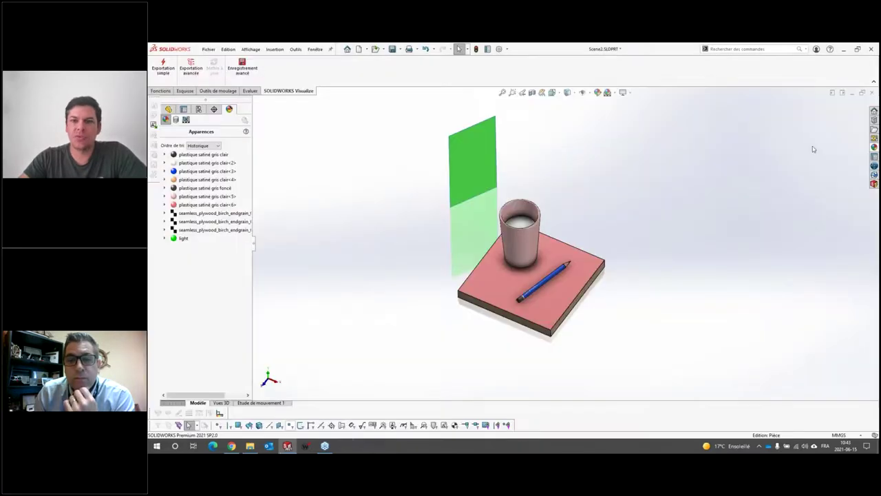
{"action": "left_click", "coordinate": [872, 93]}
{"action": "left_click", "coordinate": [482, 247]}
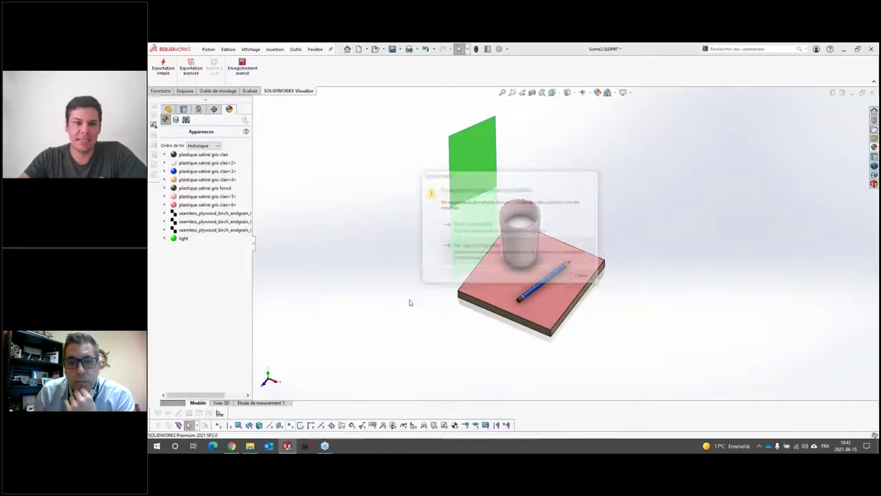
- Switch to File Explorer, go up from the Textures folder to Webinar Visualize, and return to the empty SOLIDWORKS window
{"action": "left_click", "coordinate": [250, 445]}
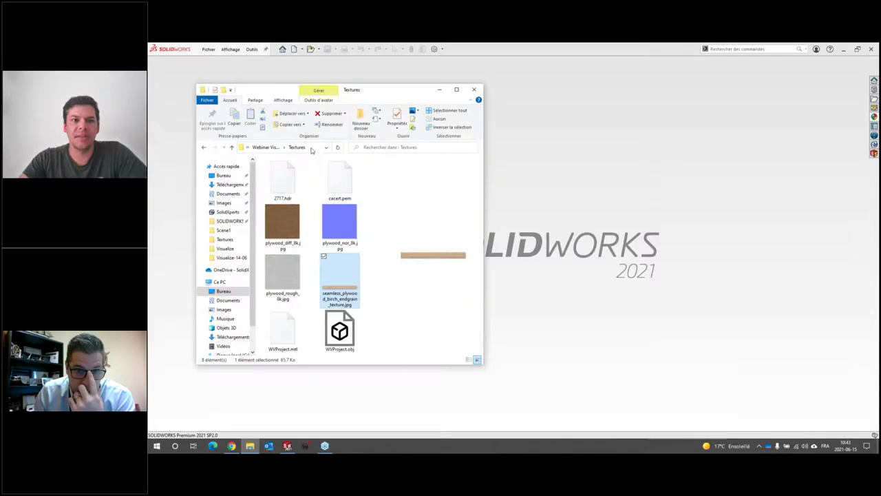
{"action": "left_click", "coordinate": [267, 148]}
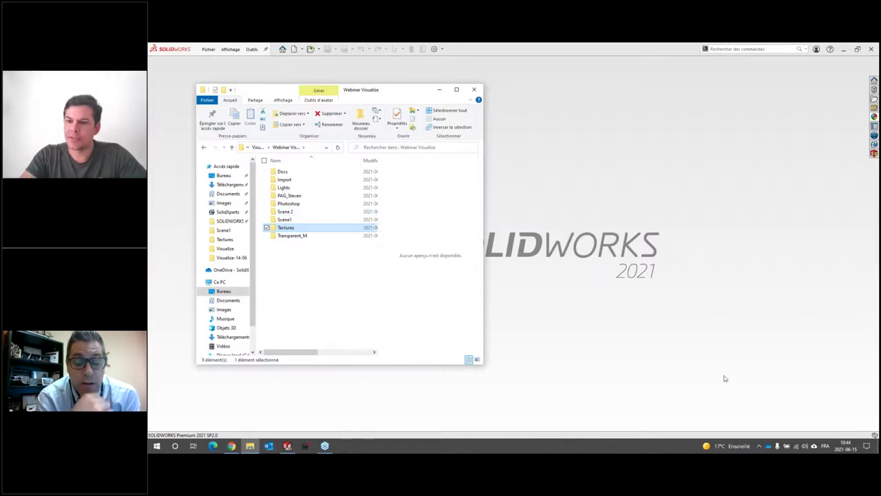
{"action": "left_click", "coordinate": [811, 322]}
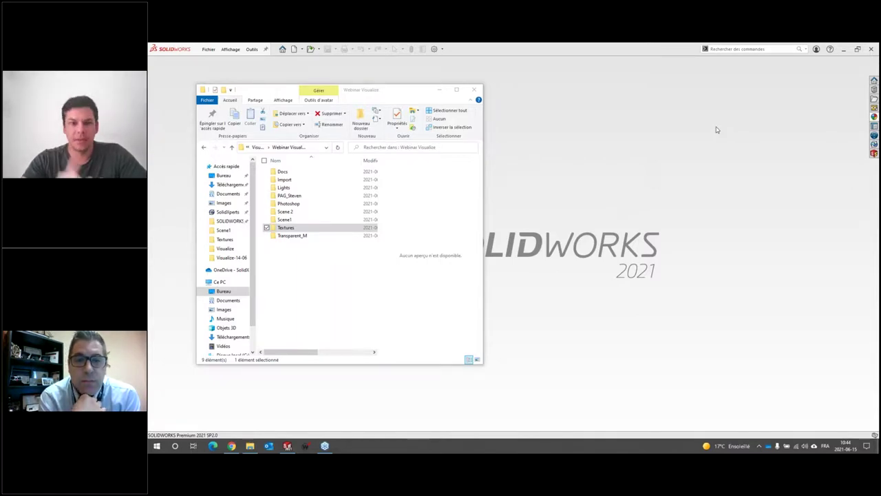
{"action": "left_click", "coordinate": [742, 125]}
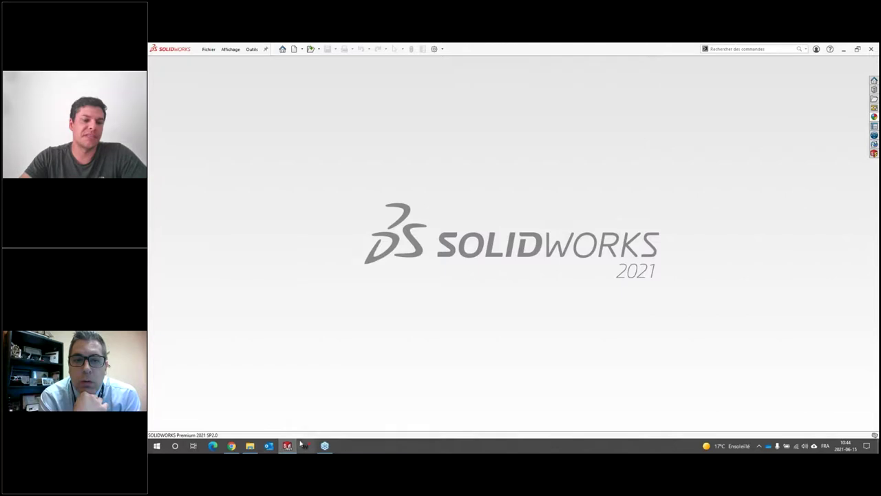
{"action": "left_click", "coordinate": [157, 446]}
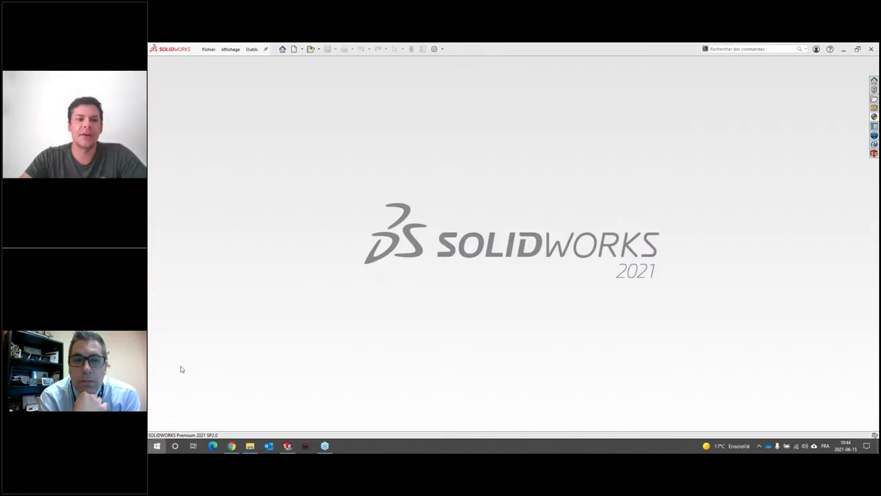
{"action": "left_click", "coordinate": [563, 343]}
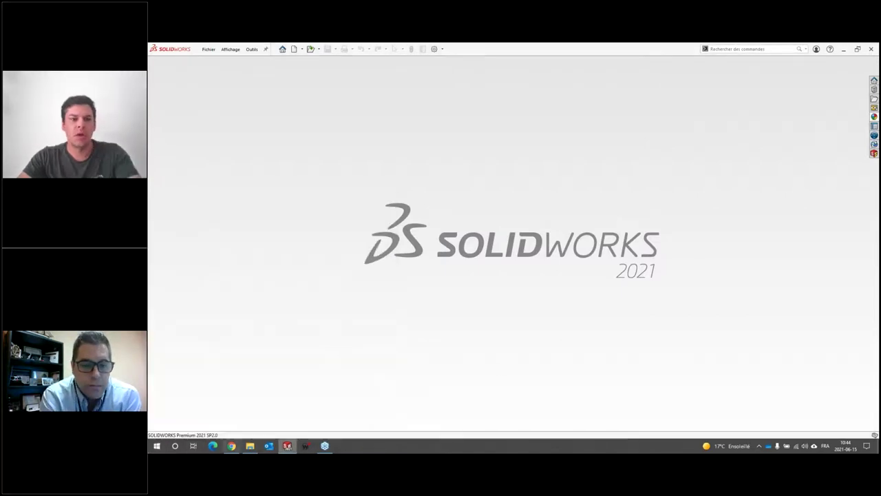
- Switch to Chrome, maximize its window, and search for archive3D in a new tab
{"action": "left_click", "coordinate": [232, 445]}
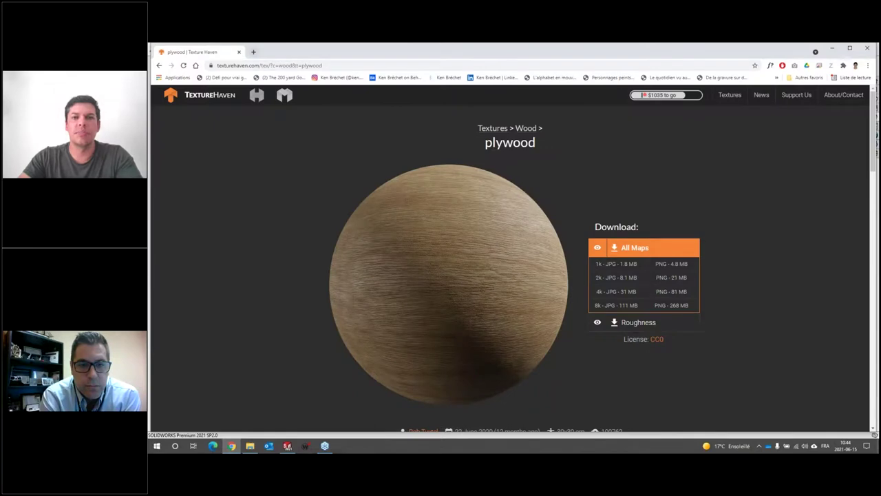
{"action": "left_click", "coordinate": [849, 47]}
{"action": "left_click", "coordinate": [252, 49]}
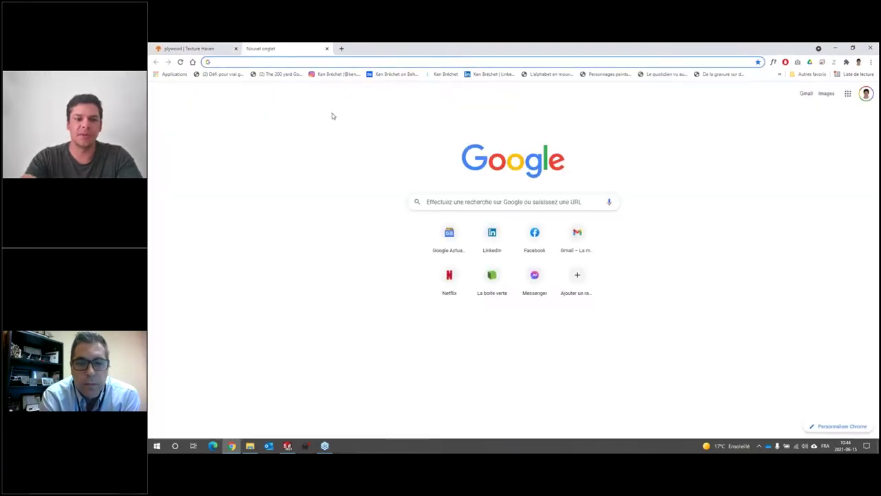
{"action": "type", "text": "archive3D"}
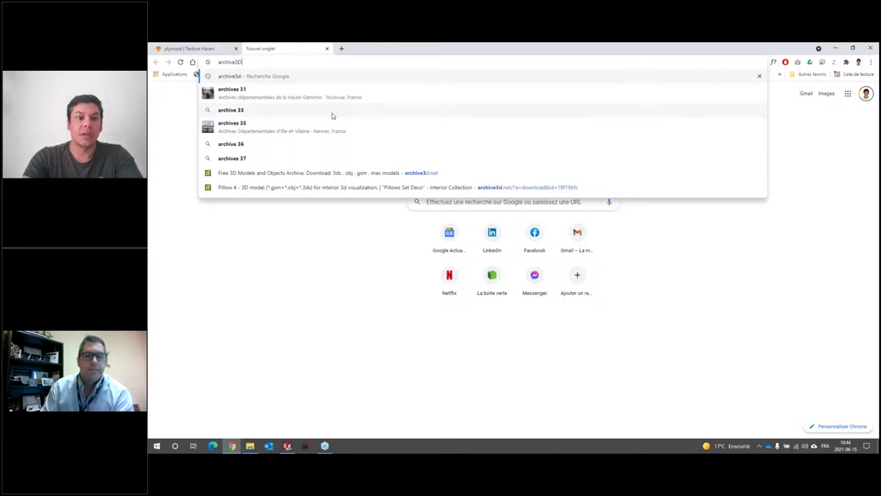
{"action": "key", "text": "Return"}
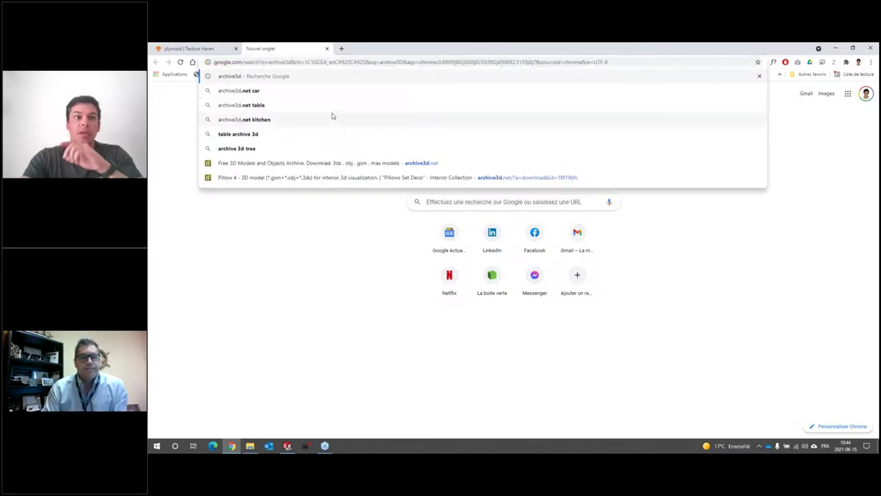
- Open the archive3d.net free model library and the page for the purple Pillow 3D model
{"action": "left_click", "coordinate": [234, 166]}
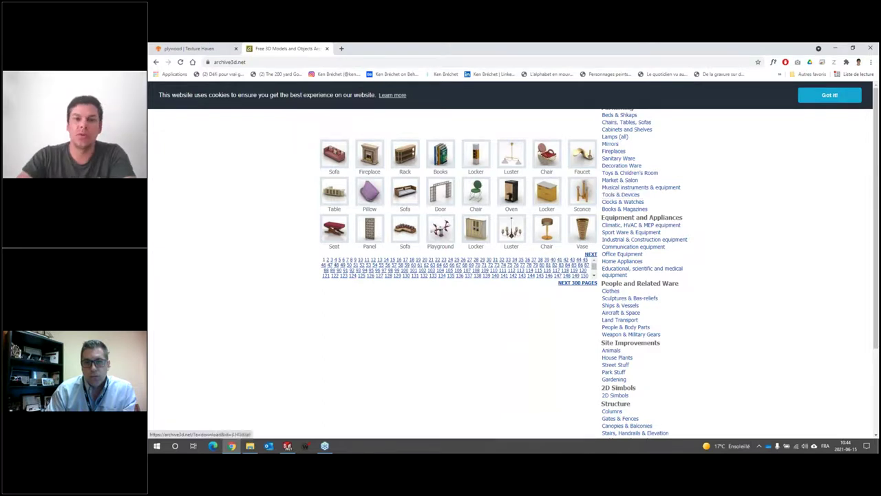
{"action": "left_click", "coordinate": [366, 194]}
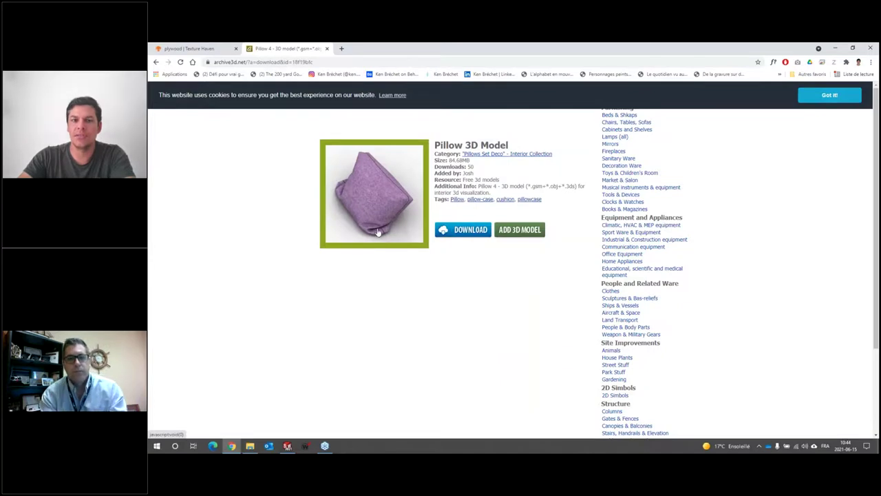